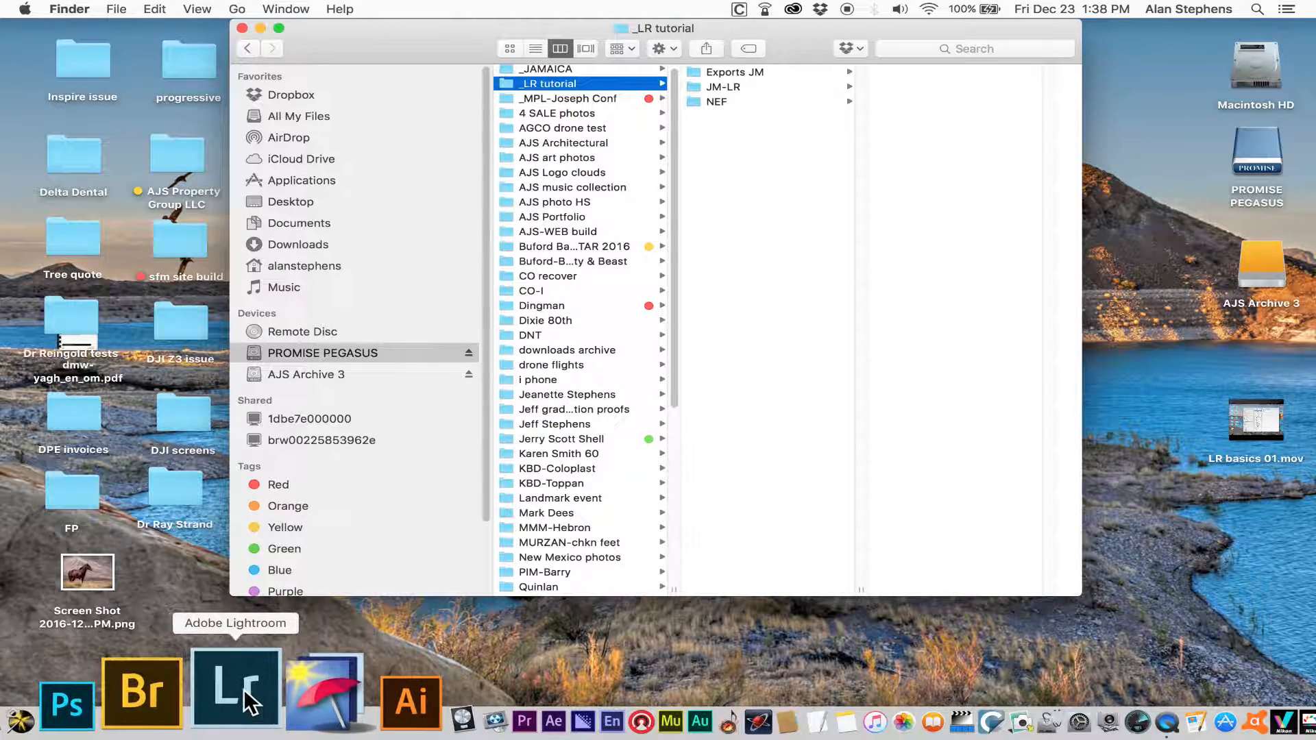
Step: Switch to Lightroom, clear the multiple selection, look through several photos and select the boat sunset photo AJS_6009.NEF
{"action": "left_click", "coordinate": [245, 689]}
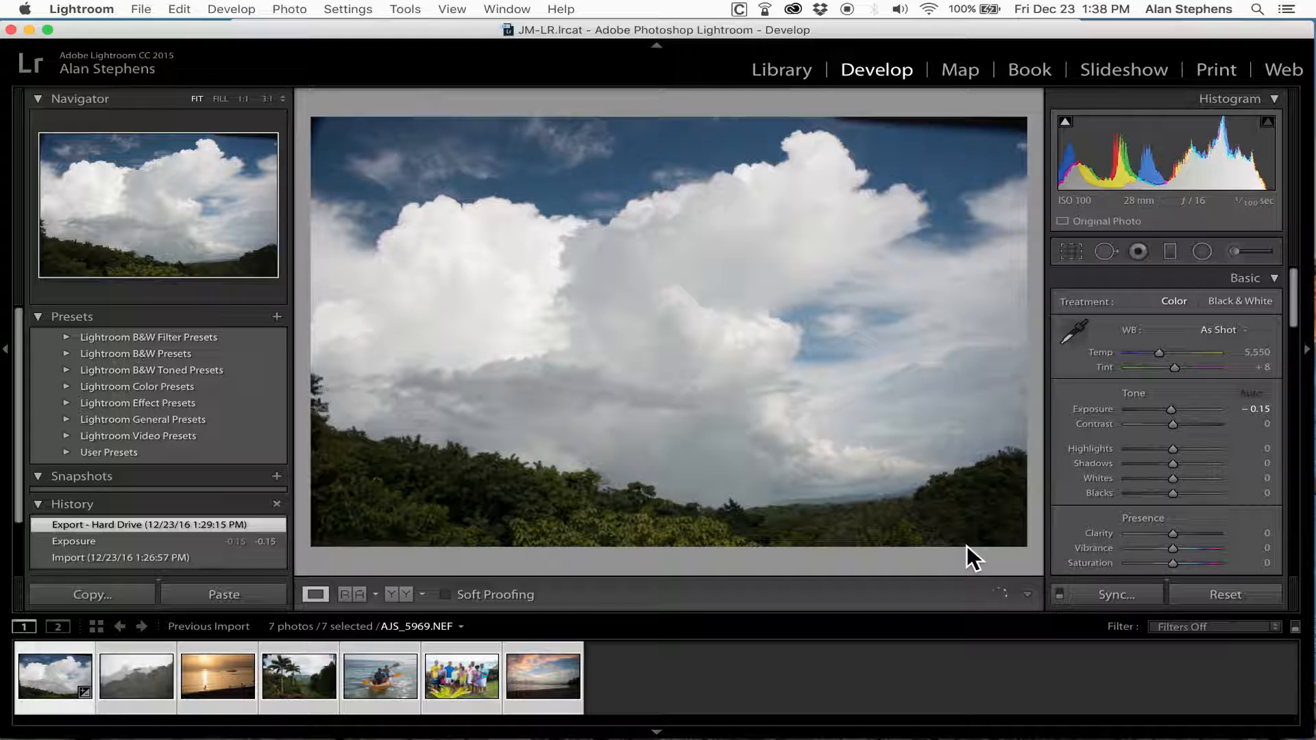
{"action": "left_click", "coordinate": [672, 666]}
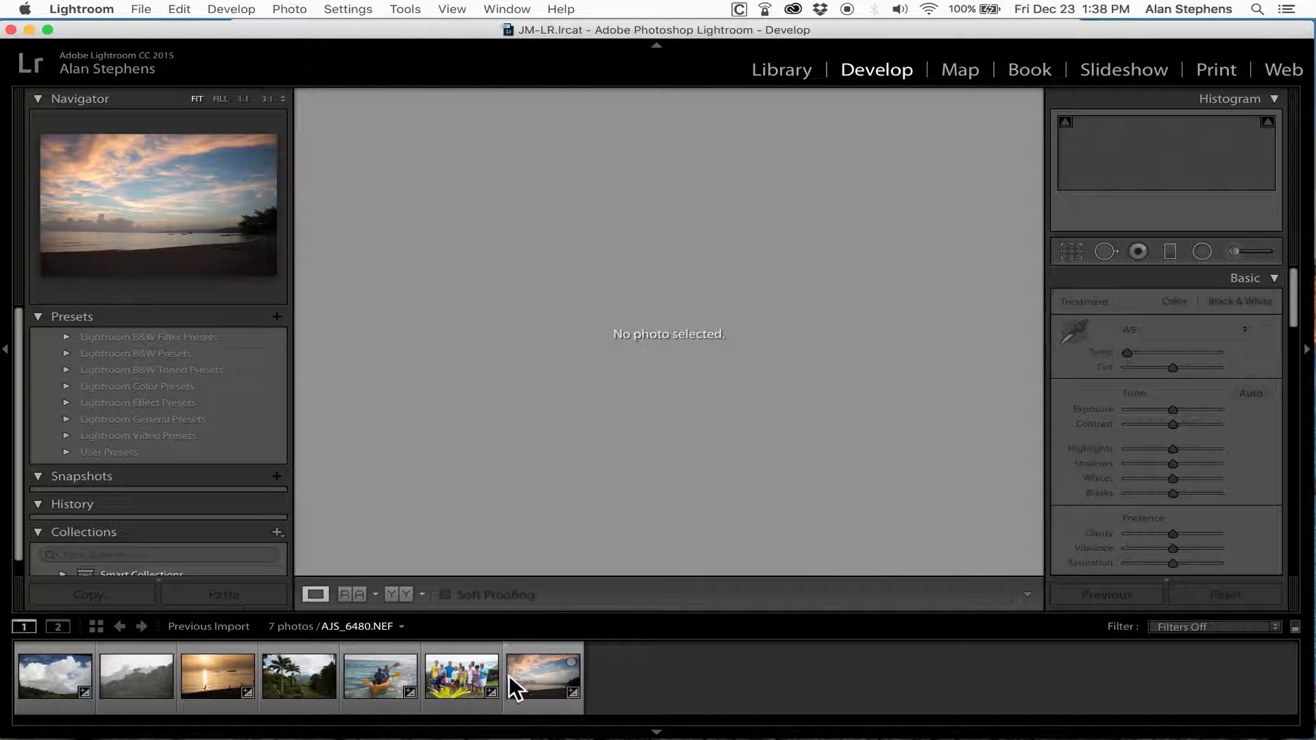
{"action": "left_click", "coordinate": [526, 677]}
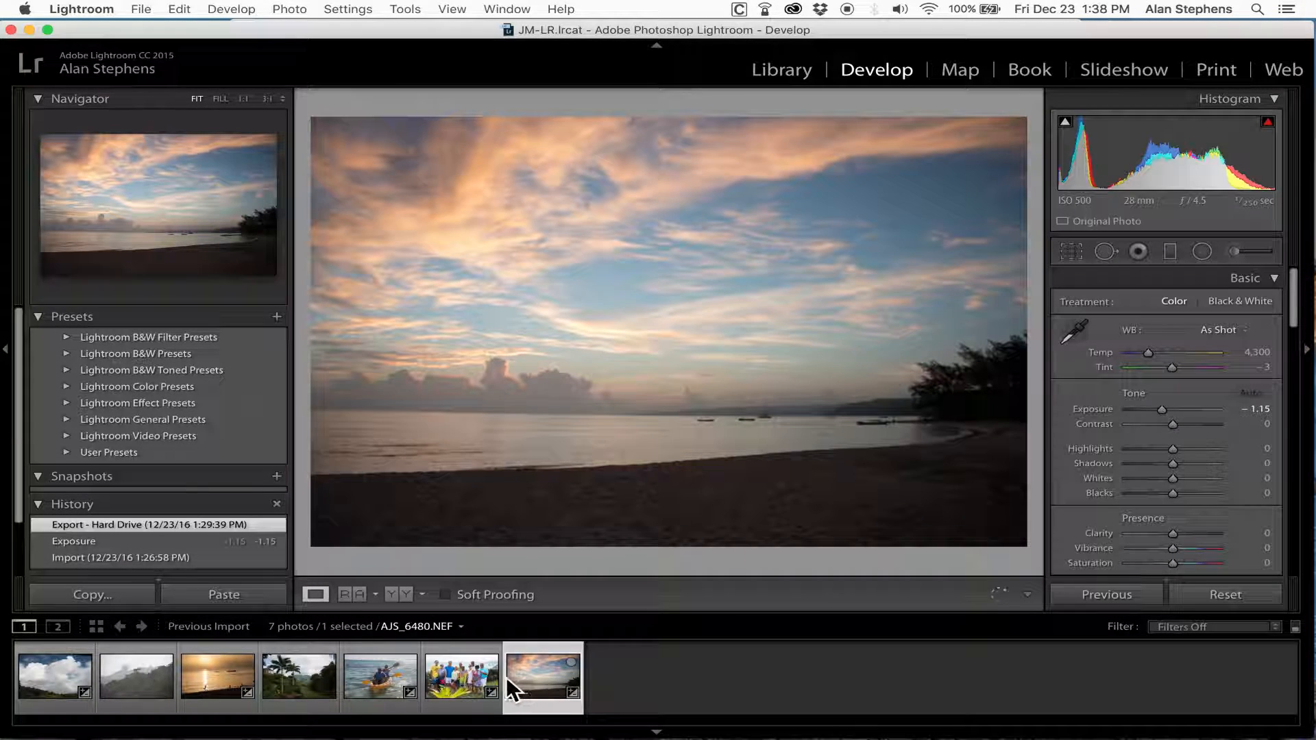
{"action": "left_click", "coordinate": [453, 673]}
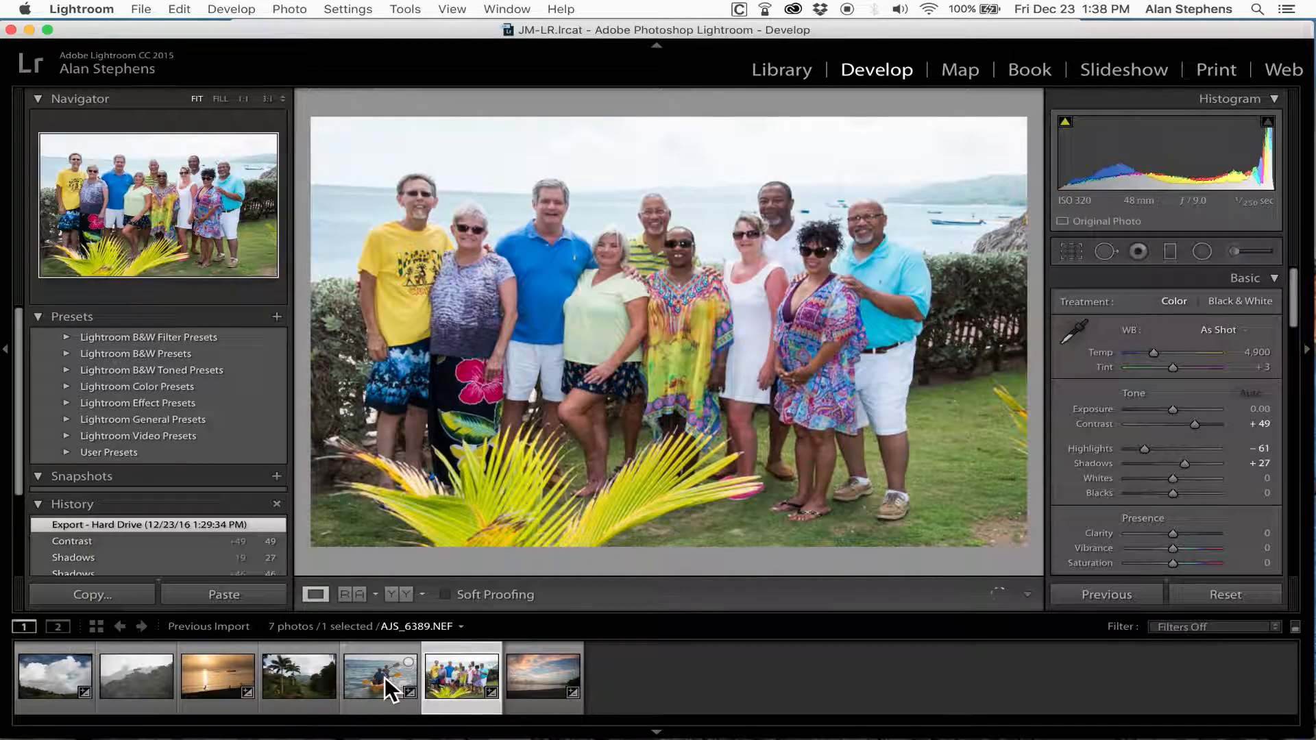
{"action": "left_click", "coordinate": [384, 676]}
{"action": "left_click", "coordinate": [217, 688]}
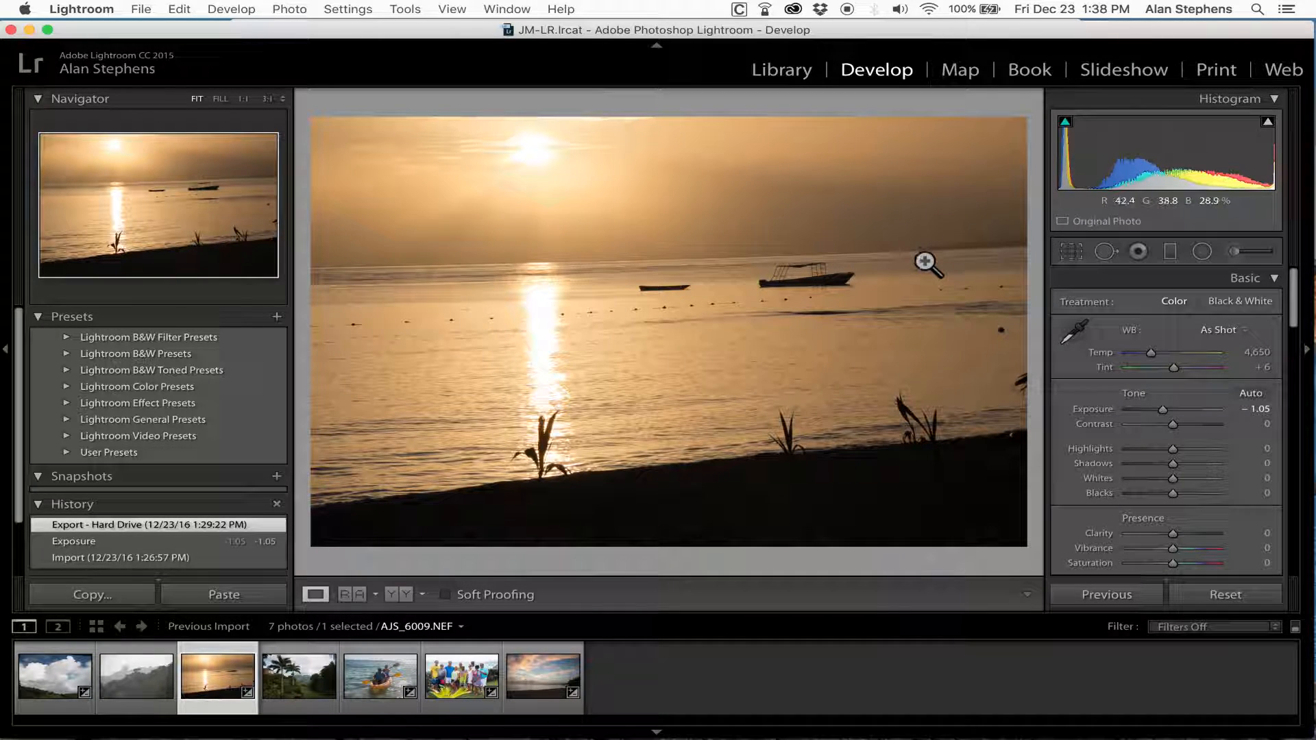
Step: Straighten the sunset photo's horizon by rotating the crop to an angle of 1.43 and apply it
{"action": "left_click", "coordinate": [1071, 249]}
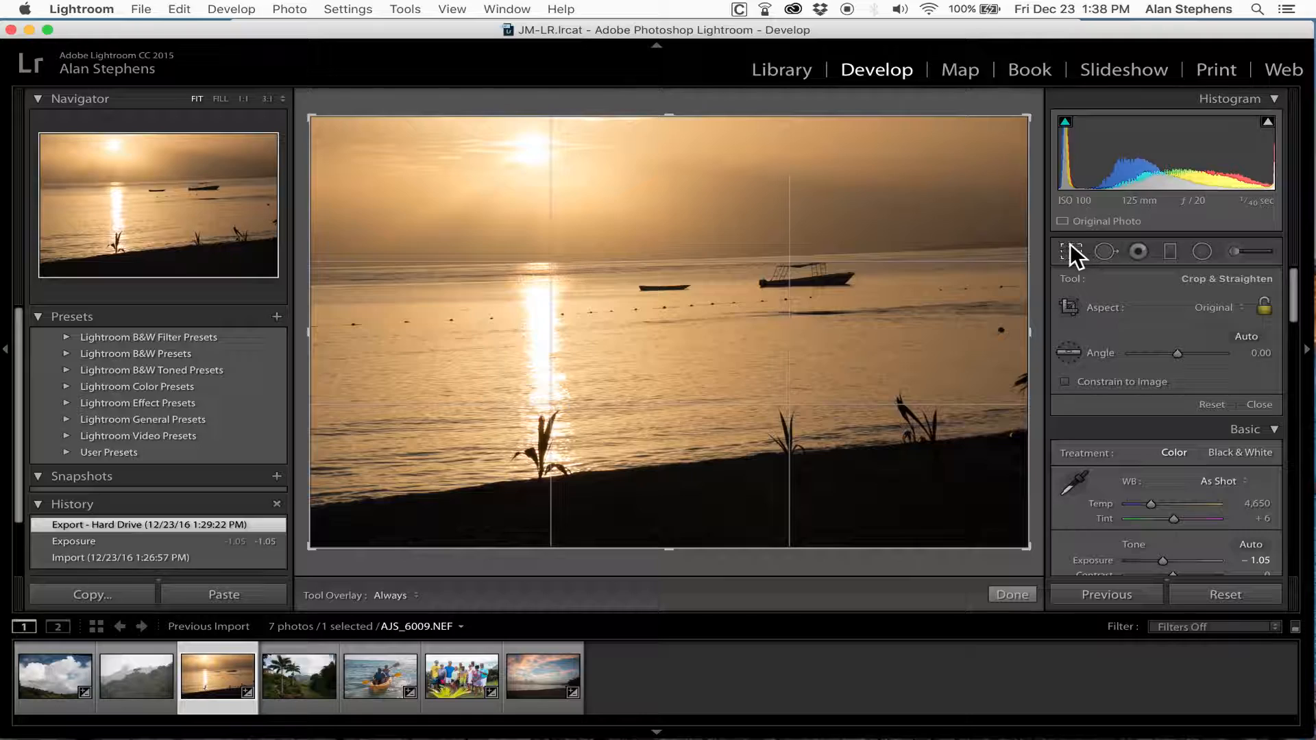
{"action": "left_click_drag", "start_coordinate": [1030, 103], "coordinate": [1042, 107]}
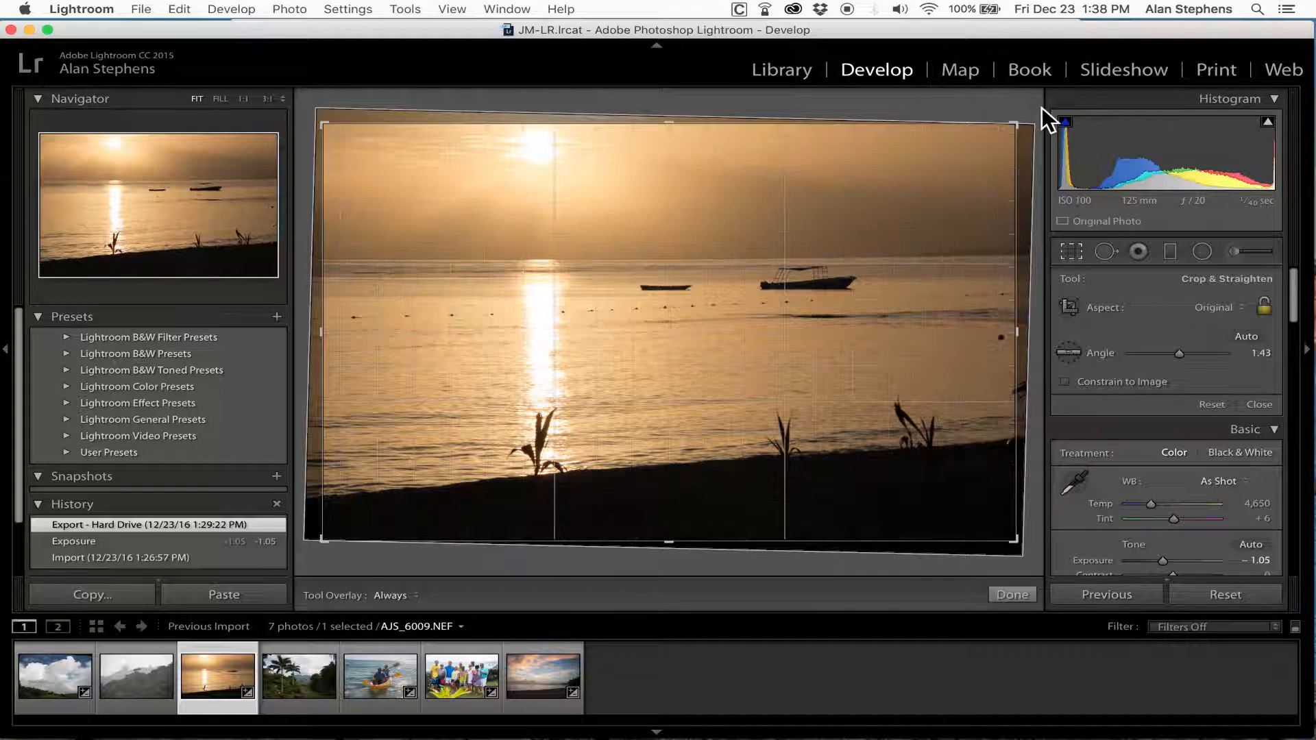
{"action": "left_click", "coordinate": [1013, 594]}
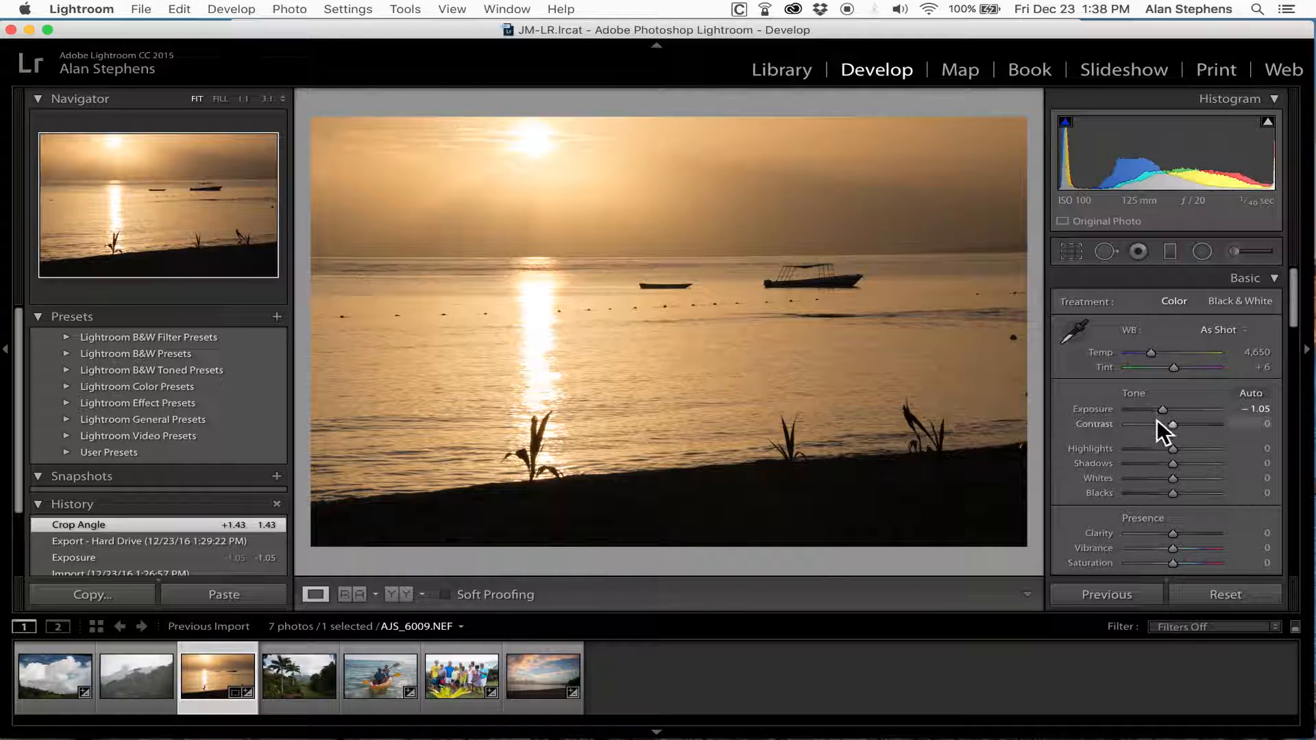
Step: Set the sunset photo's Highlights to -91, Shadows to +70 and Temp to 5,943
{"action": "left_click_drag", "start_coordinate": [1166, 448], "coordinate": [1203, 462]}
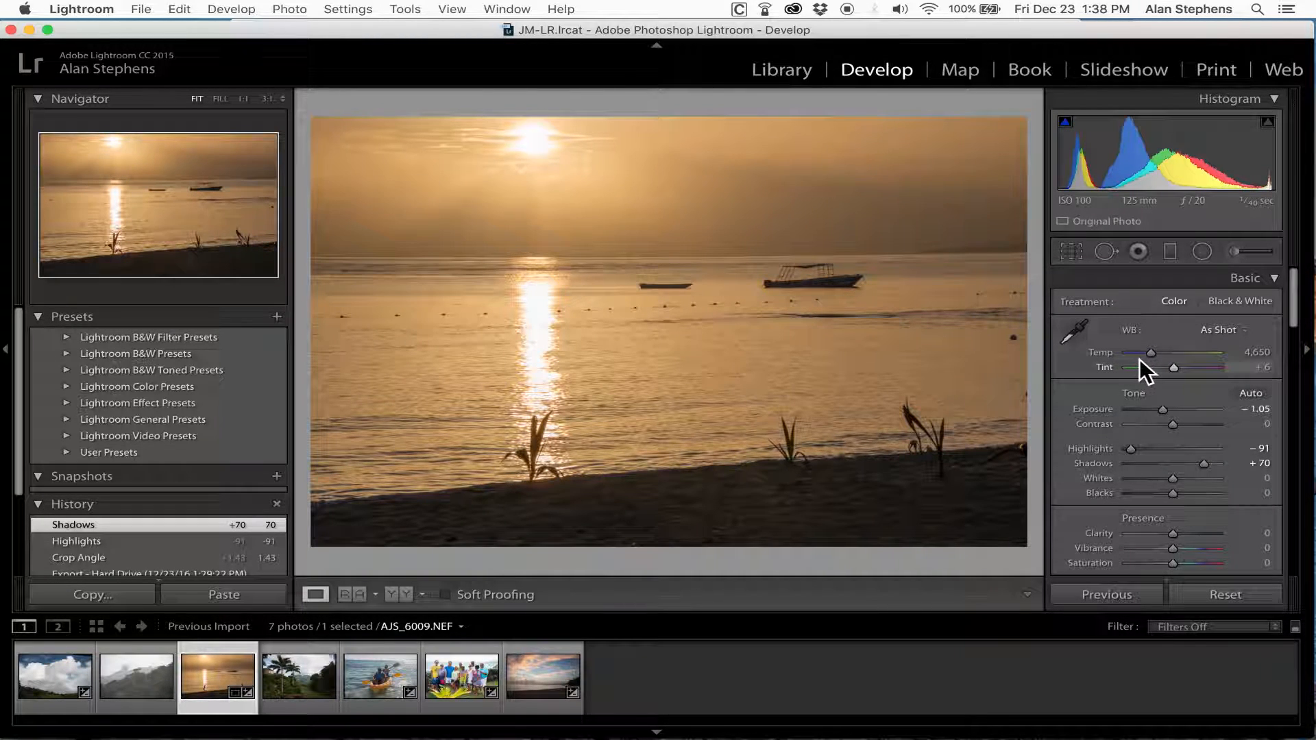
{"action": "mouse_move", "coordinate": [1150, 351]}
{"action": "left_mouse_down"}
{"action": "mouse_move", "coordinate": [1183, 353]}
{"action": "mouse_move", "coordinate": [1163, 351]}
{"action": "left_mouse_up"}
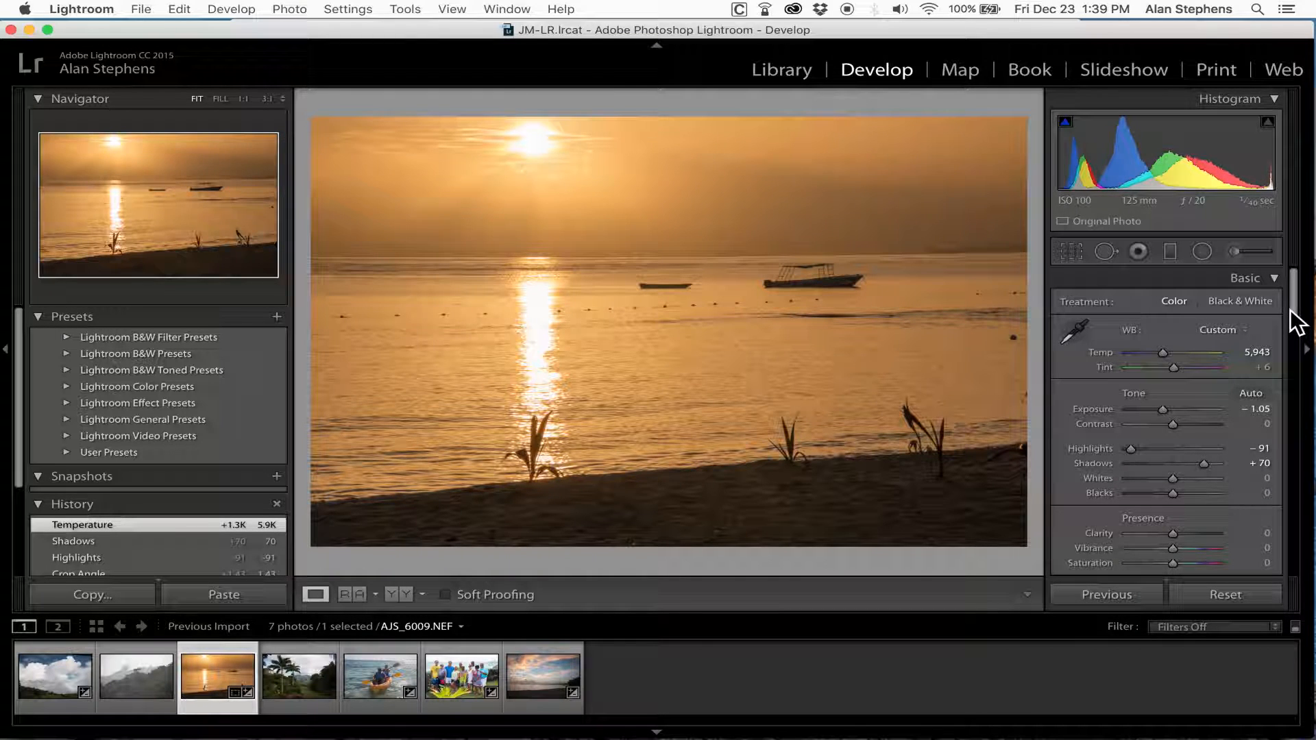
{"action": "left_click", "coordinate": [68, 680]}
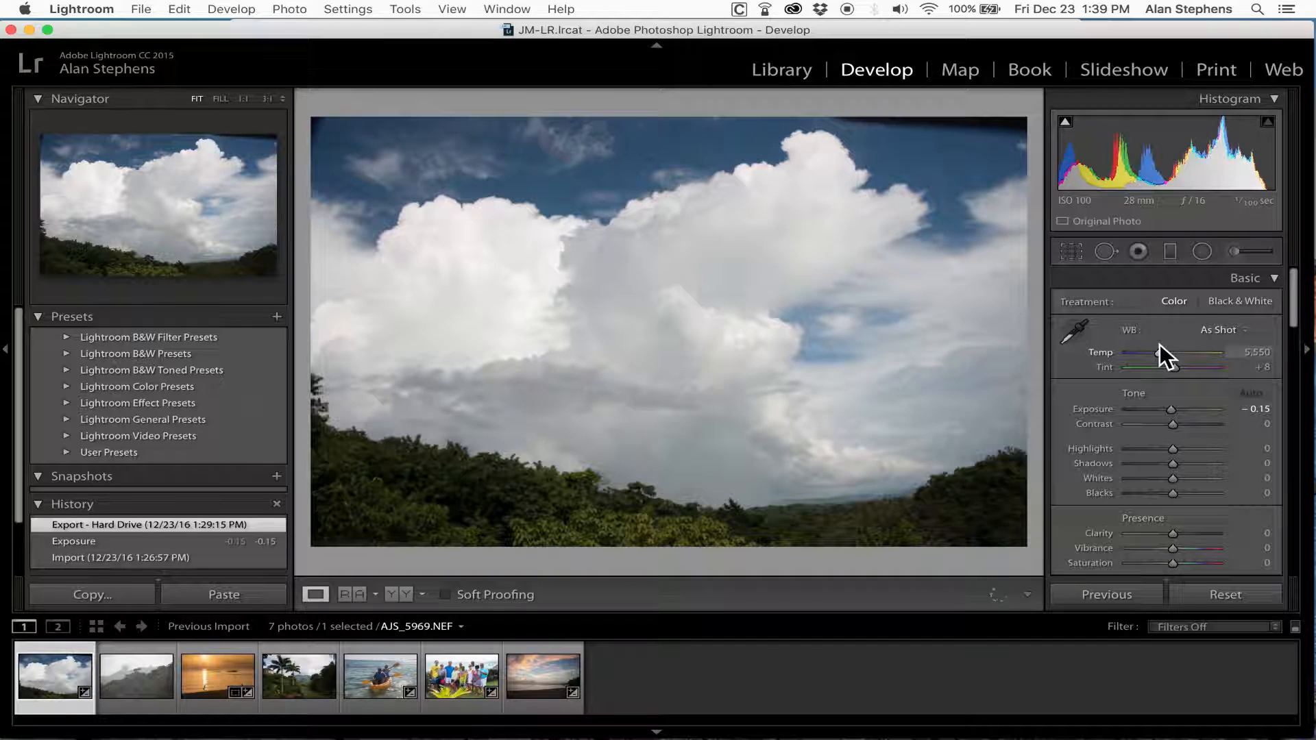
{"action": "left_click", "coordinate": [200, 672]}
Step: Set the sunset photo's luminance noise reduction to 35
{"action": "left_click_drag", "start_coordinate": [1295, 317], "coordinate": [1295, 371]}
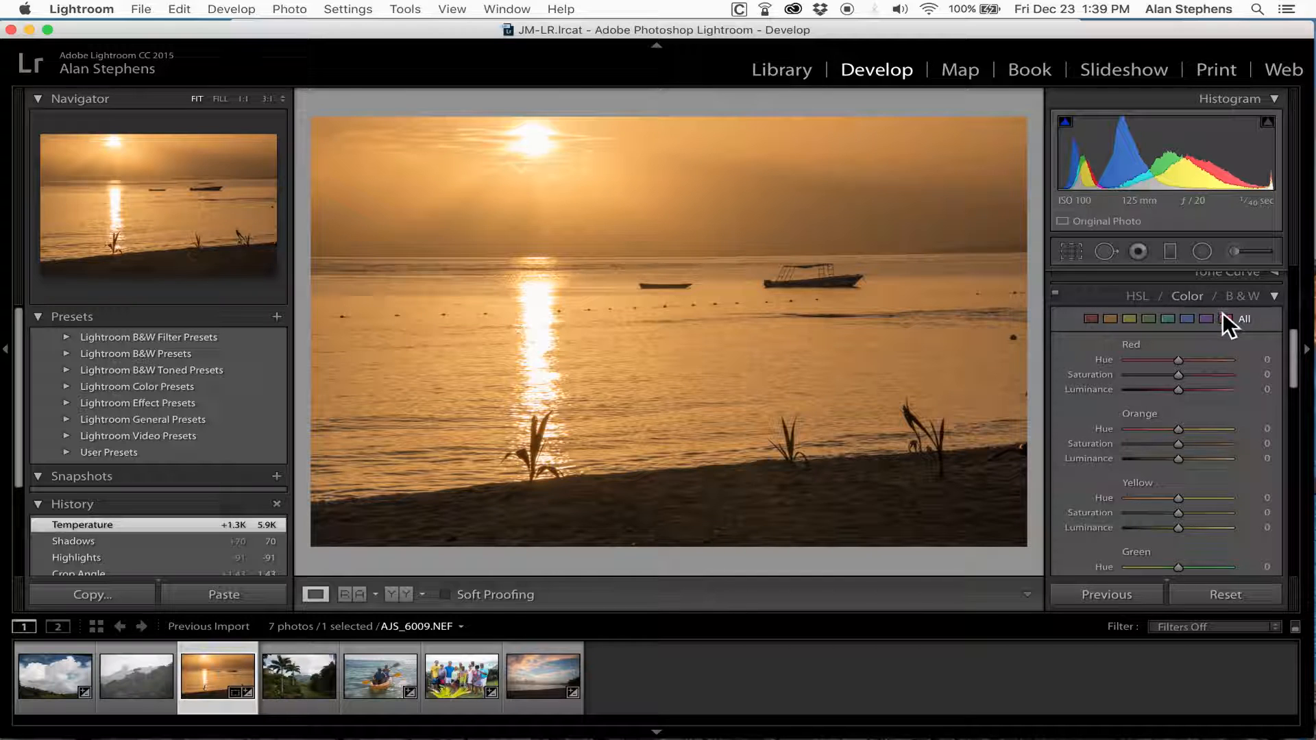
{"action": "left_click_drag", "start_coordinate": [1295, 362], "coordinate": [1283, 486]}
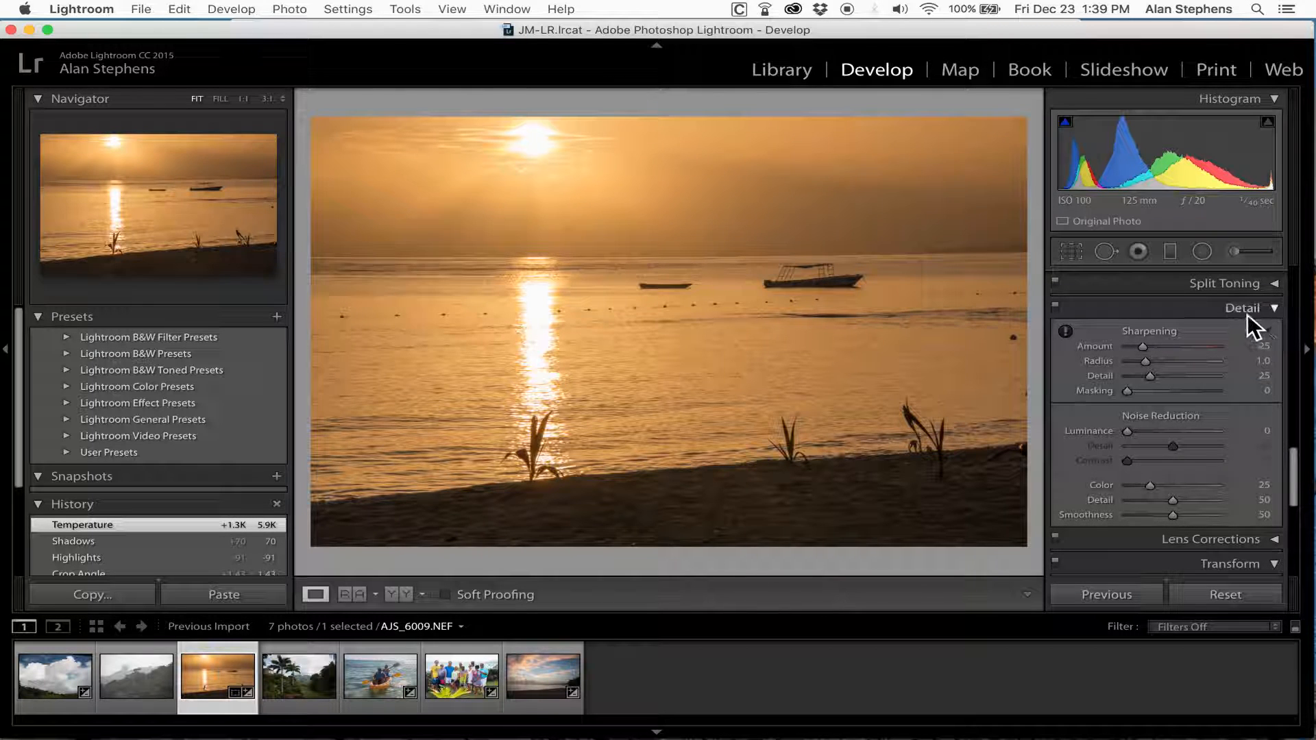
{"action": "left_click", "coordinate": [1273, 309]}
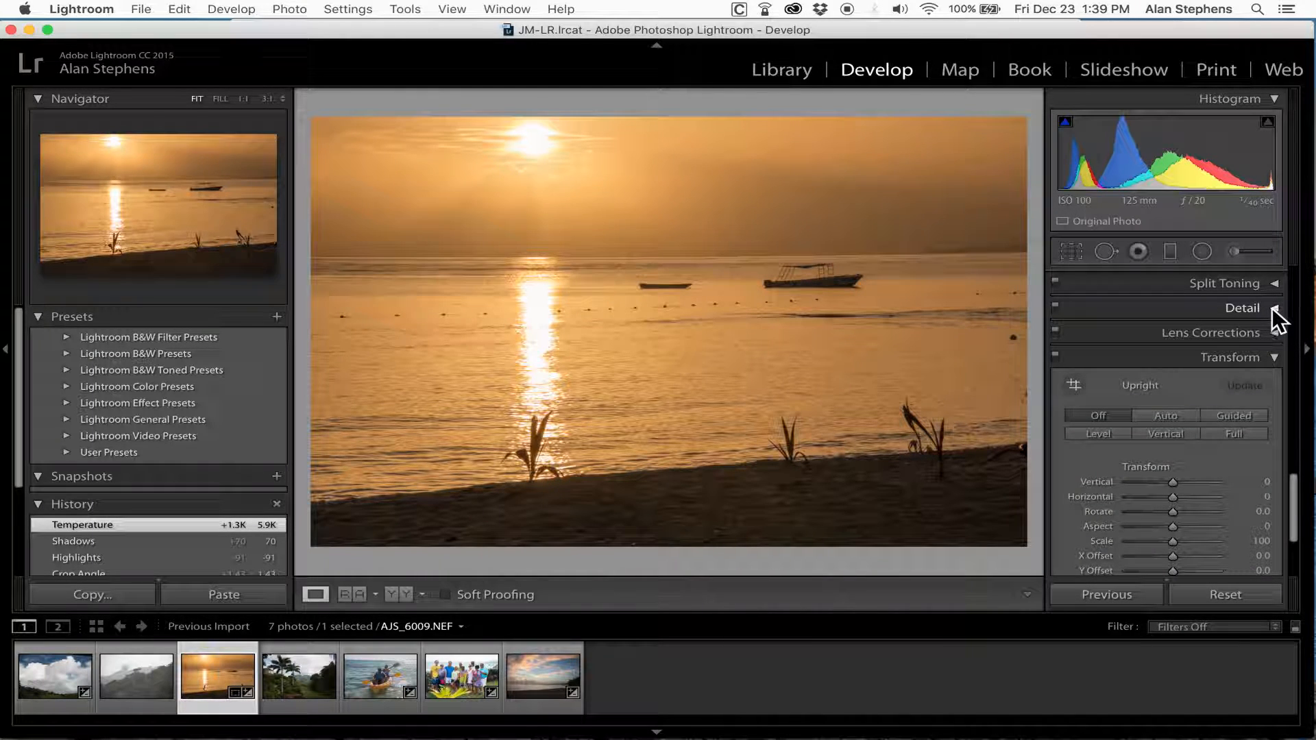
{"action": "left_click", "coordinate": [1272, 307]}
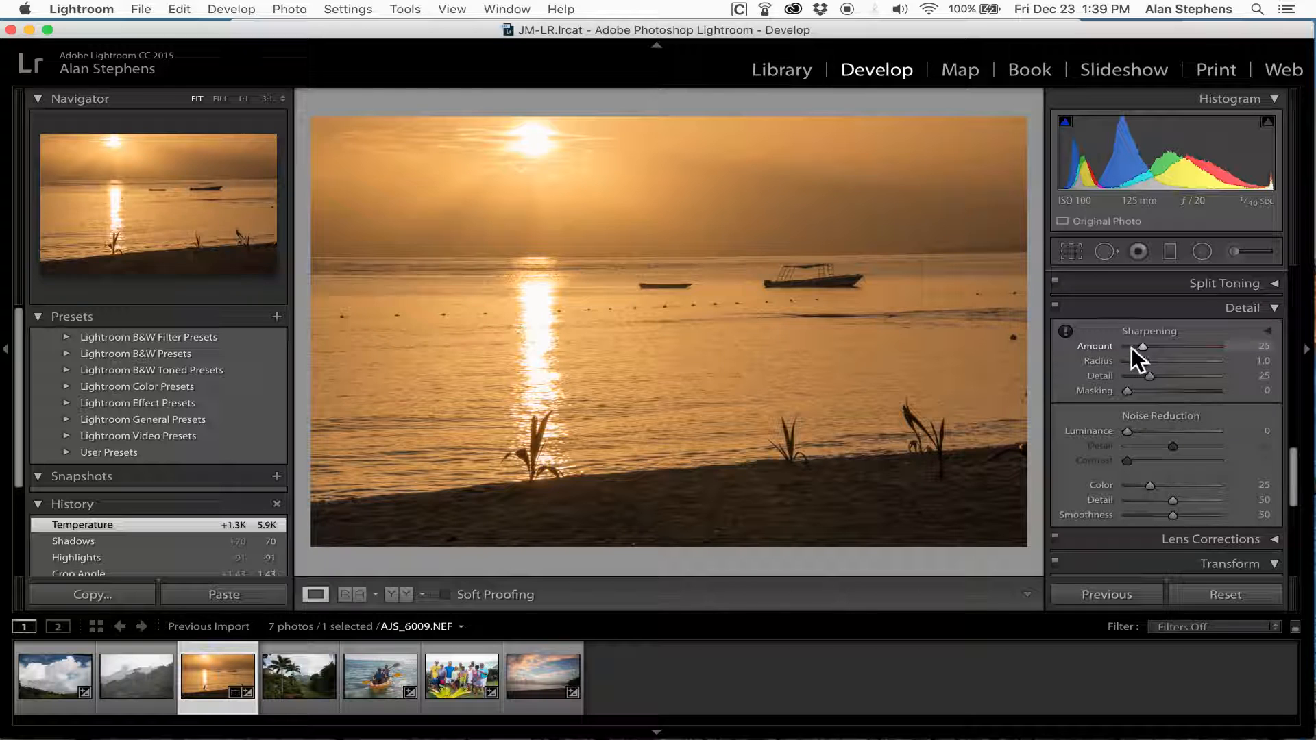
{"action": "left_click", "coordinate": [1162, 430]}
{"action": "left_click_drag", "start_coordinate": [1162, 430], "coordinate": [1157, 429]}
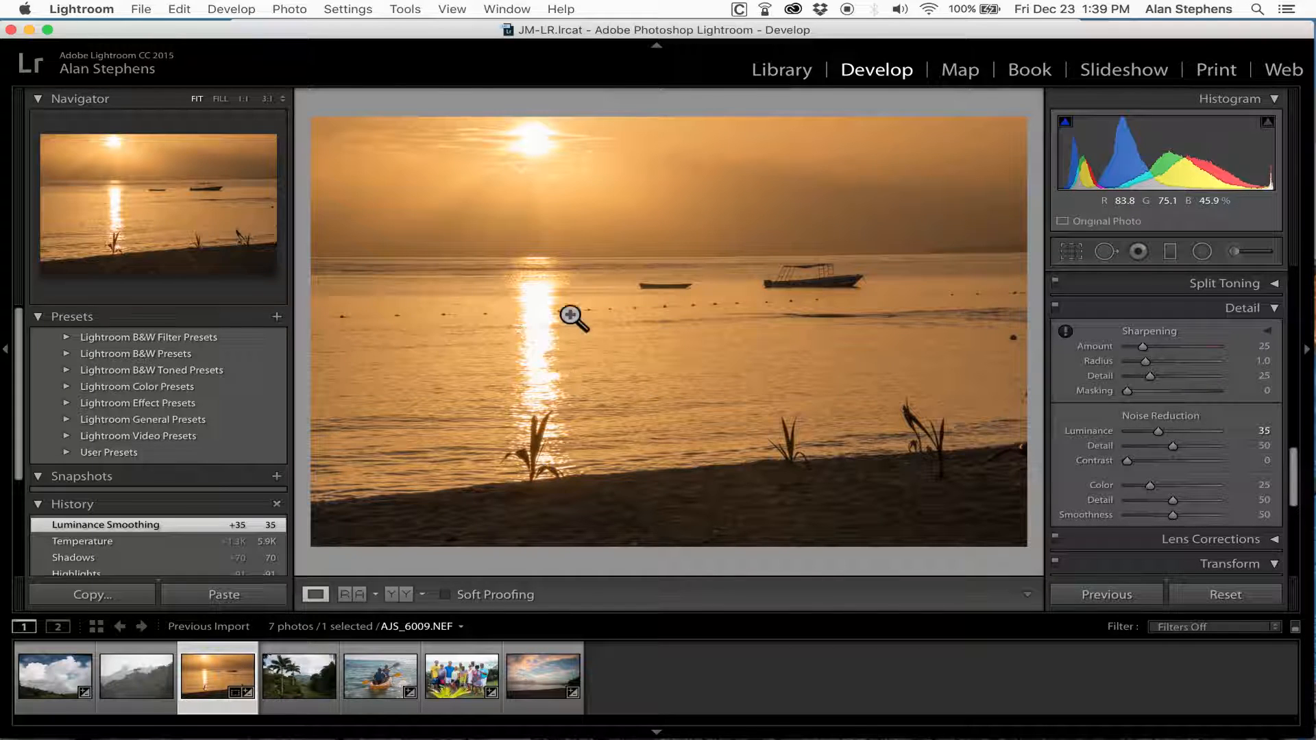
Step: Inspect the noise smoothing at 1:1 around the small boat and the sky above the horizon
{"action": "left_click", "coordinate": [646, 227]}
{"action": "left_click", "coordinate": [677, 255]}
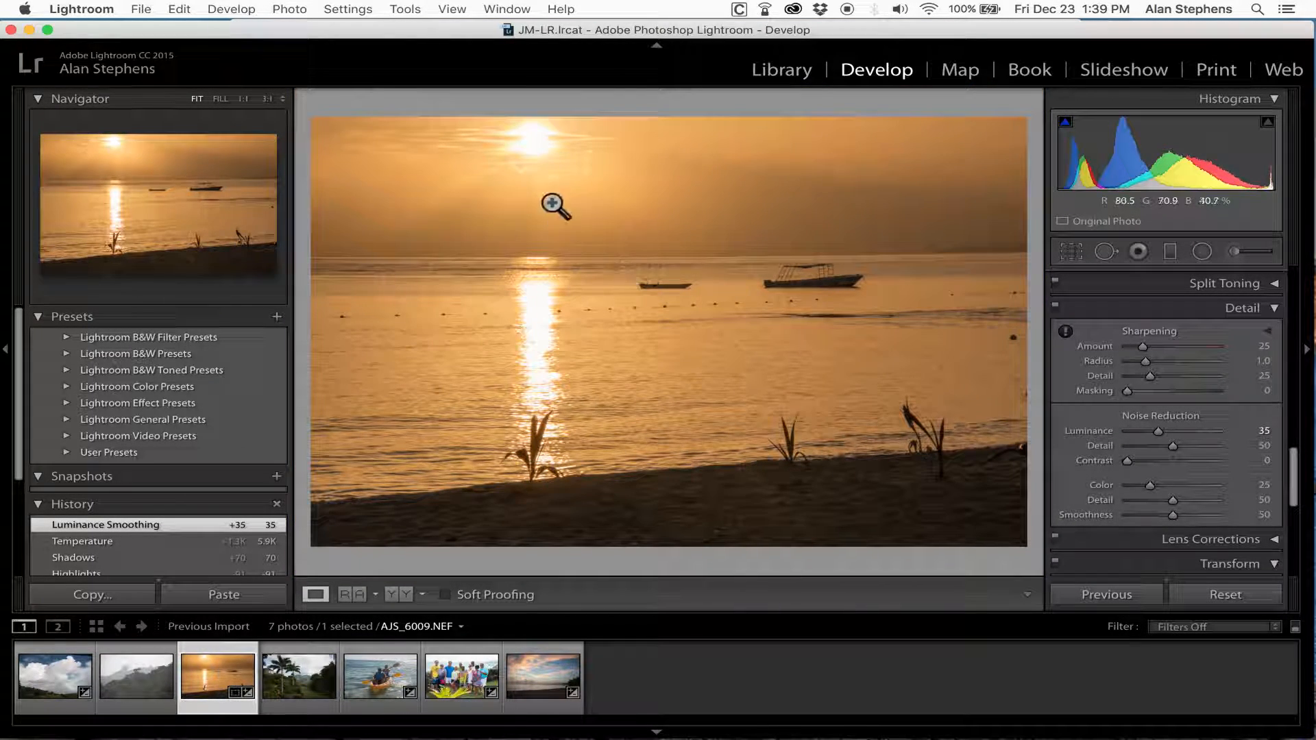
{"action": "left_click", "coordinate": [669, 279]}
{"action": "left_click", "coordinate": [670, 279]}
{"action": "left_click", "coordinate": [669, 277]}
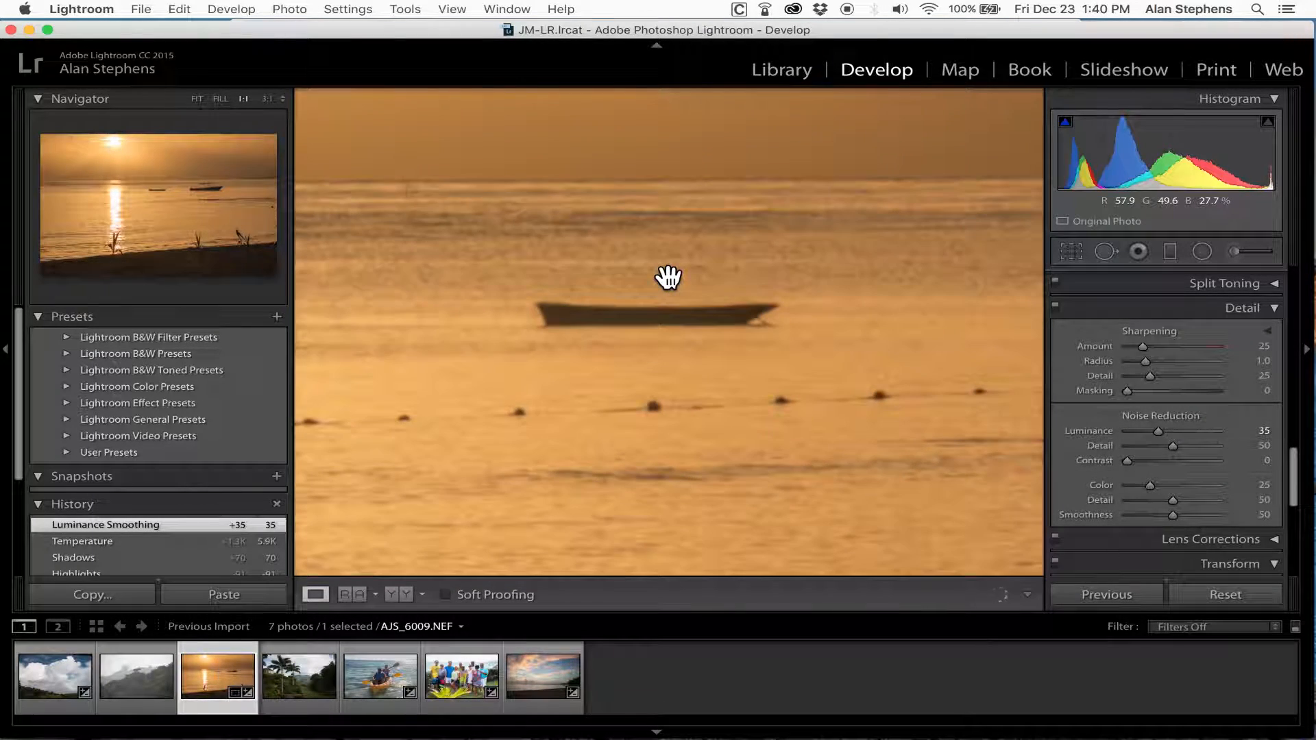
{"action": "left_click_drag", "start_coordinate": [734, 241], "coordinate": [740, 403]}
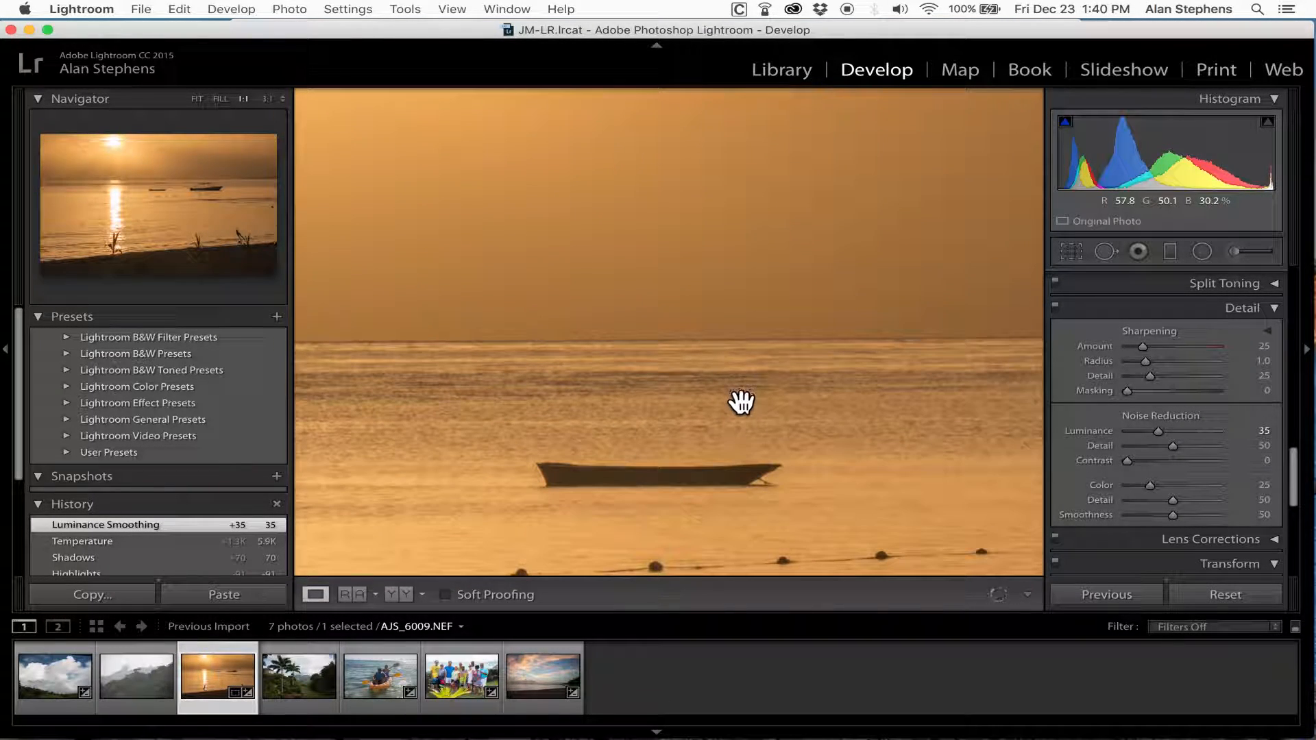
Step: Reset the luminance noise reduction to 0 for comparison, set it to 31, and return to the full view
{"action": "double_click", "coordinate": [1095, 430]}
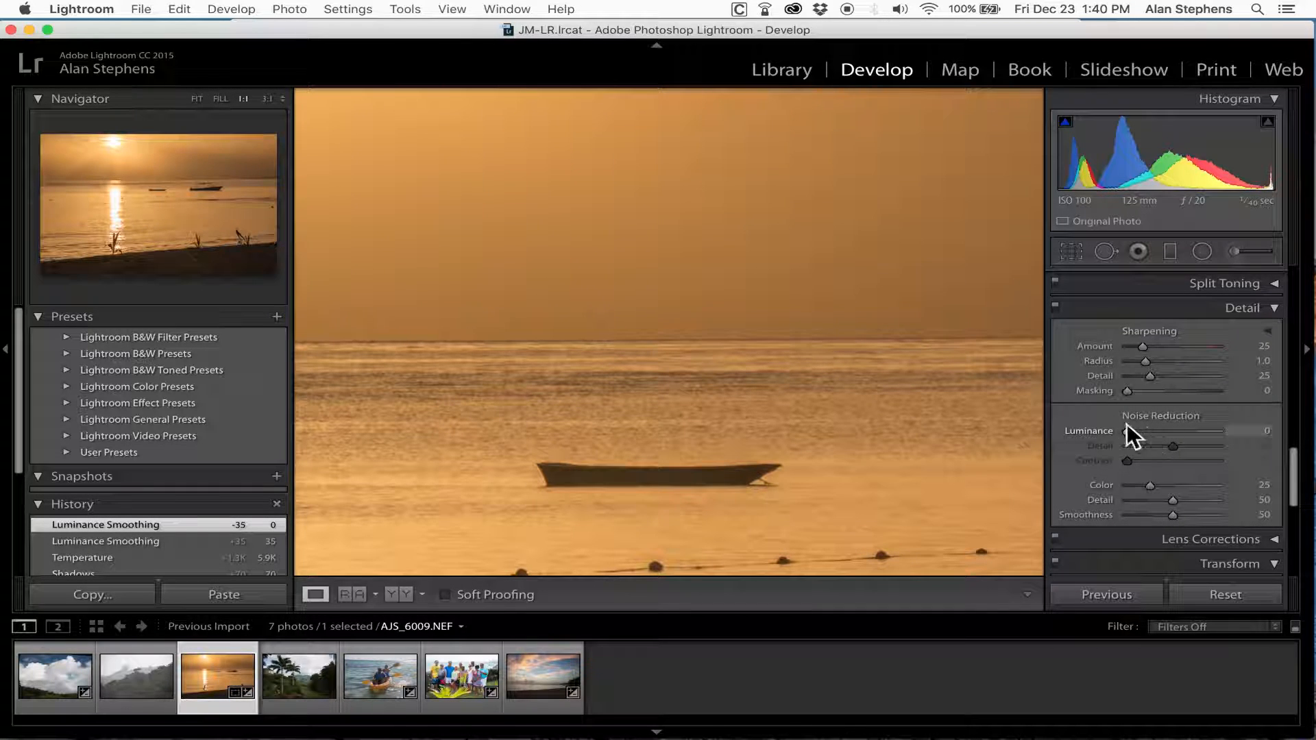
{"action": "left_click_drag", "start_coordinate": [733, 335], "coordinate": [747, 240]}
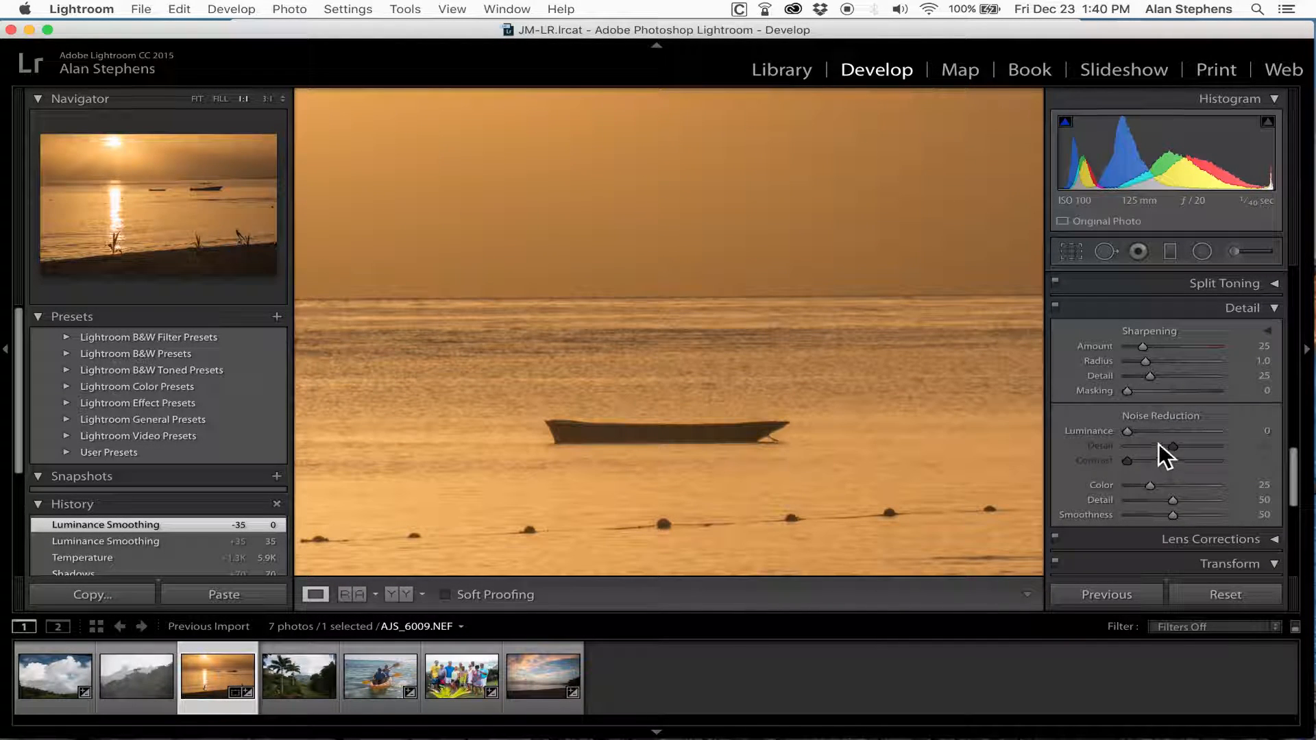
{"action": "left_click", "coordinate": [1154, 431]}
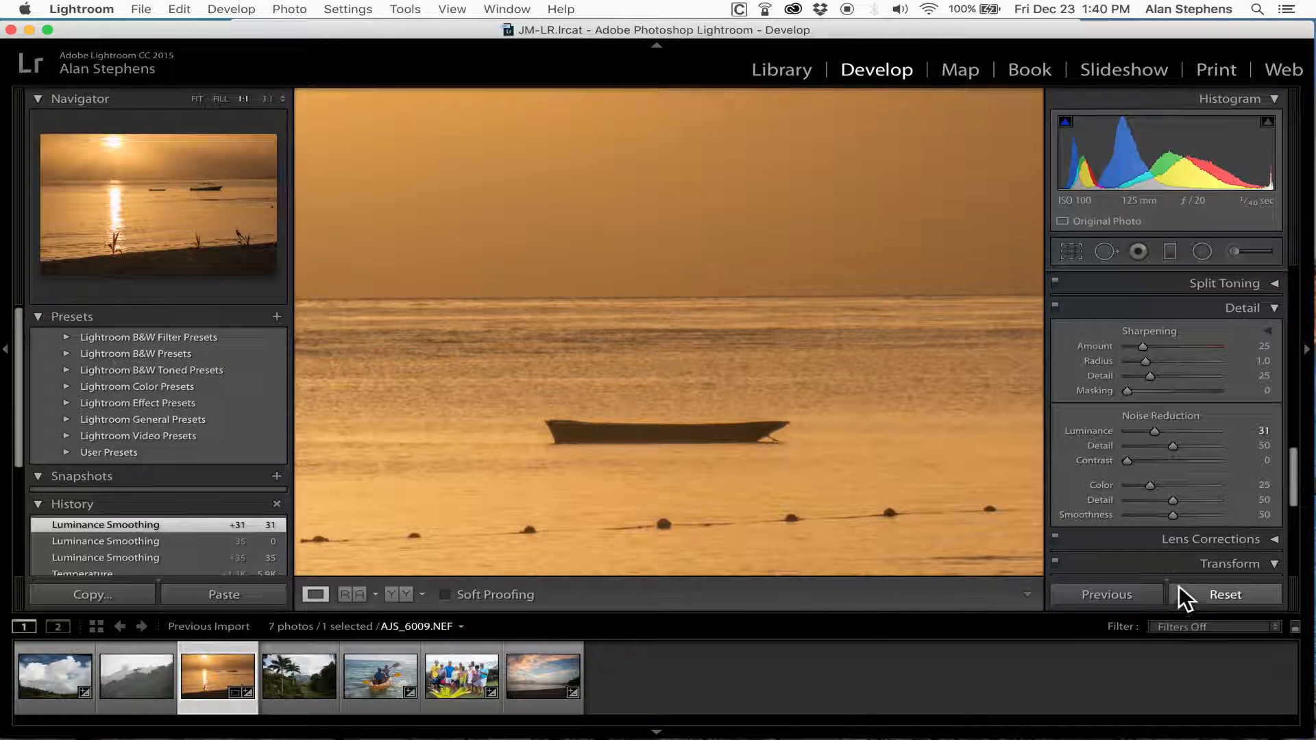
{"action": "left_click", "coordinate": [751, 447]}
Step: Enable Remove Chromatic Aberration and Enable Profile Corrections in the lens corrections of the sunset photo
{"action": "left_click_drag", "start_coordinate": [1293, 477], "coordinate": [1294, 315]}
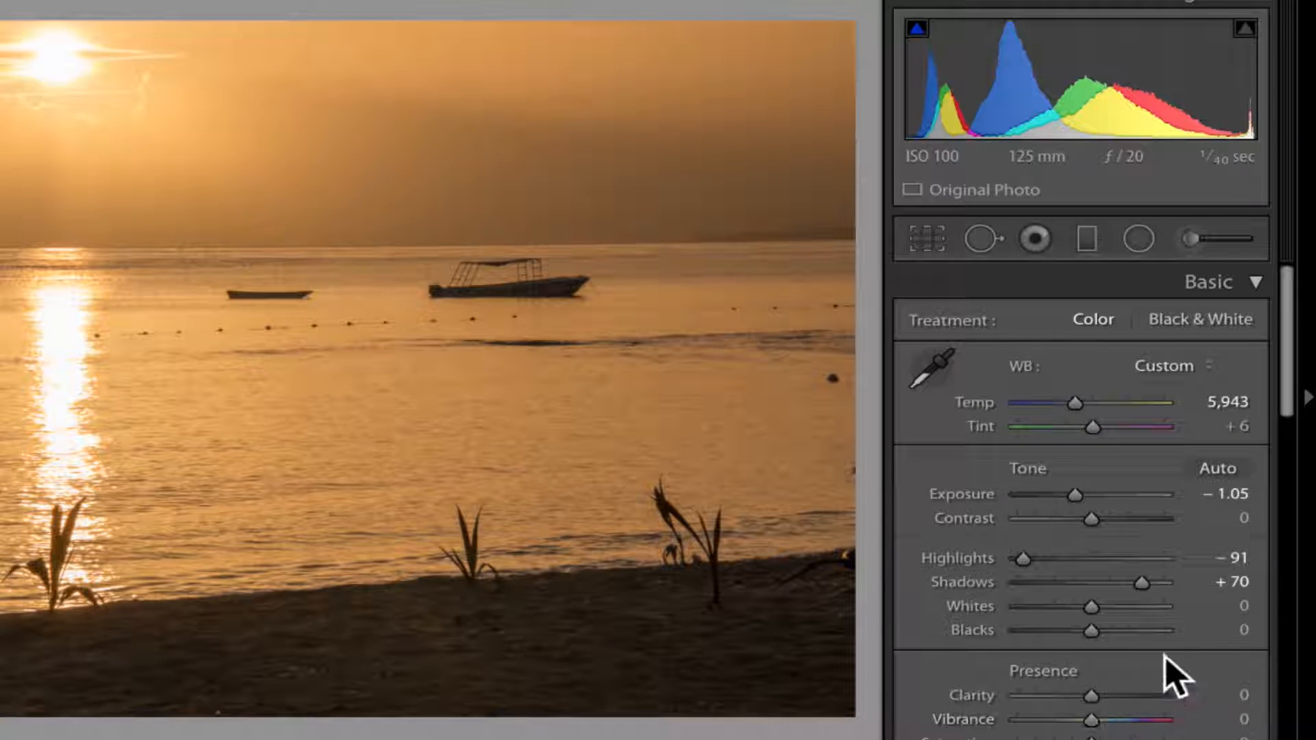
{"action": "left_click_drag", "start_coordinate": [1293, 376], "coordinate": [1289, 635]}
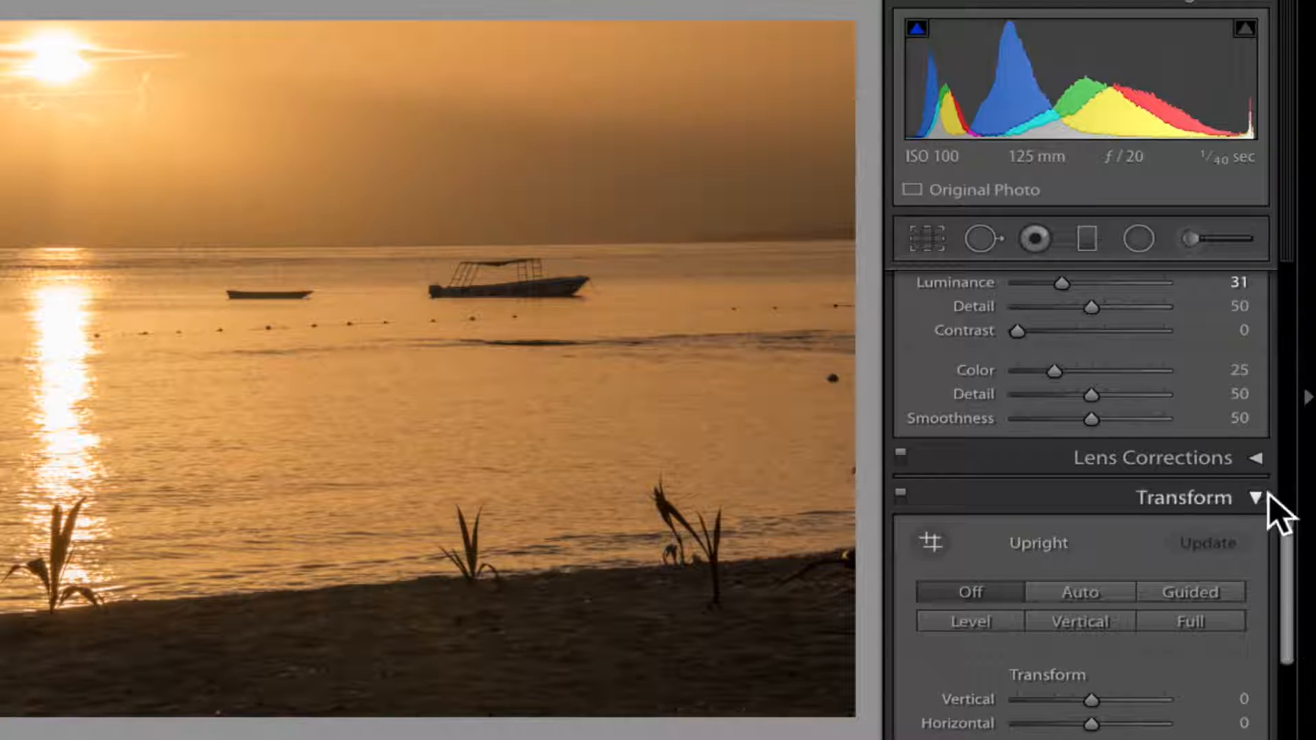
{"action": "left_click", "coordinate": [1263, 466]}
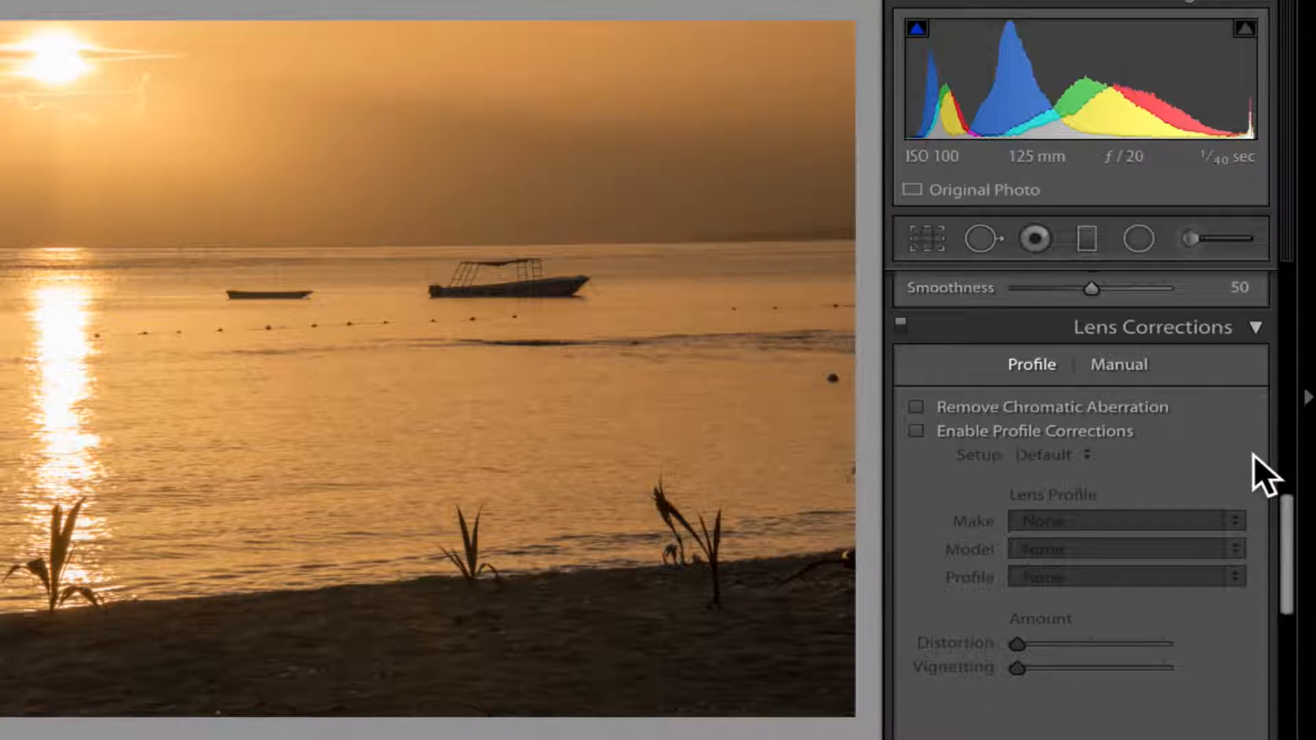
{"action": "left_click", "coordinate": [917, 407]}
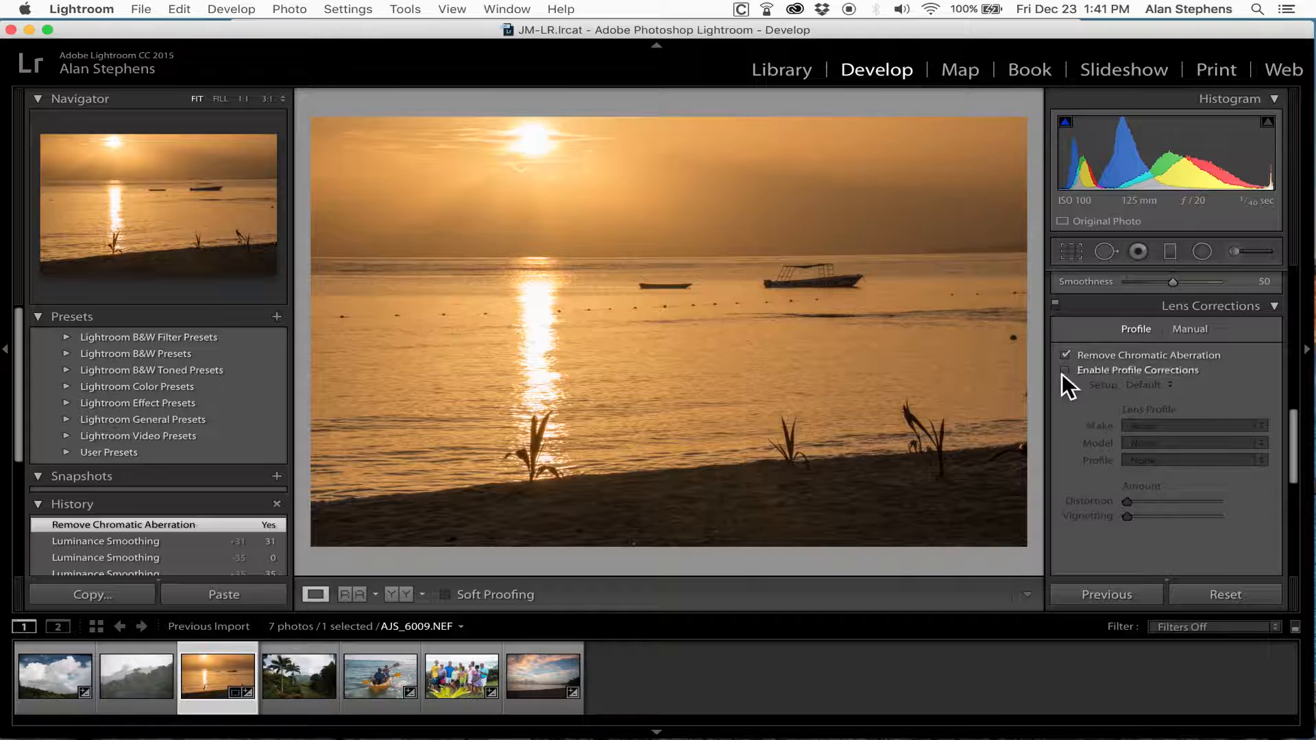
{"action": "left_click", "coordinate": [1065, 370]}
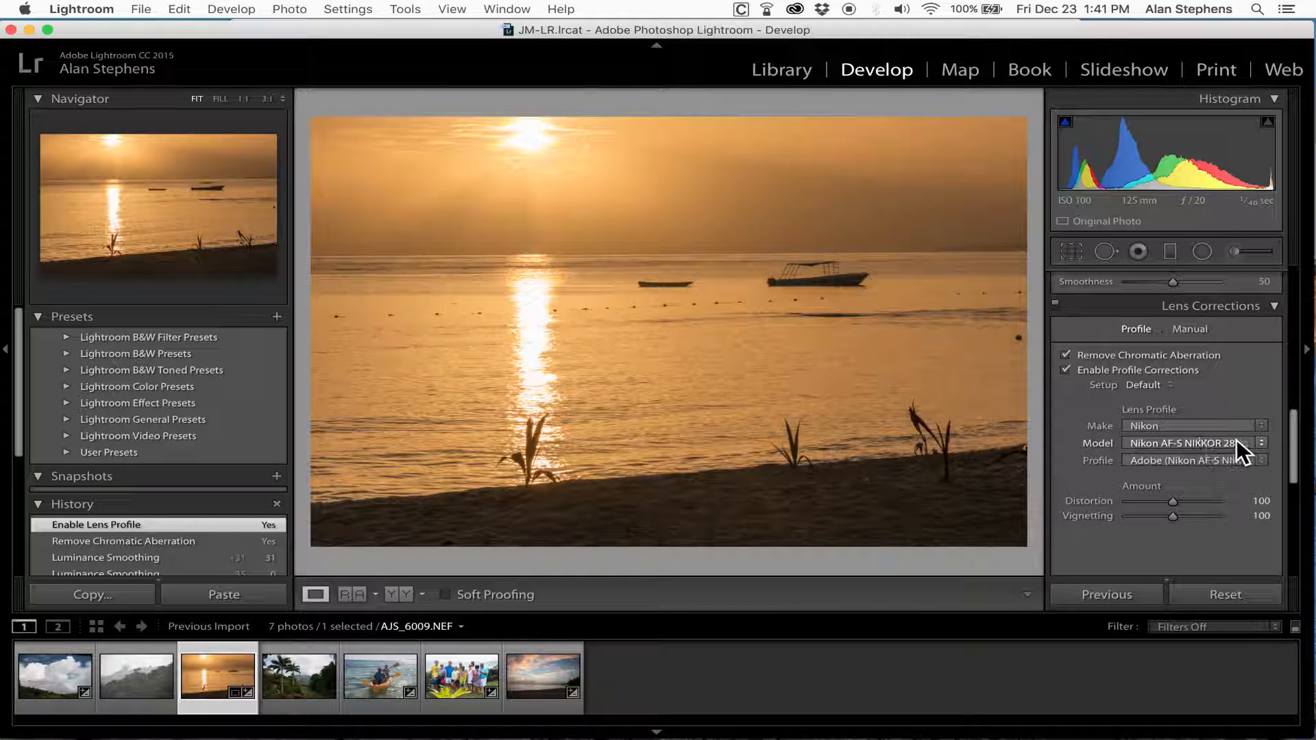
Step: Check the list of Nikon lens models, and compare the sunset photo with profile corrections off and on
{"action": "left_click", "coordinate": [1260, 443]}
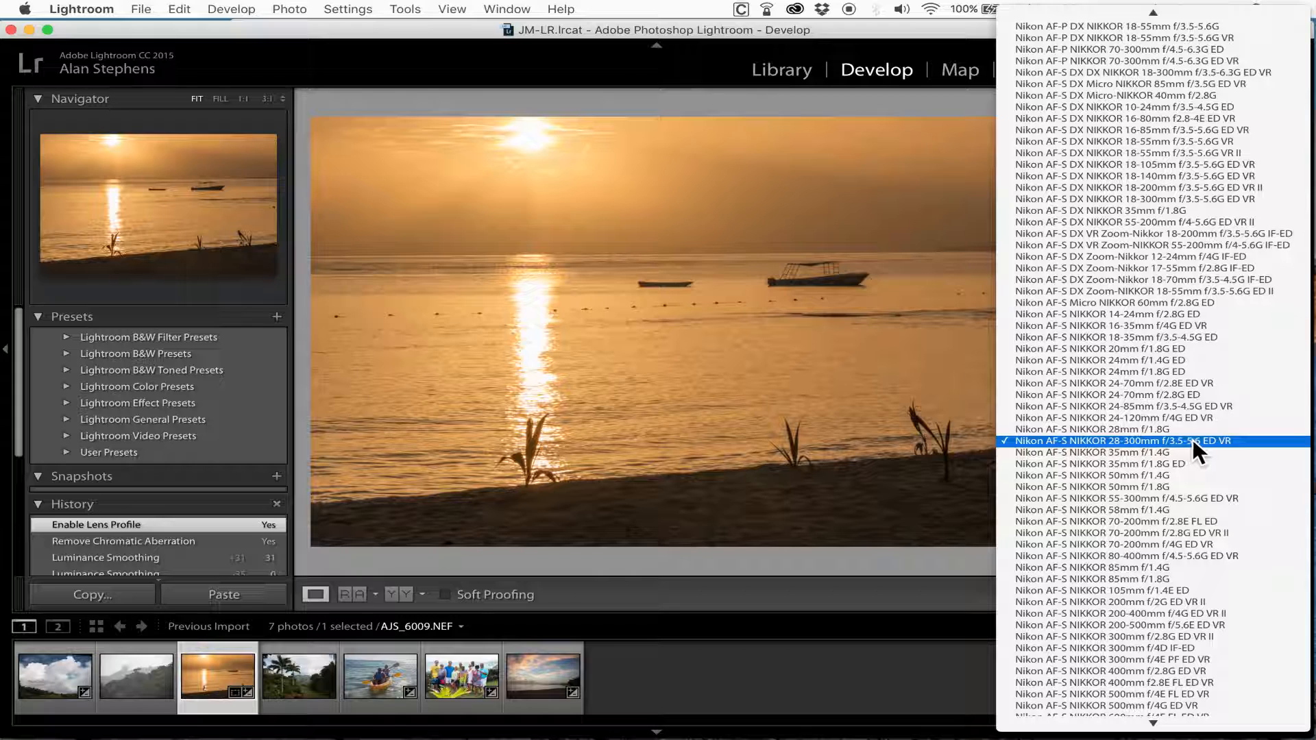
{"action": "left_click", "coordinate": [904, 562]}
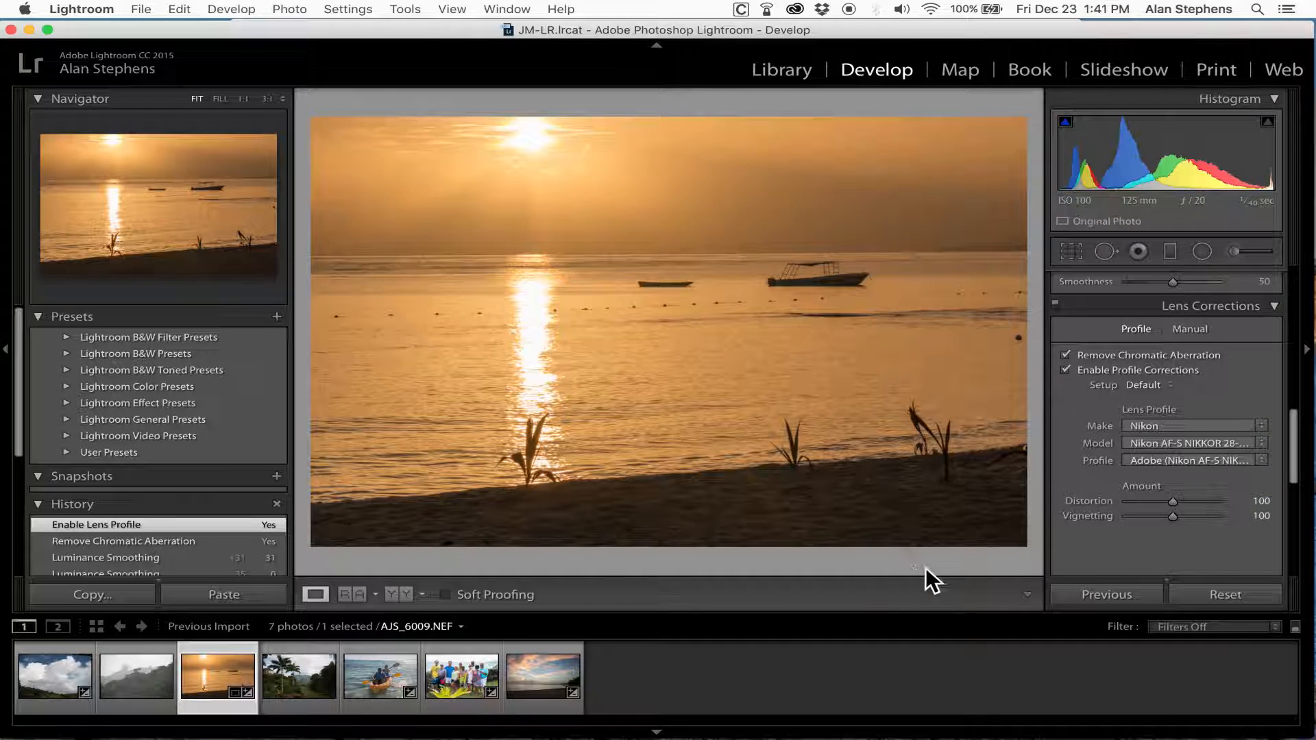
{"action": "left_click", "coordinate": [1066, 367]}
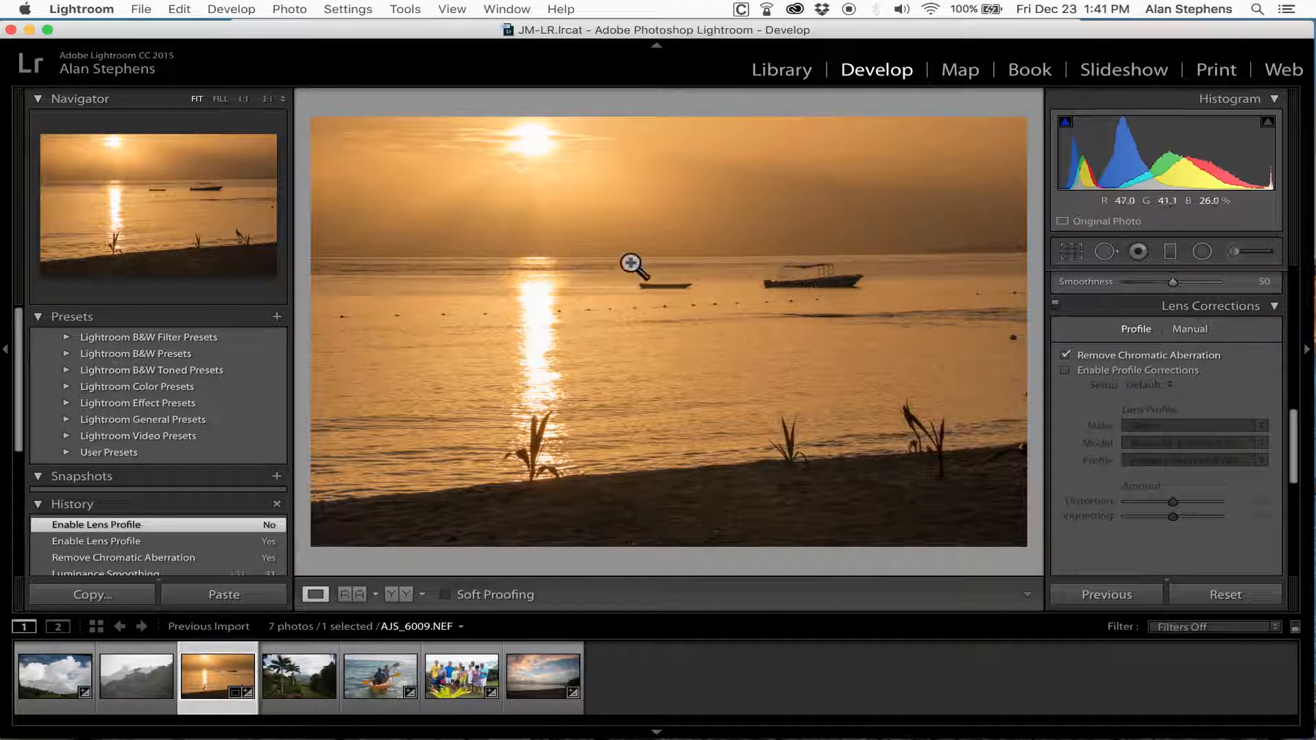
{"action": "left_click", "coordinate": [1069, 370]}
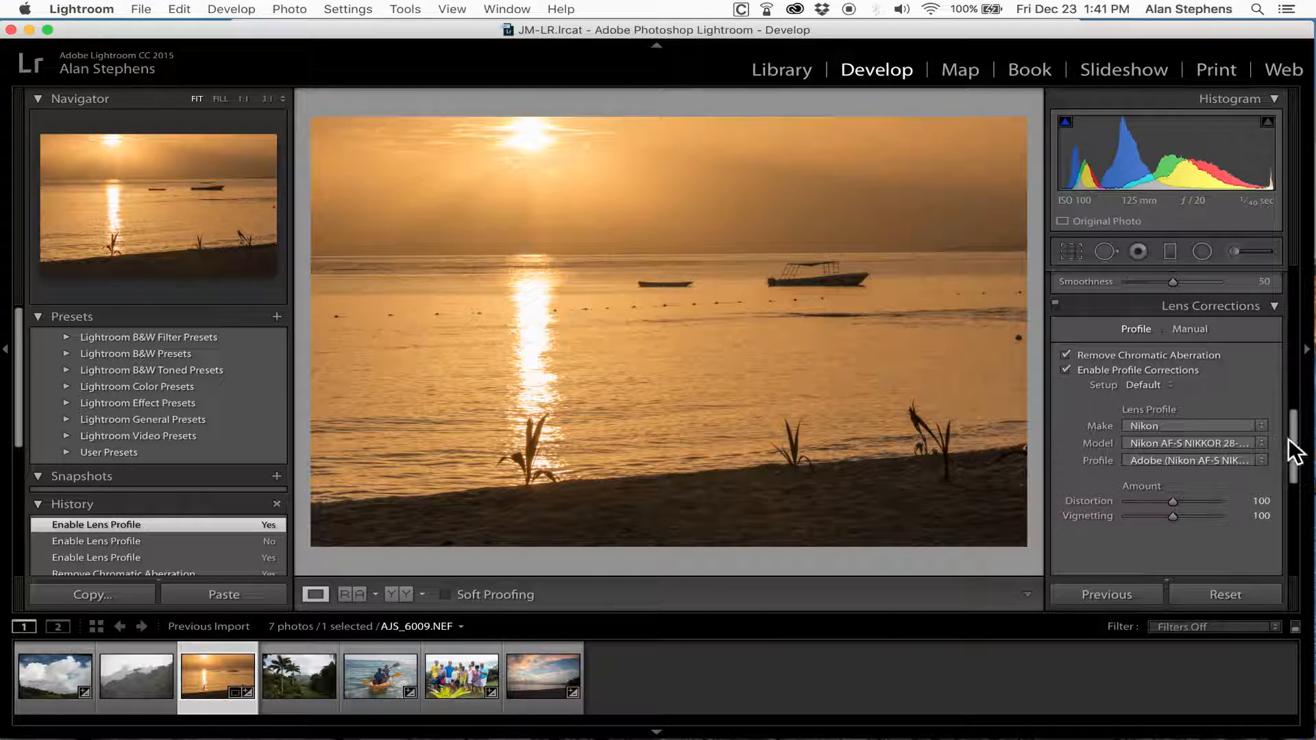
Step: Crop the cloud photo to trim the dark strip along its upper edge and a sliver off its left side, and apply the crop
{"action": "left_click_drag", "start_coordinate": [1297, 452], "coordinate": [1292, 281]}
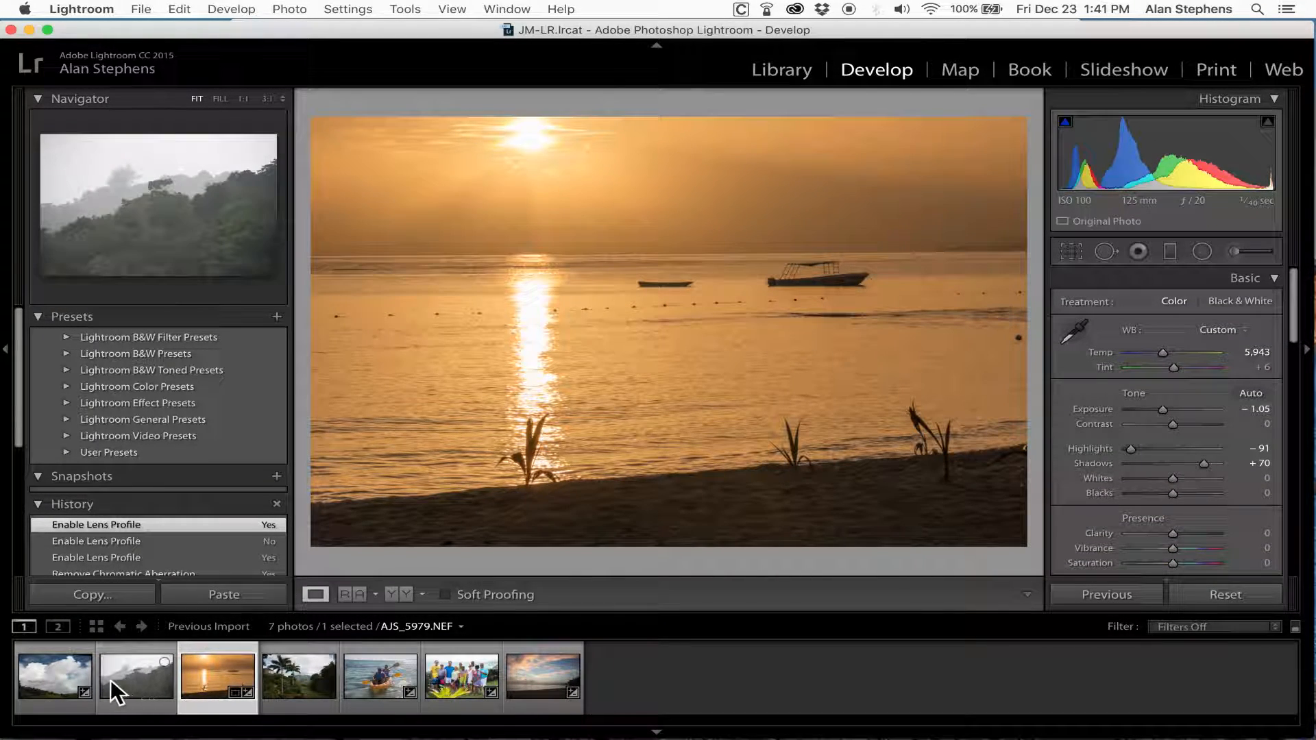
{"action": "left_click", "coordinate": [63, 679]}
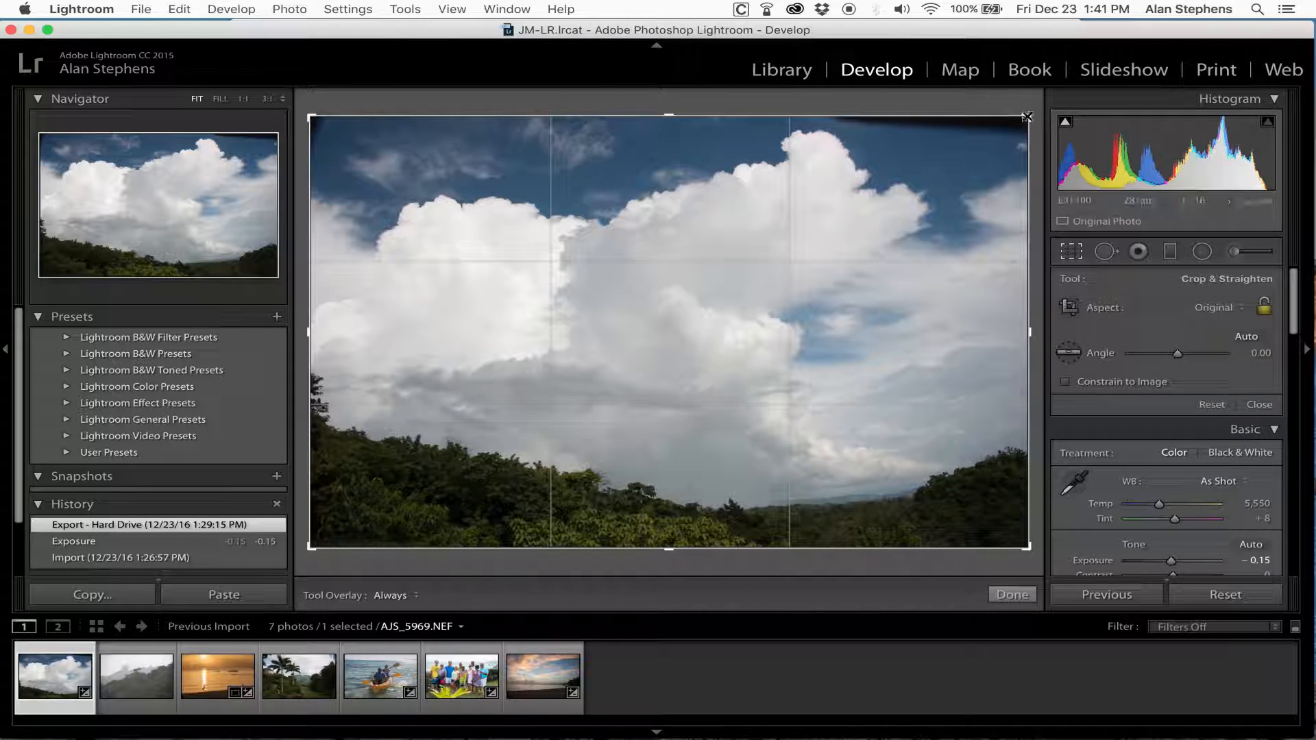
{"action": "left_click_drag", "start_coordinate": [1030, 114], "coordinate": [1027, 124]}
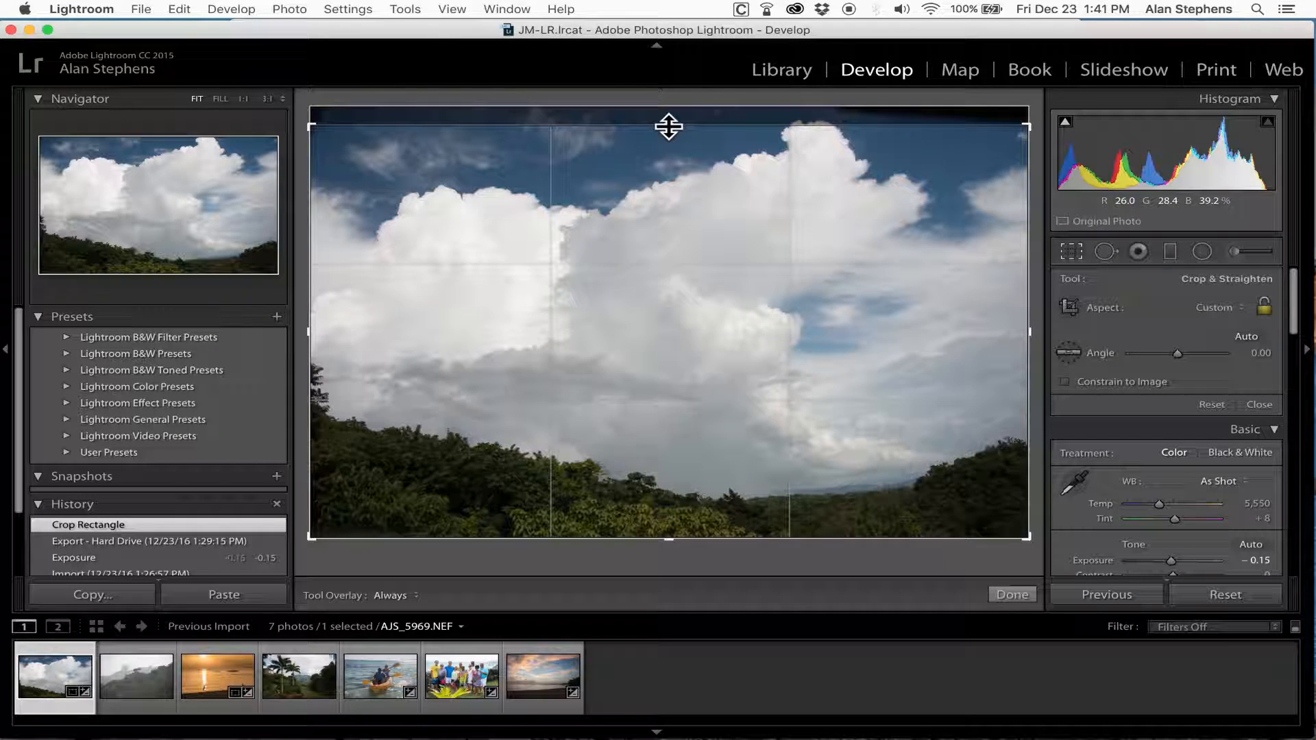
{"action": "left_click_drag", "start_coordinate": [669, 126], "coordinate": [673, 114]}
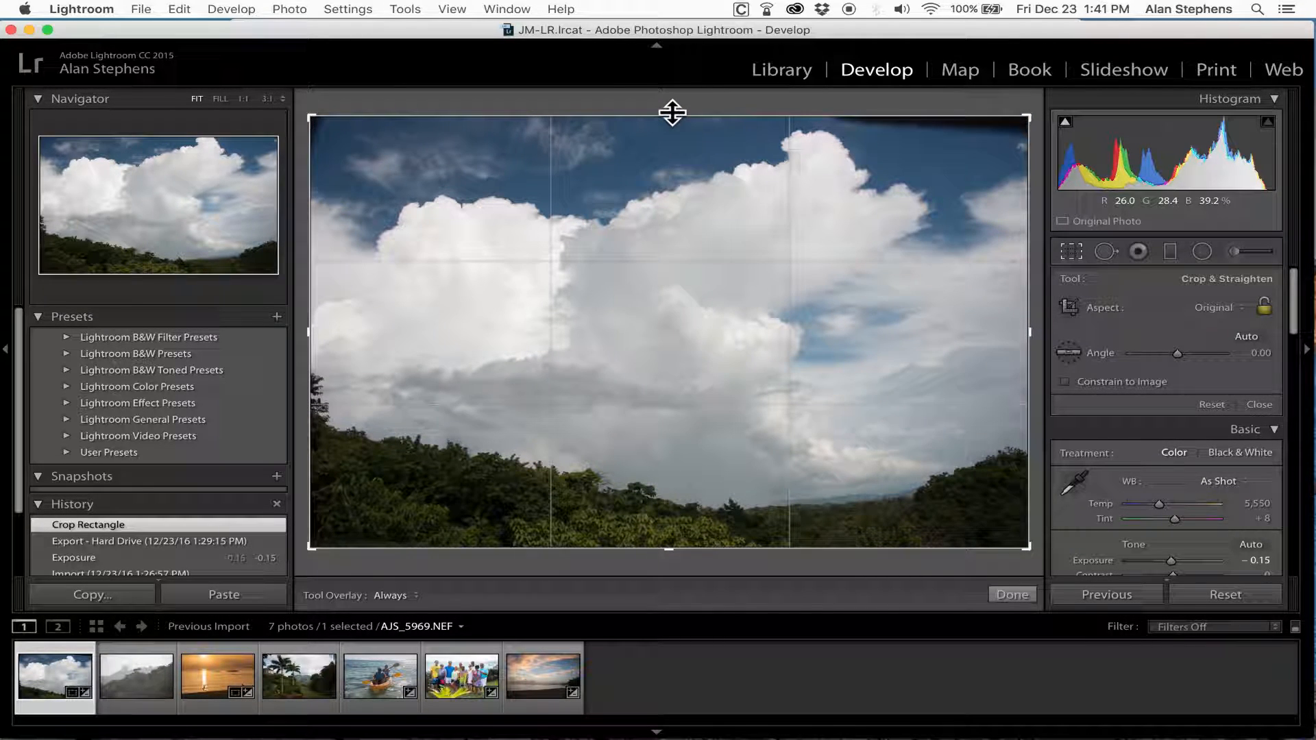
{"action": "left_click_drag", "start_coordinate": [673, 113], "coordinate": [673, 126]}
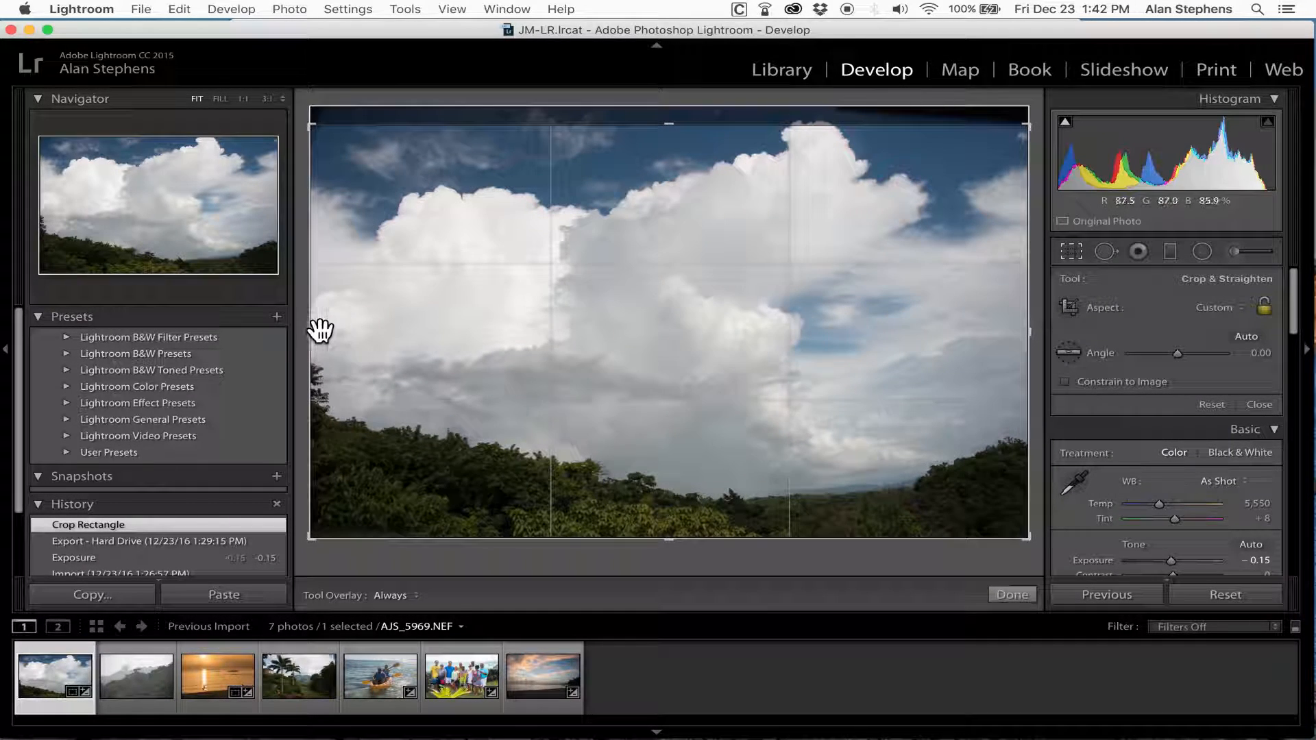
{"action": "left_click_drag", "start_coordinate": [316, 333], "coordinate": [317, 329]}
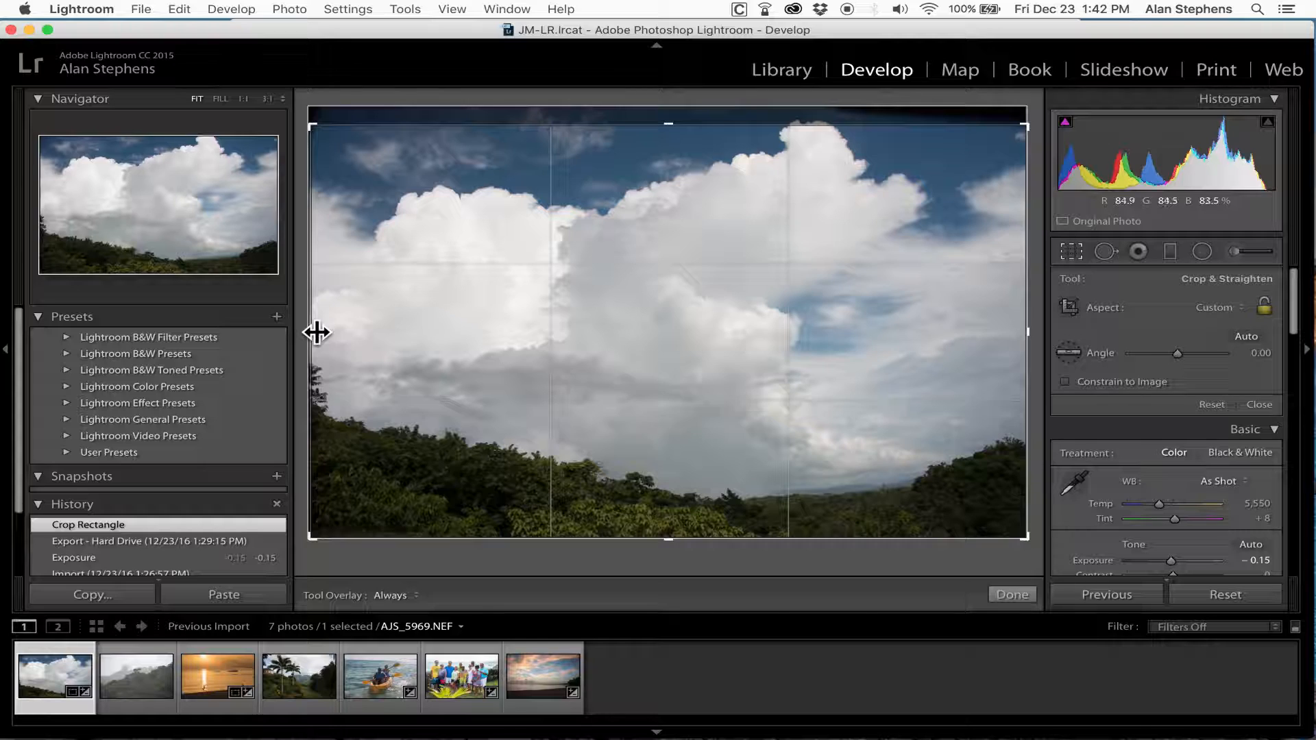
{"action": "double_click", "coordinate": [811, 367]}
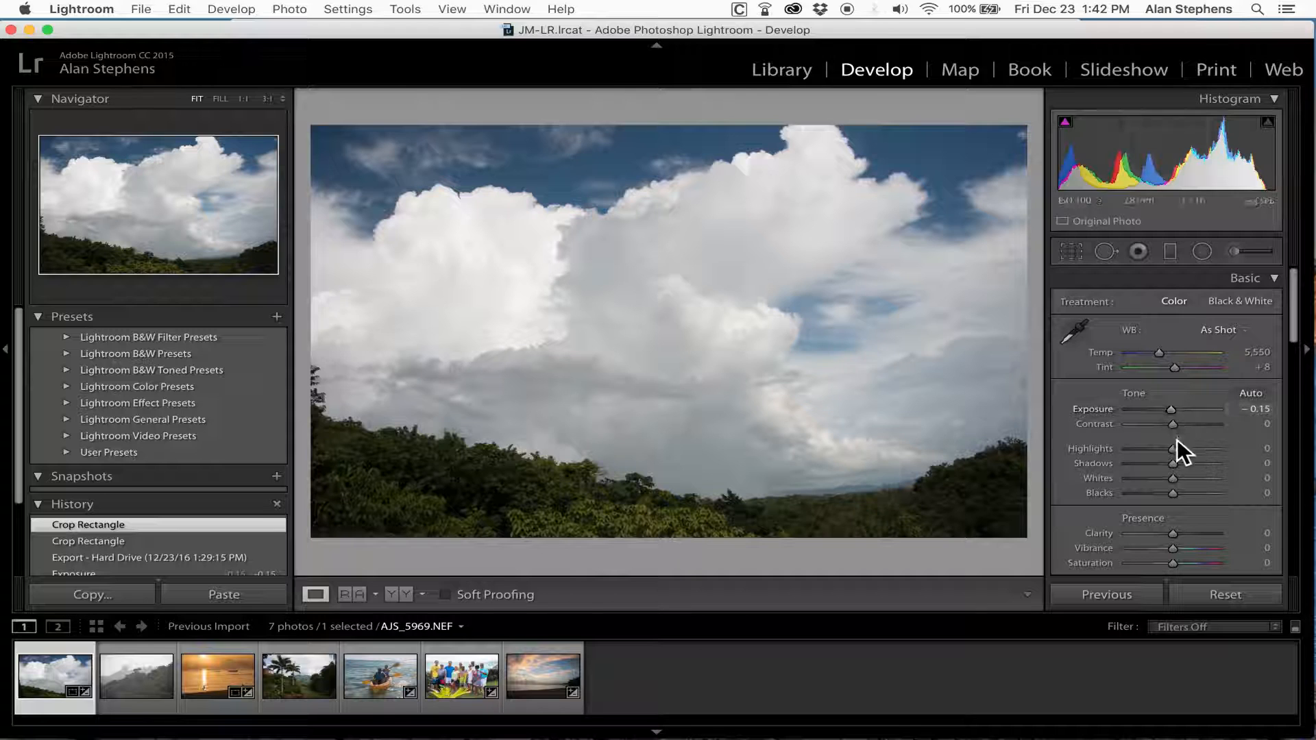
Step: Set the cloud photo's Highlights to -72, Contrast to +54 and Shadows to +84
{"action": "left_click_drag", "start_coordinate": [1170, 451], "coordinate": [1109, 447]}
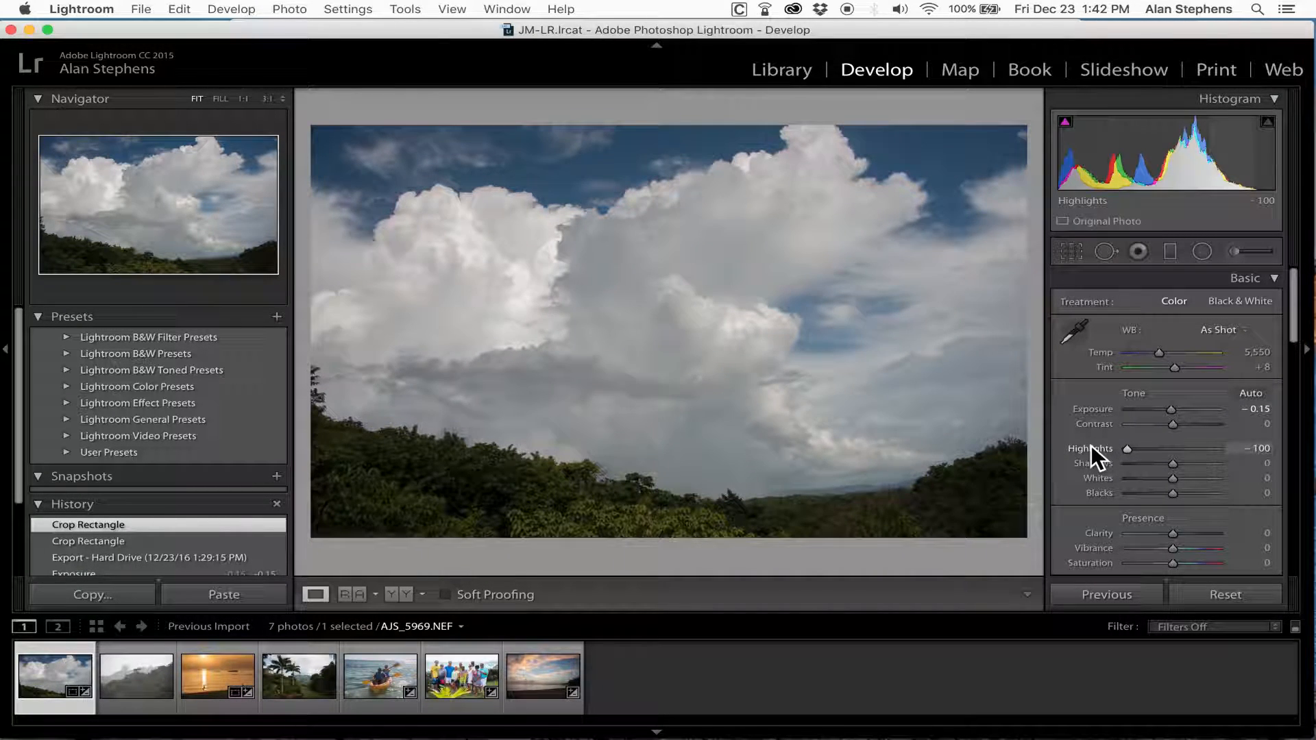
{"action": "left_click", "coordinate": [1139, 447]}
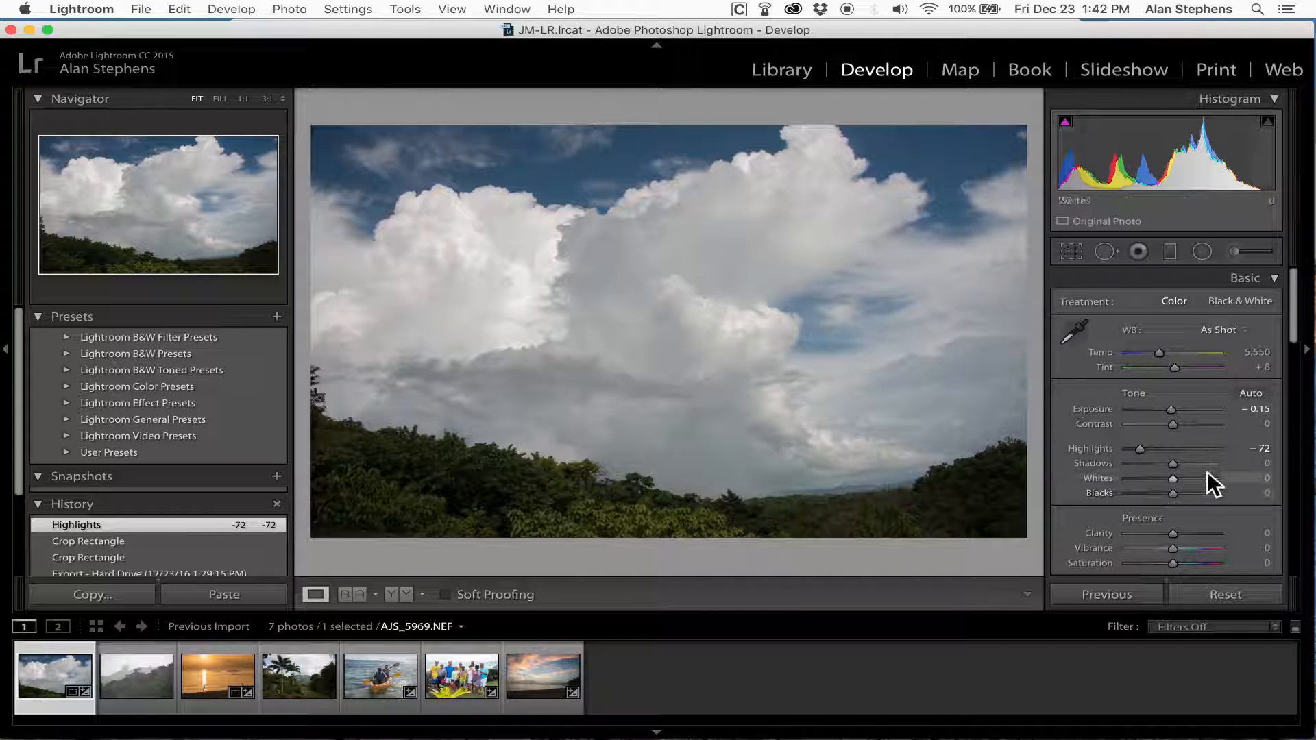
{"action": "left_click_drag", "start_coordinate": [1175, 462], "coordinate": [1224, 466]}
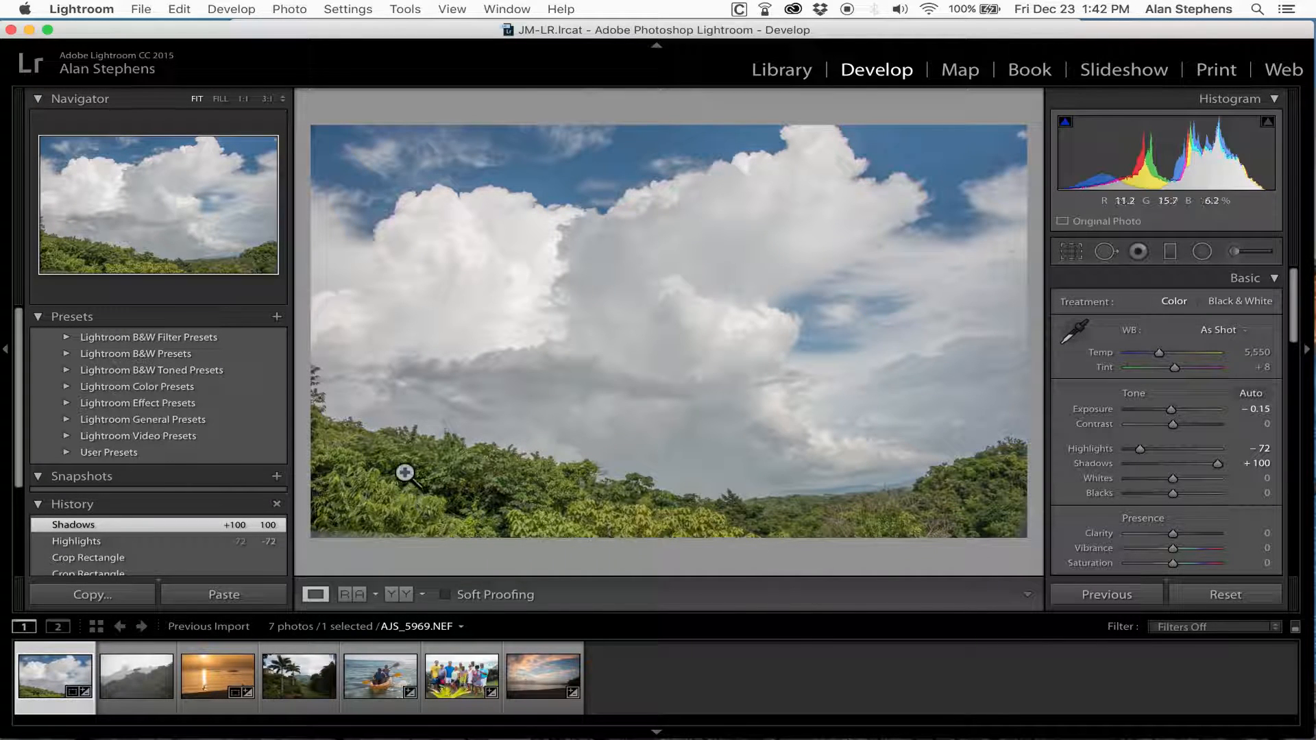
{"action": "left_click", "coordinate": [1216, 463]}
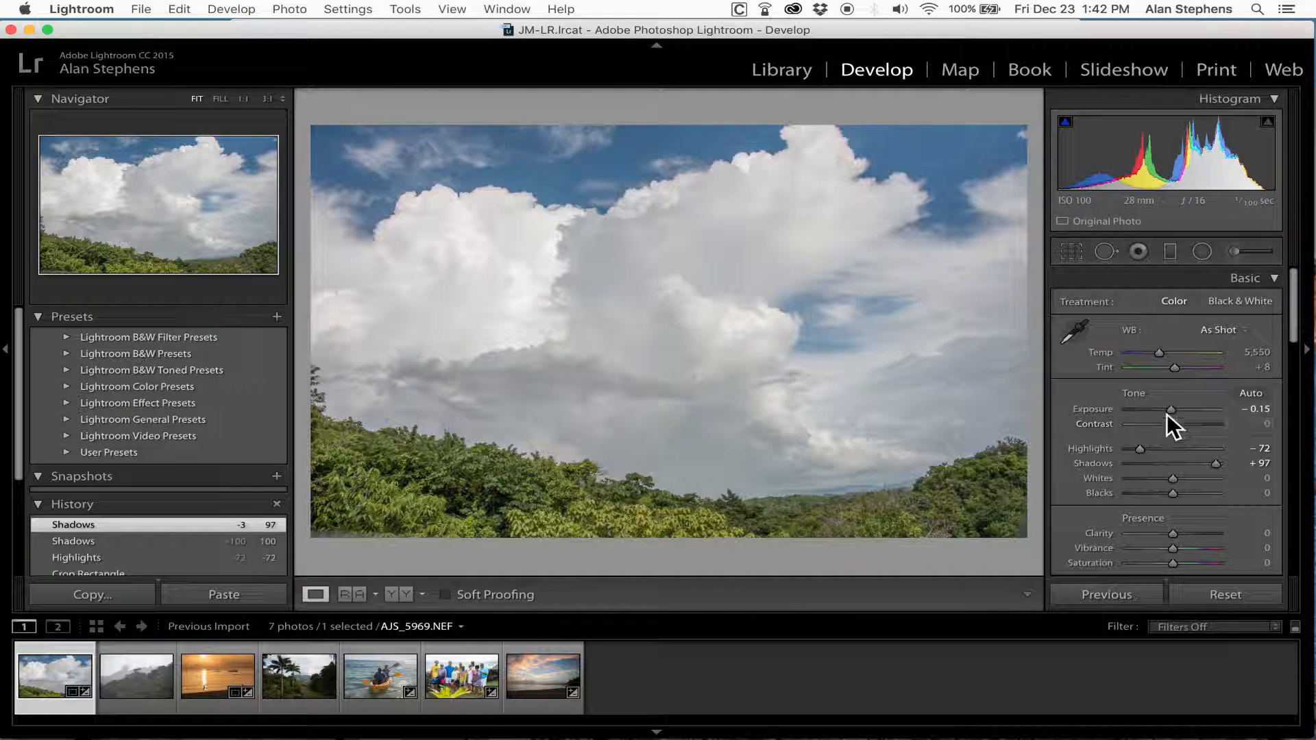
{"action": "left_click_drag", "start_coordinate": [1170, 423], "coordinate": [1208, 464]}
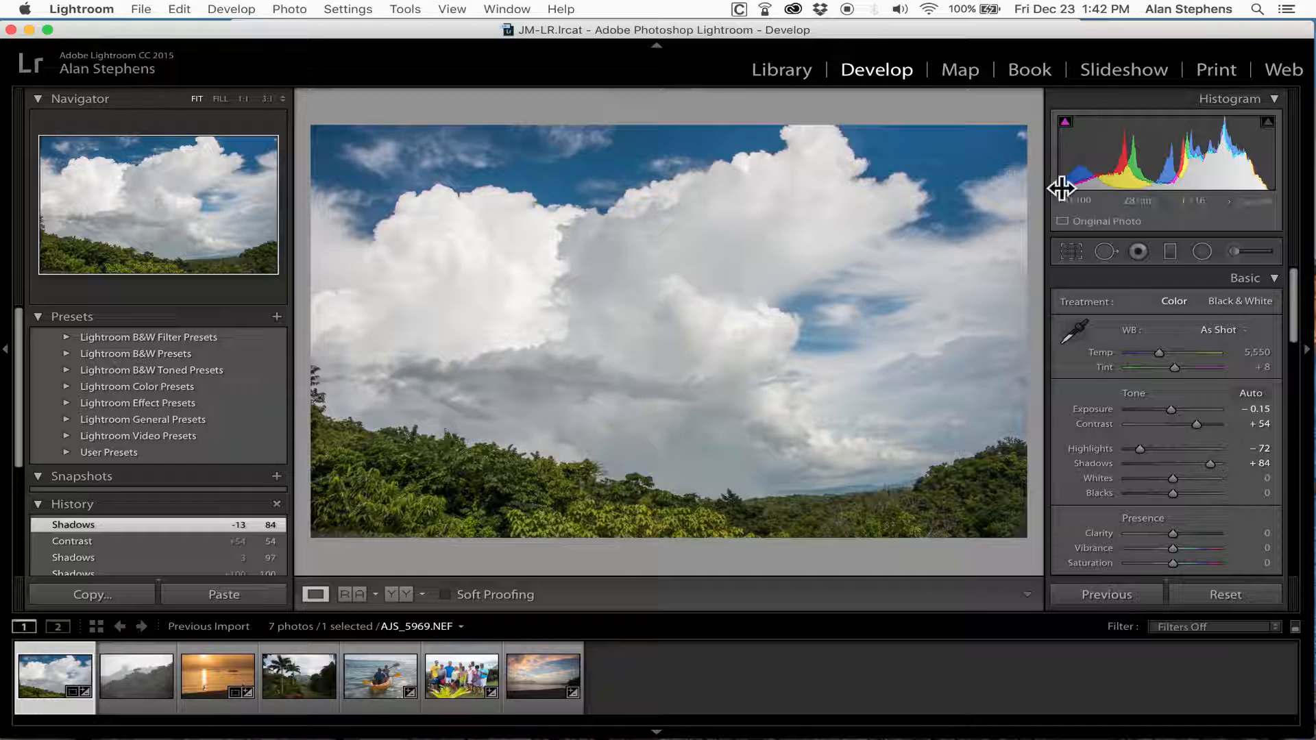
Step: Set the cloud photo's luminance noise reduction to 30
{"action": "left_click_drag", "start_coordinate": [1293, 338], "coordinate": [1314, 466]}
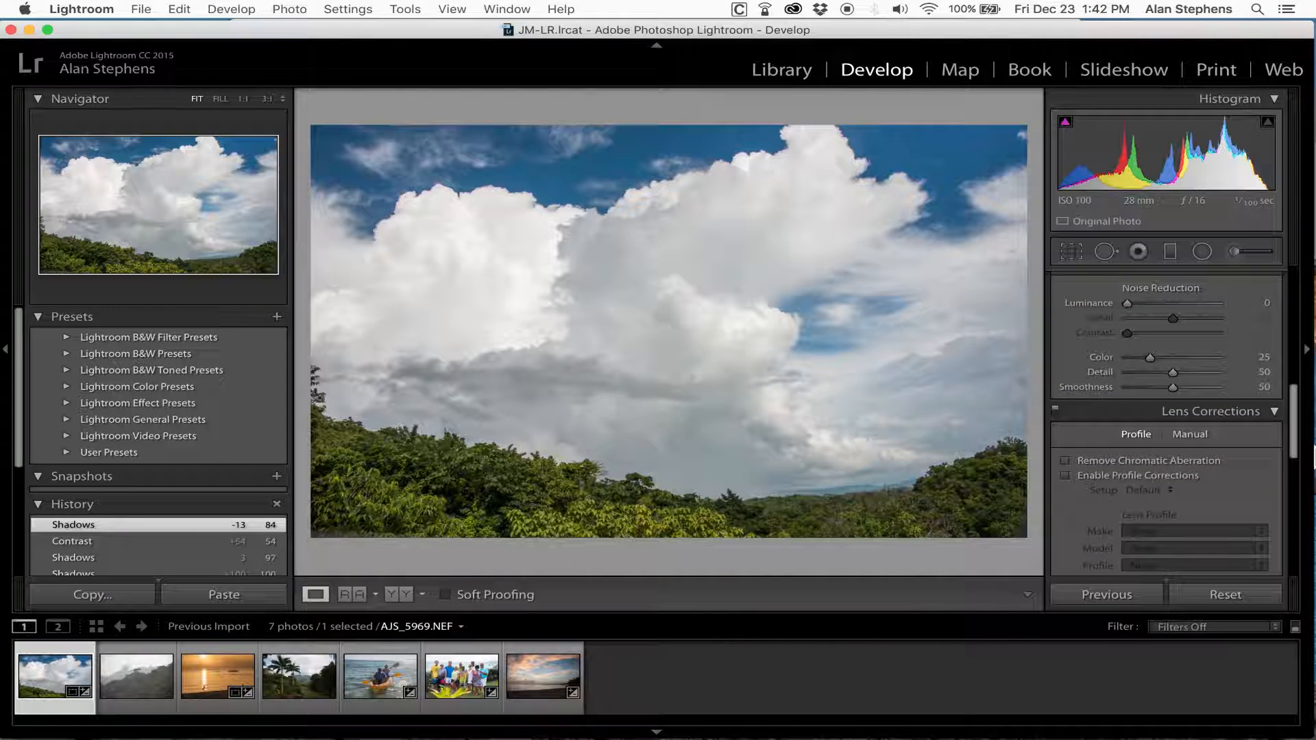
{"action": "left_click", "coordinate": [1152, 303]}
{"action": "left_click_drag", "start_coordinate": [1152, 301], "coordinate": [1154, 302]}
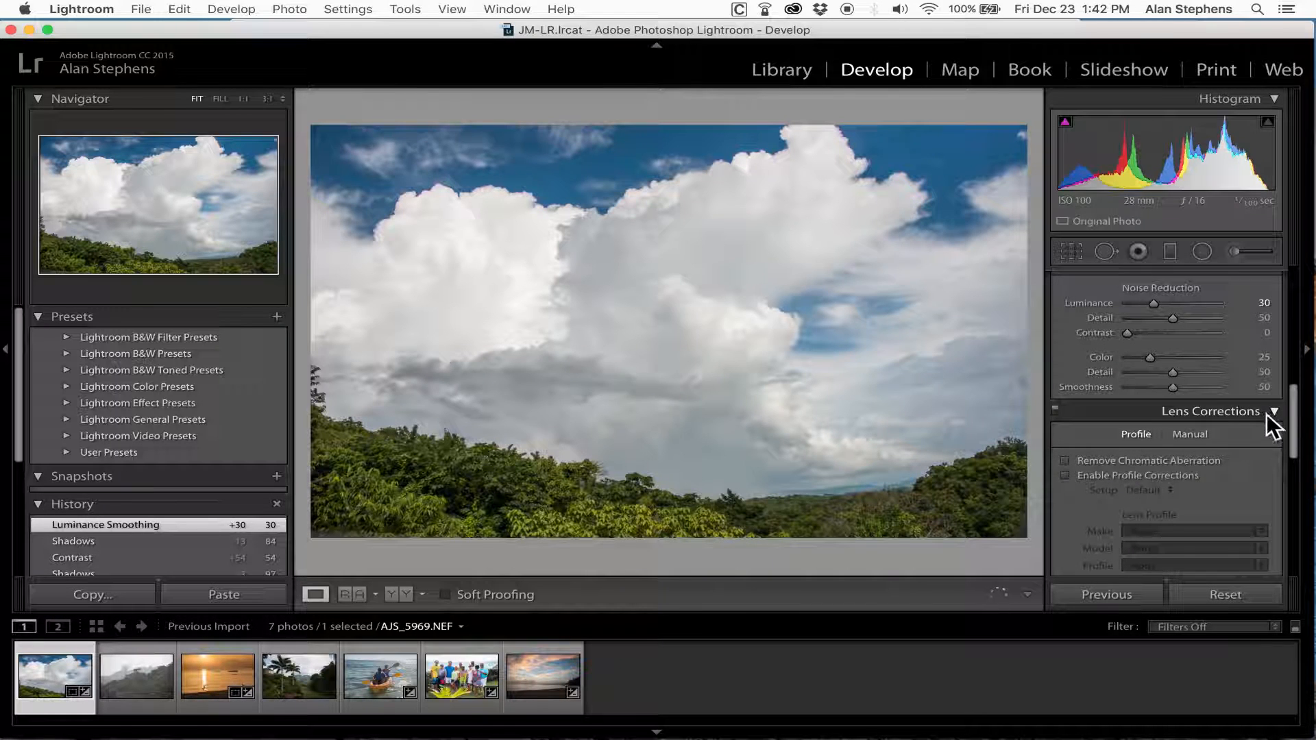
Step: Adjust the cloud photo's blues with Hue +6, Saturation +16 and Luminance -2
{"action": "left_click_drag", "start_coordinate": [1294, 432], "coordinate": [1299, 364]}
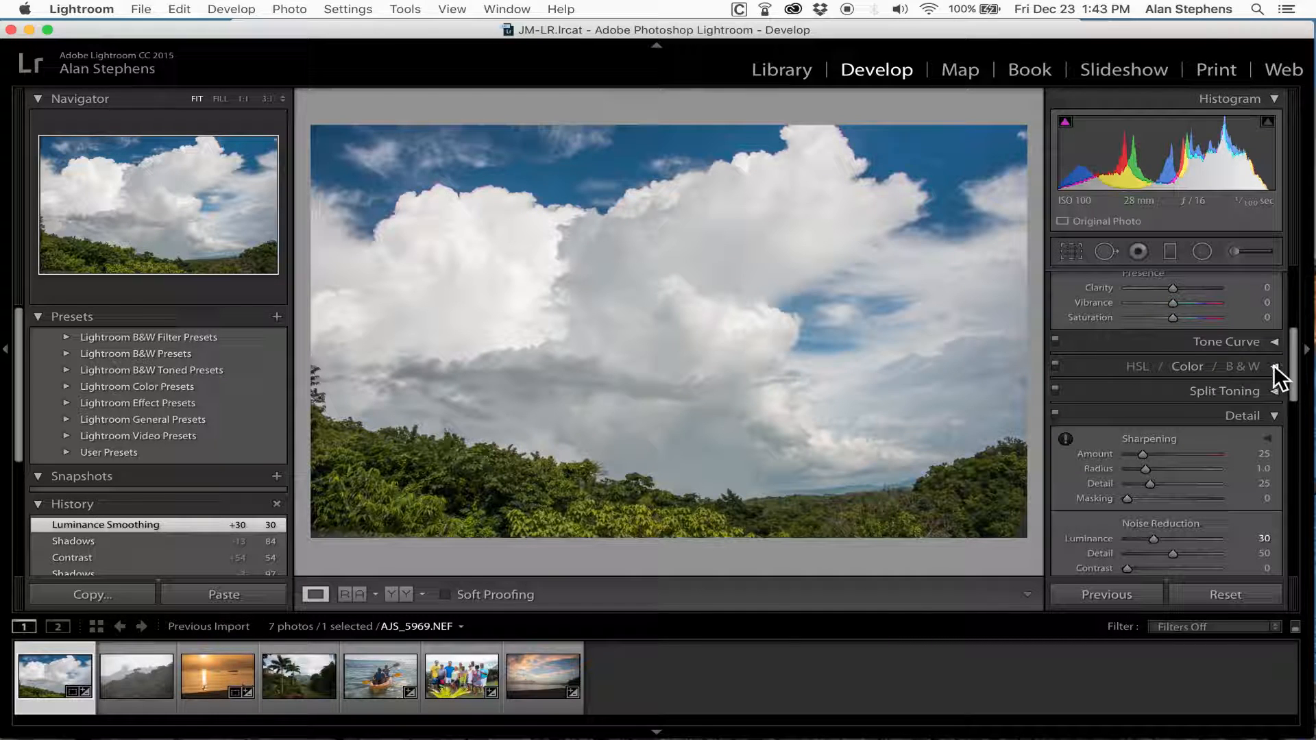
{"action": "left_click", "coordinate": [1274, 367]}
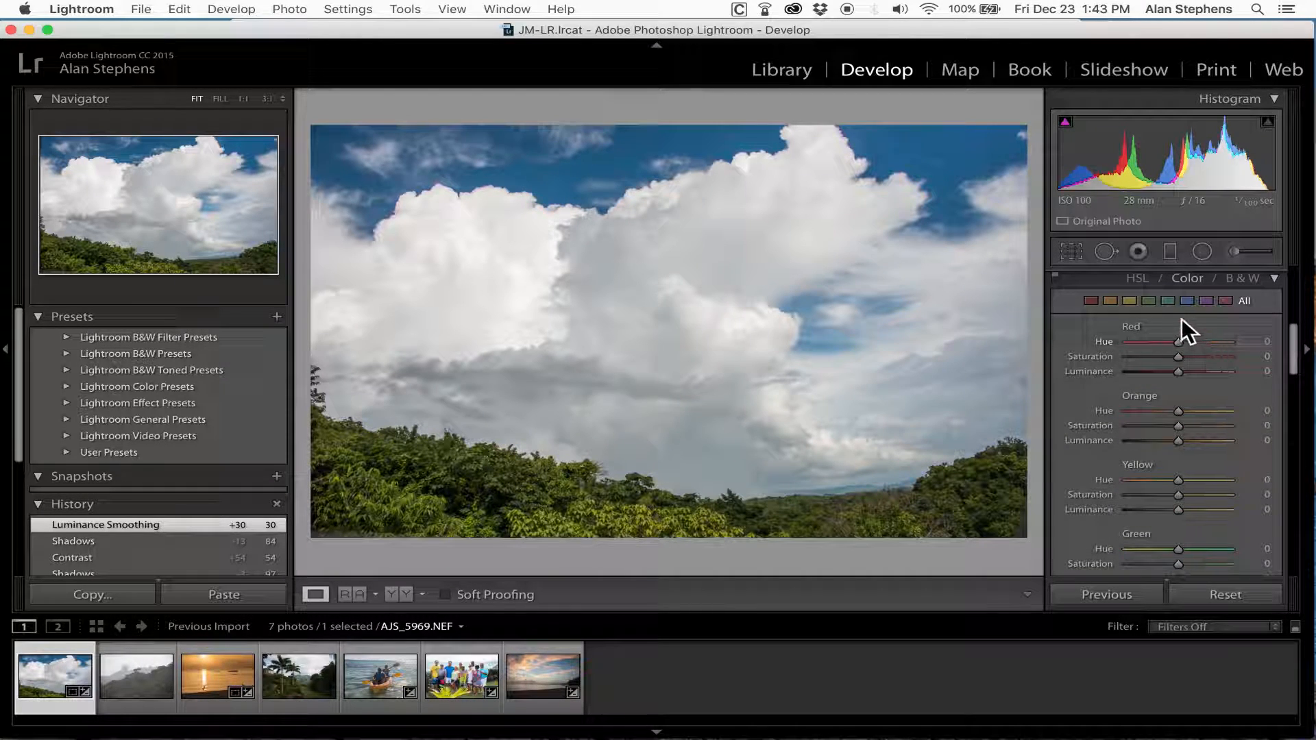
{"action": "left_click", "coordinate": [1183, 299]}
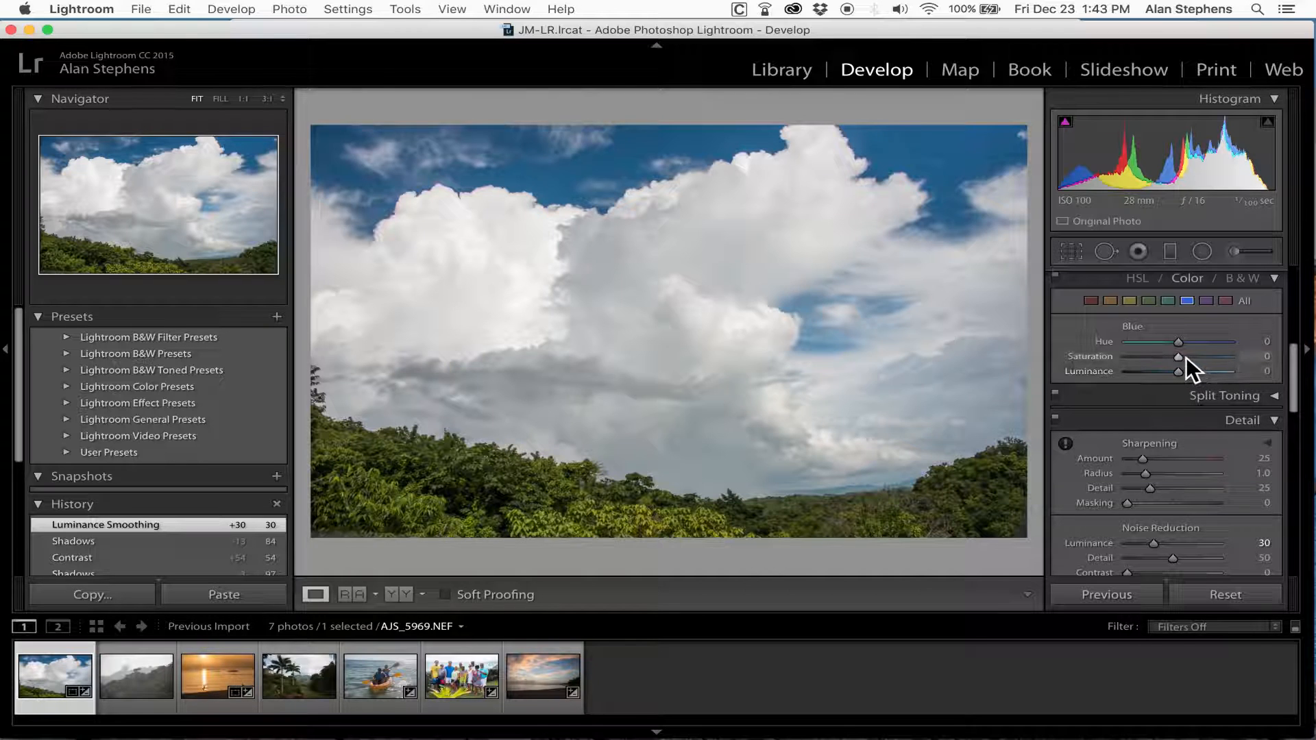
{"action": "mouse_move", "coordinate": [1179, 357]}
{"action": "left_mouse_down"}
{"action": "mouse_move", "coordinate": [1211, 356]}
{"action": "mouse_move", "coordinate": [1128, 353]}
{"action": "mouse_move", "coordinate": [1180, 357]}
{"action": "left_mouse_up"}
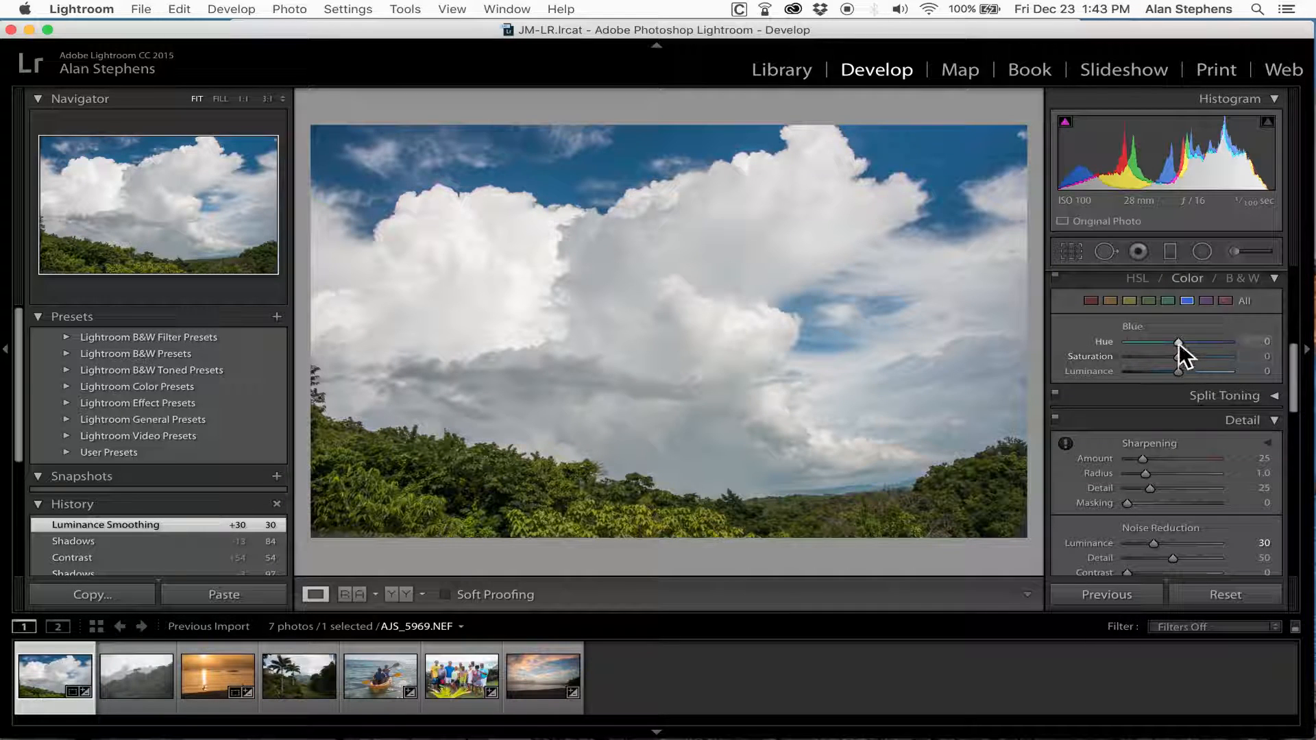
{"action": "mouse_move", "coordinate": [1179, 340]}
{"action": "left_mouse_down"}
{"action": "mouse_move", "coordinate": [1164, 340]}
{"action": "mouse_move", "coordinate": [1183, 342]}
{"action": "left_mouse_up"}
{"action": "left_click_drag", "start_coordinate": [1181, 341], "coordinate": [1182, 343]}
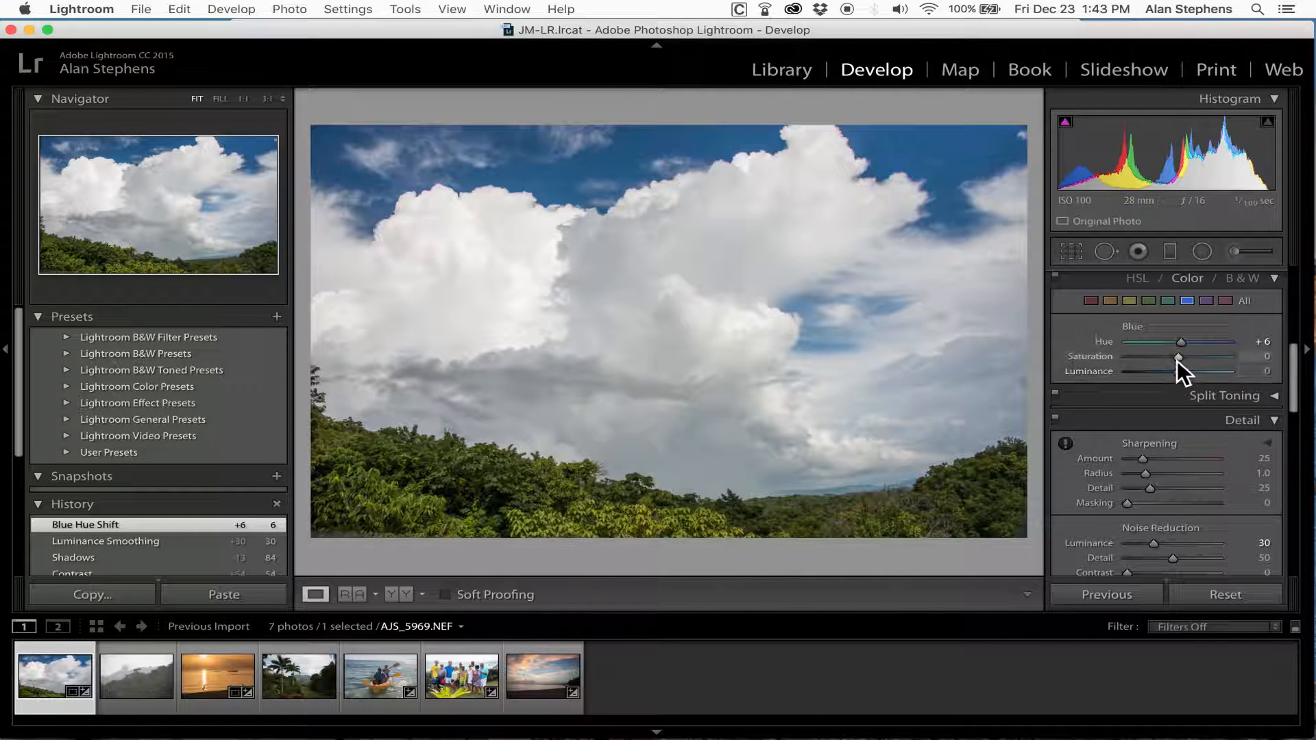
{"action": "mouse_move", "coordinate": [1178, 353]}
{"action": "left_mouse_down"}
{"action": "mouse_move", "coordinate": [1205, 355]}
{"action": "mouse_move", "coordinate": [1137, 372]}
{"action": "mouse_move", "coordinate": [1197, 374]}
{"action": "mouse_move", "coordinate": [1145, 374]}
{"action": "mouse_move", "coordinate": [1177, 376]}
{"action": "left_mouse_up"}
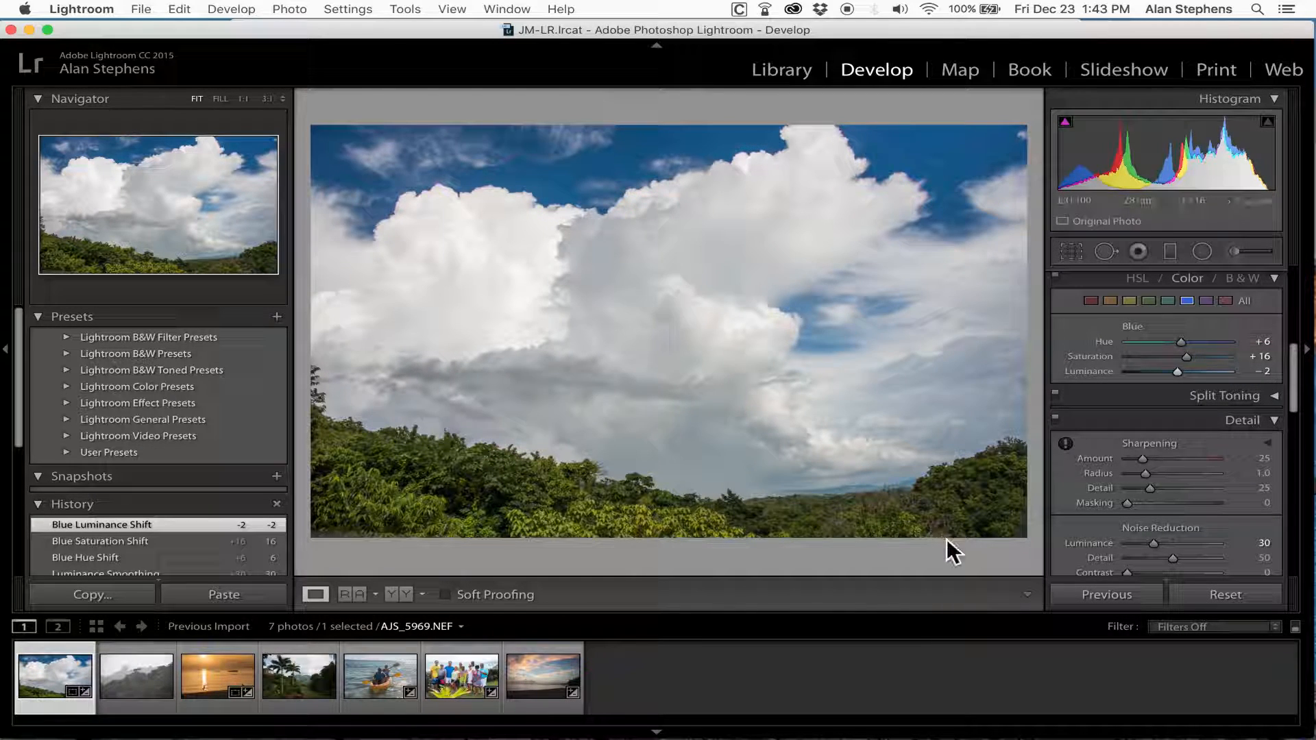
Step: Open the misty hillside photo and enable its profile corrections, with Remove Chromatic Aberration switched off for comparison
{"action": "left_click", "coordinate": [131, 692]}
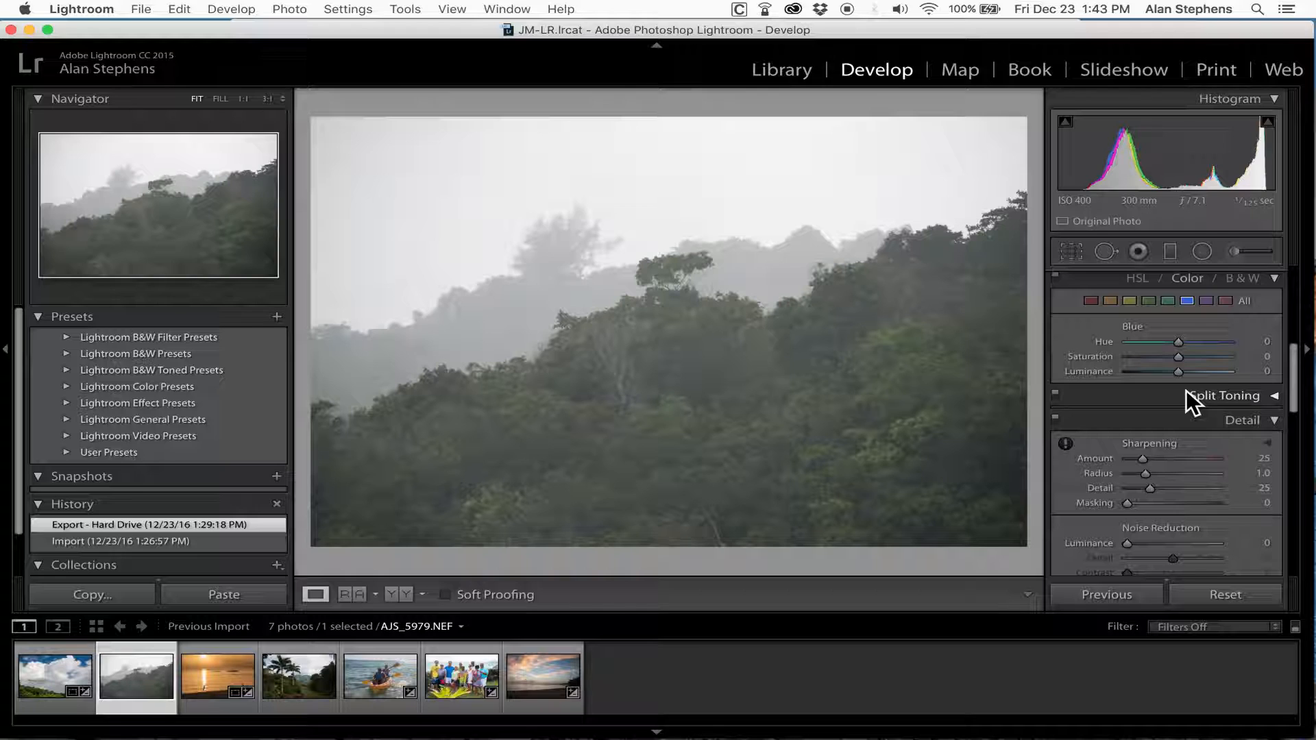
{"action": "left_click_drag", "start_coordinate": [1295, 396], "coordinate": [1292, 469]}
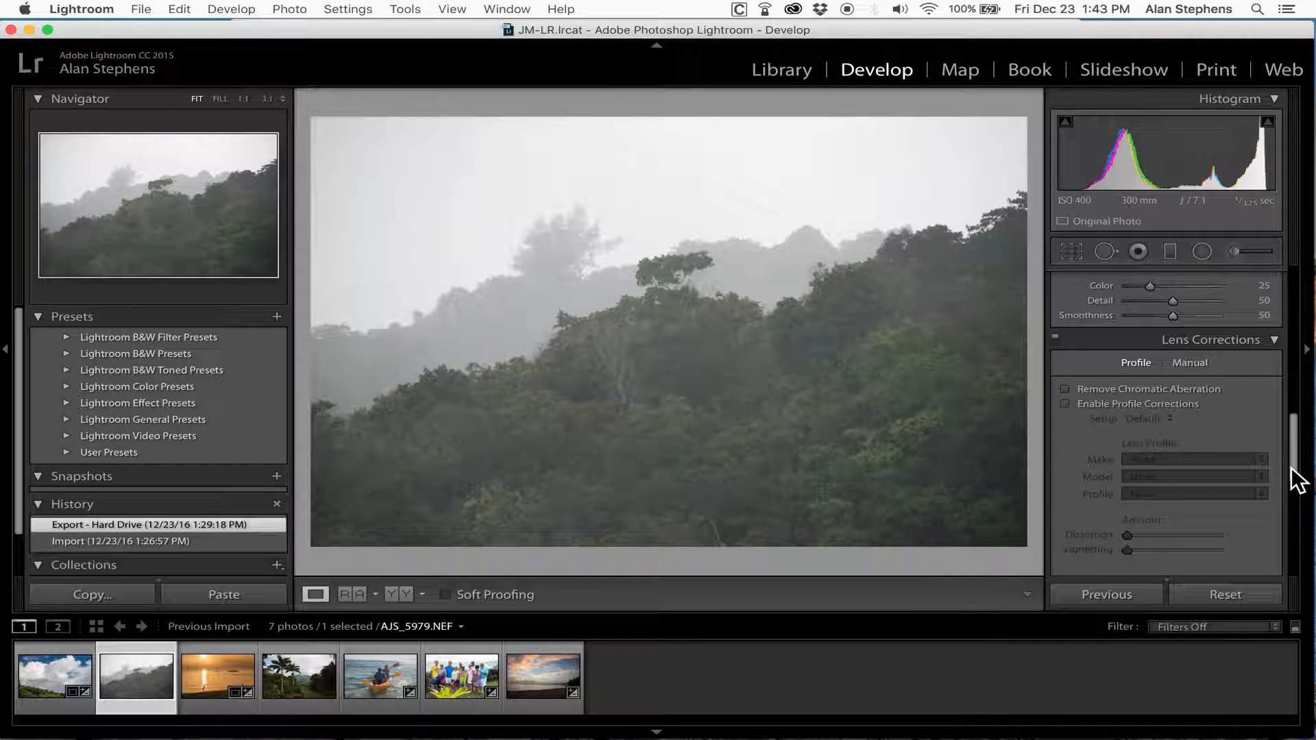
{"action": "left_click", "coordinate": [1064, 403]}
{"action": "left_click", "coordinate": [1066, 388]}
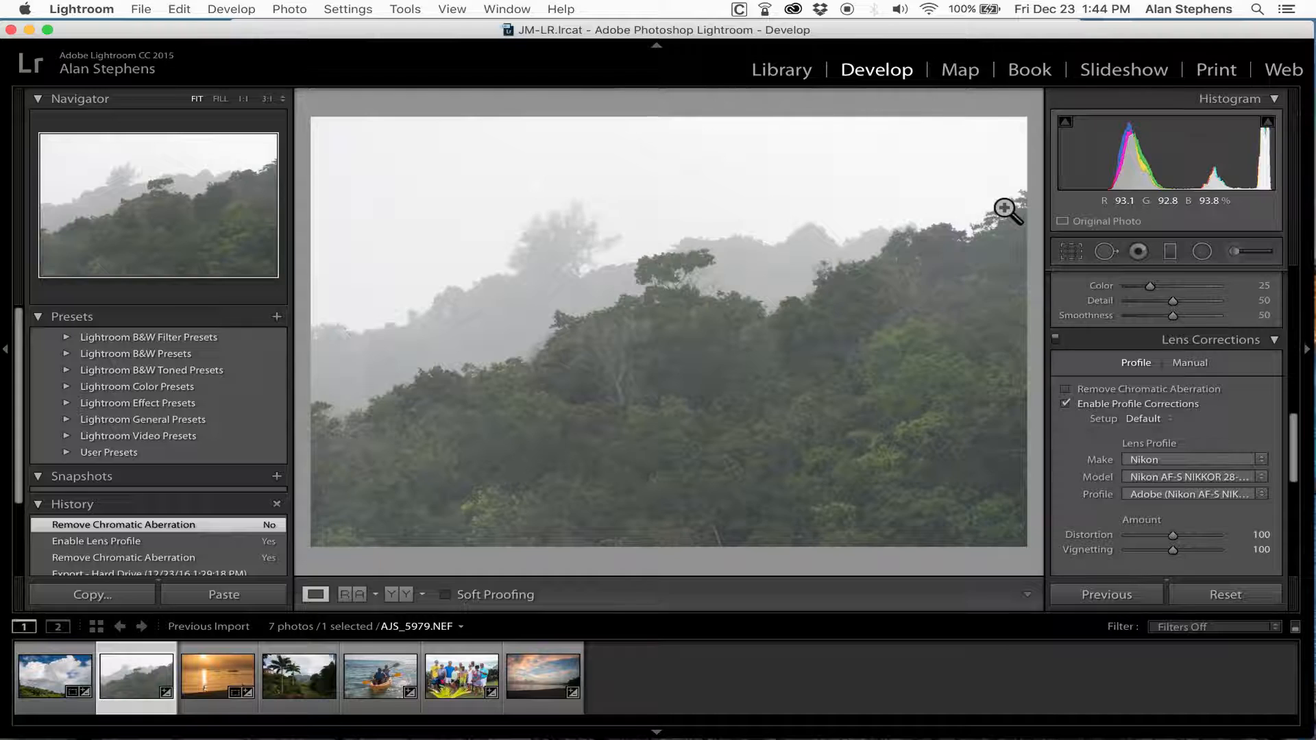
Step: Zoom to 1:1 on the treetops near the misty photo's right edge and enable Remove Chromatic Aberration
{"action": "left_click", "coordinate": [1002, 211]}
{"action": "left_click_drag", "start_coordinate": [1008, 211], "coordinate": [793, 273]}
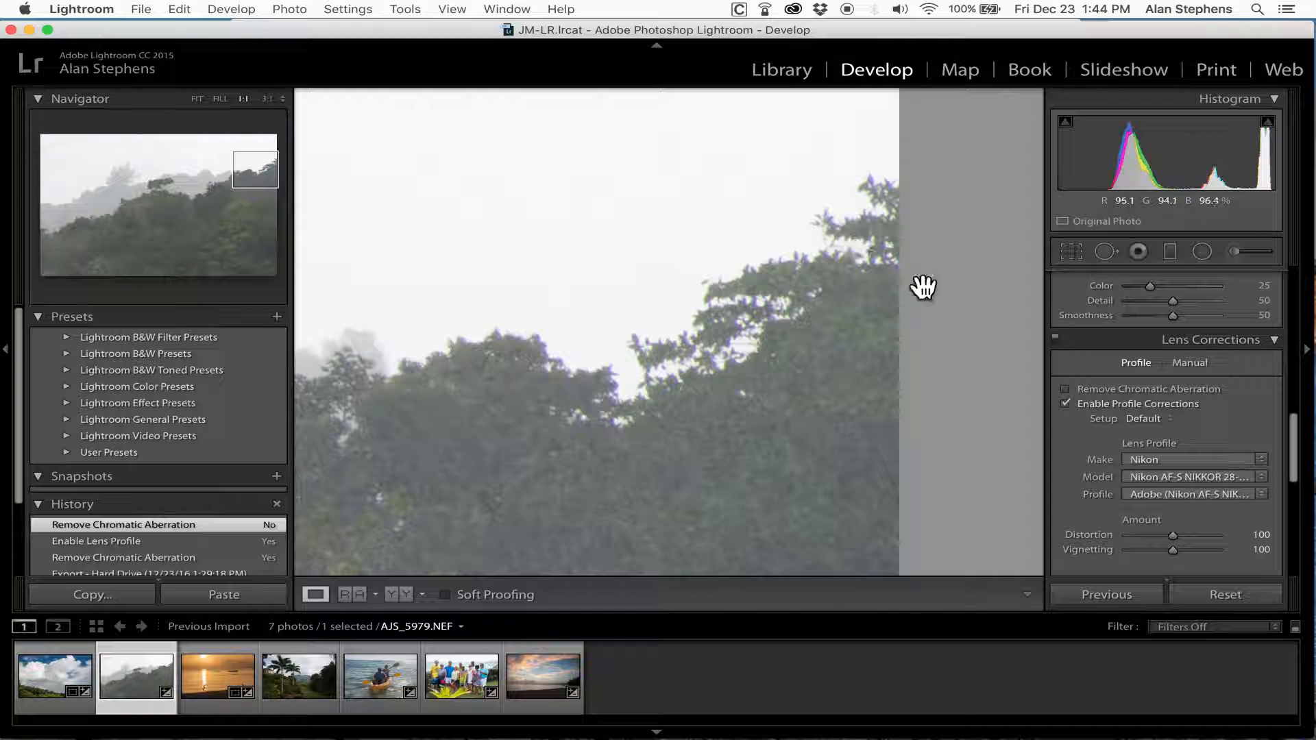
{"action": "left_click", "coordinate": [1065, 388]}
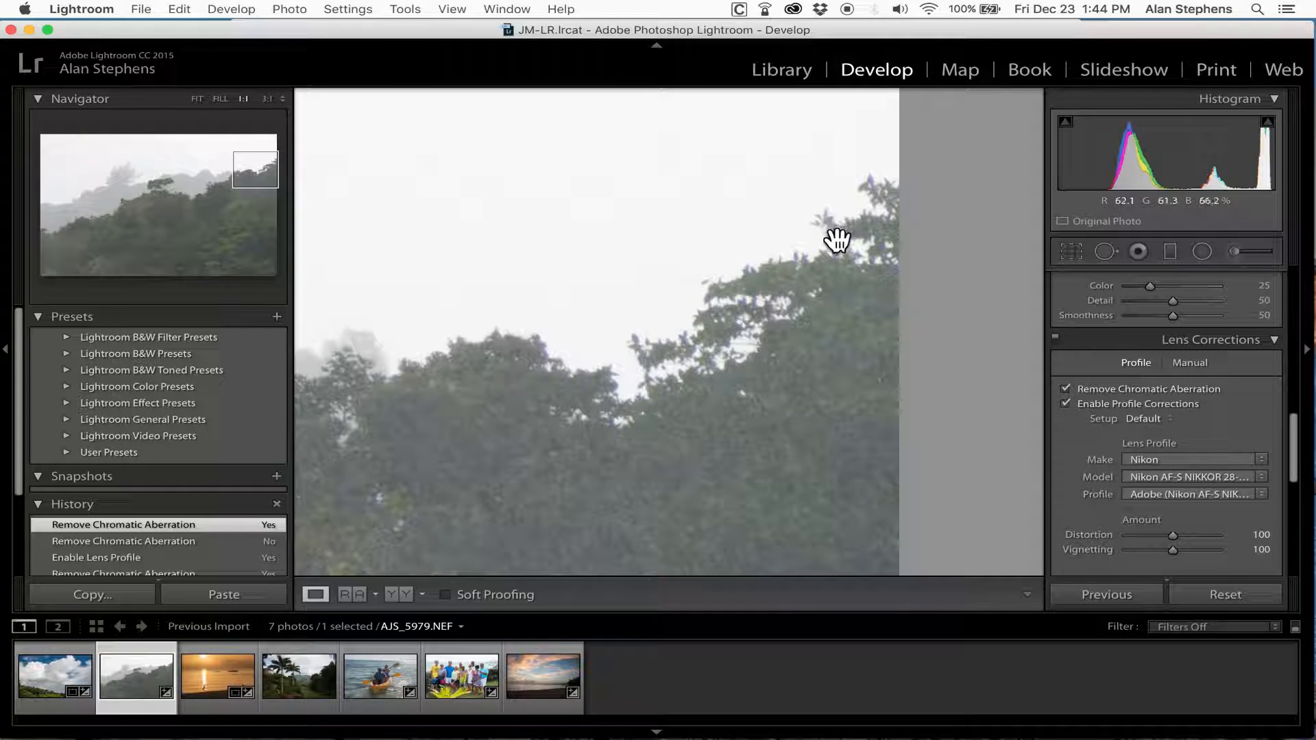
Step: Return to the full view and compare the misty hillside photo with profile corrections off and on
{"action": "left_click", "coordinate": [754, 420]}
{"action": "left_click", "coordinate": [1065, 404]}
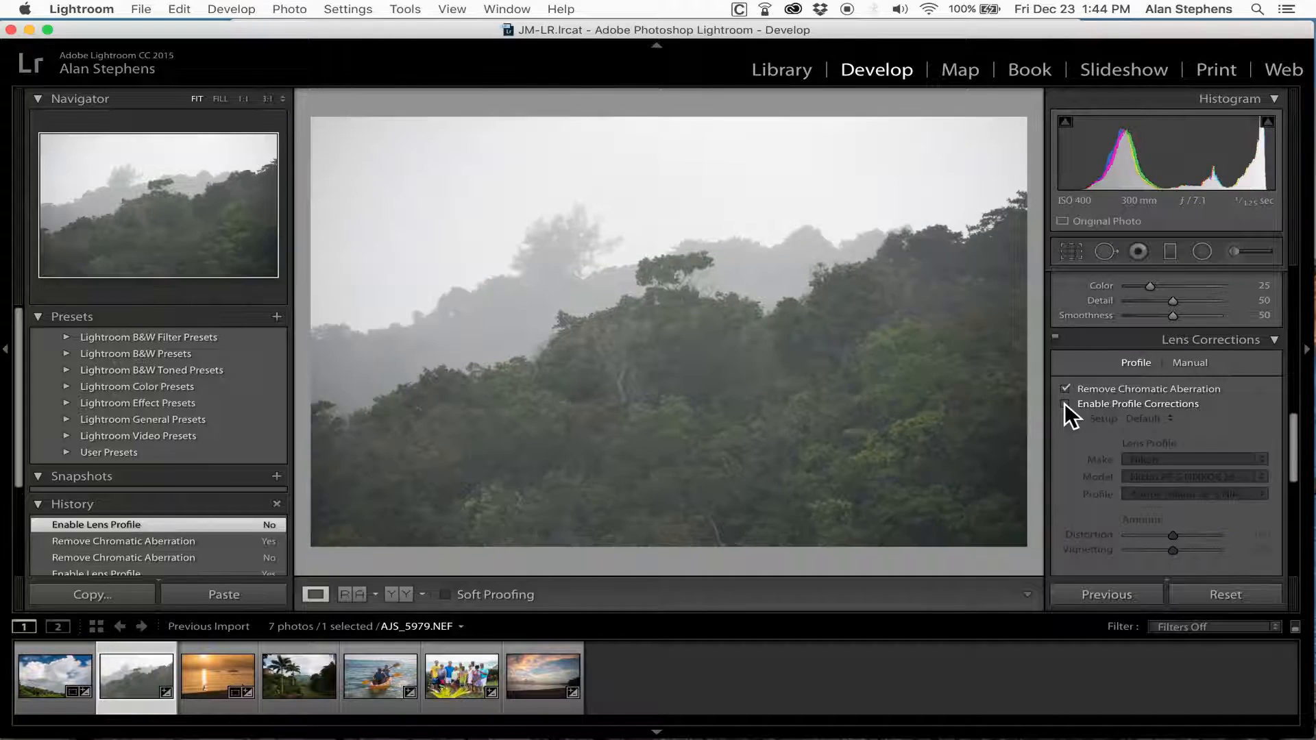
{"action": "left_click", "coordinate": [1065, 403]}
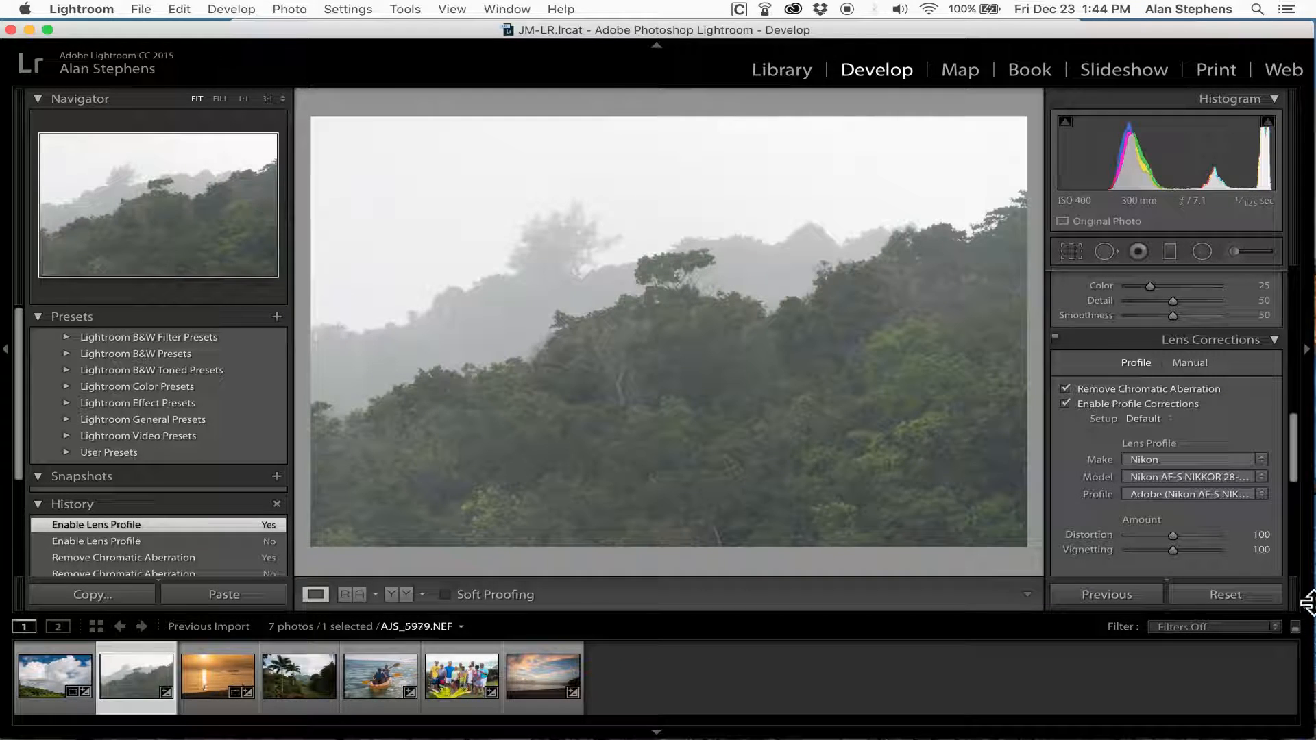
Step: Set the misty hillside photo's Highlights to -50, Shadows to +34 and Contrast to +43
{"action": "left_click_drag", "start_coordinate": [1296, 446], "coordinate": [1295, 281]}
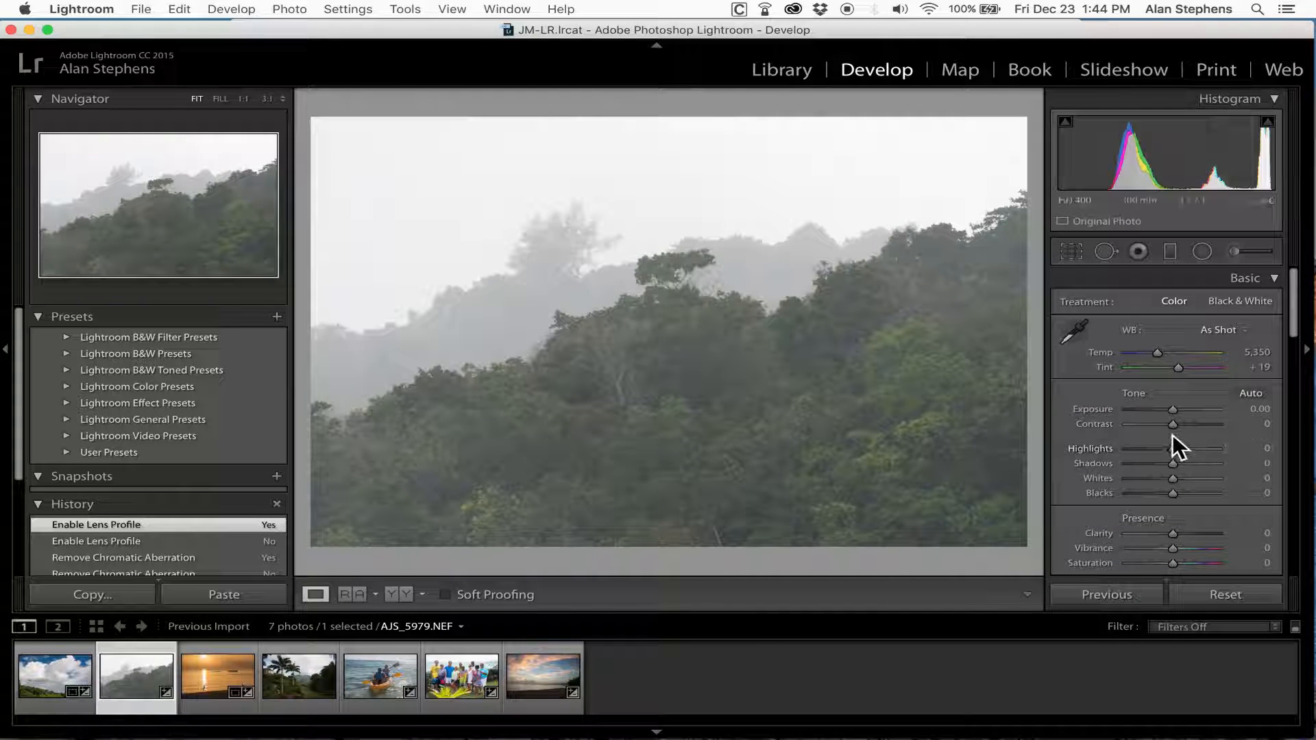
{"action": "left_click_drag", "start_coordinate": [1174, 450], "coordinate": [1195, 424]}
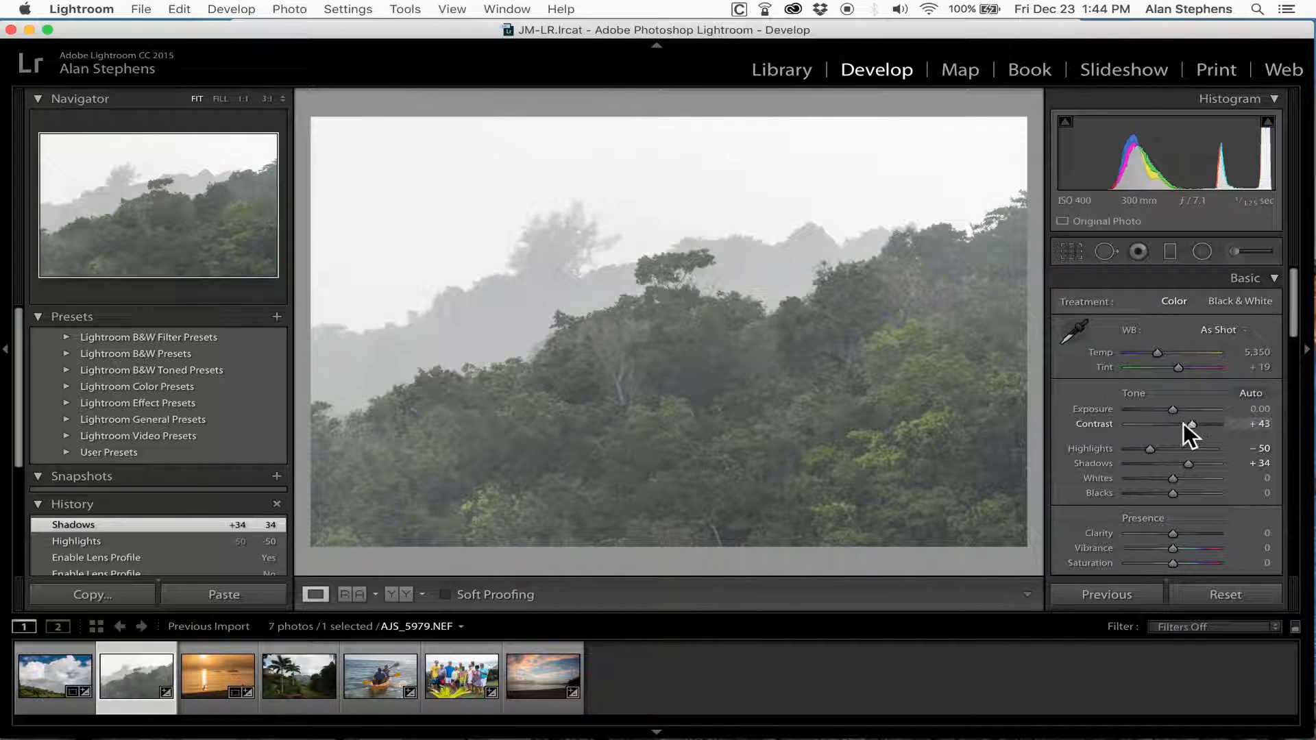
Step: Copy the misty hillside photo's develop settings and paste them onto the palm garden photo
{"action": "left_click", "coordinate": [92, 595]}
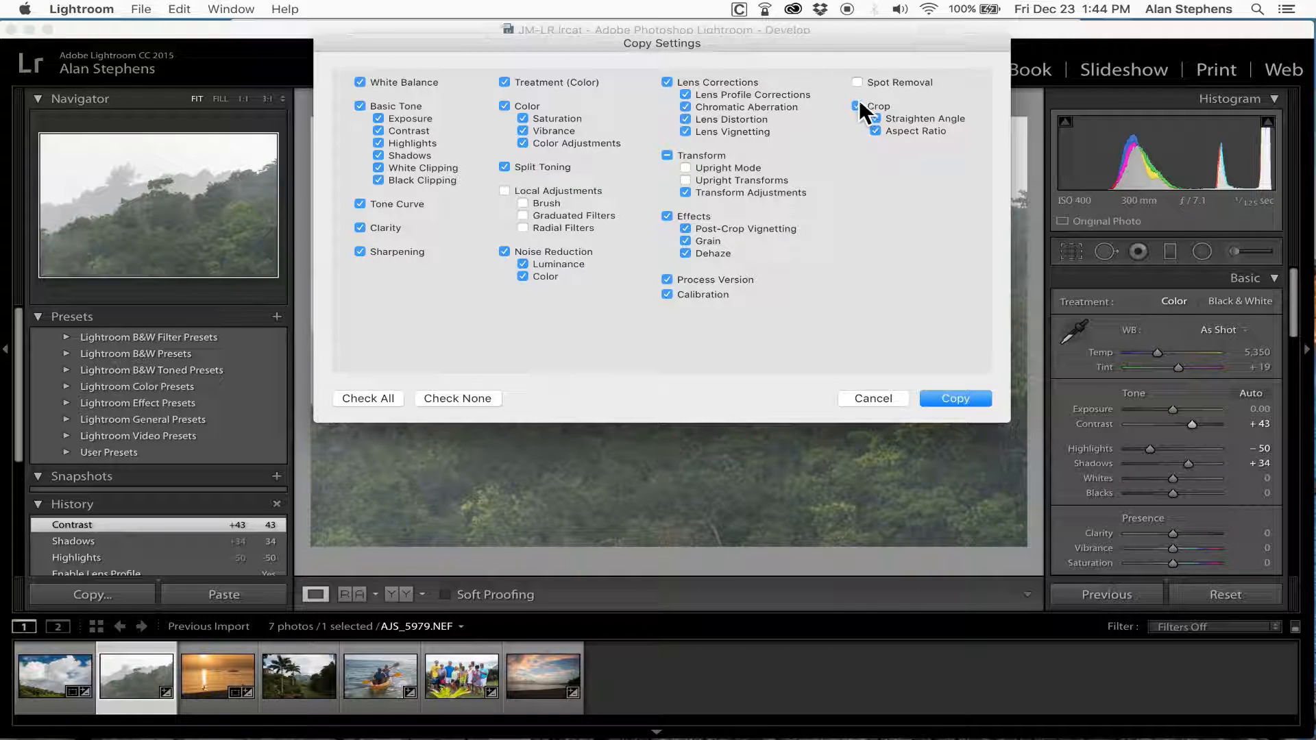
{"action": "left_click", "coordinate": [963, 398]}
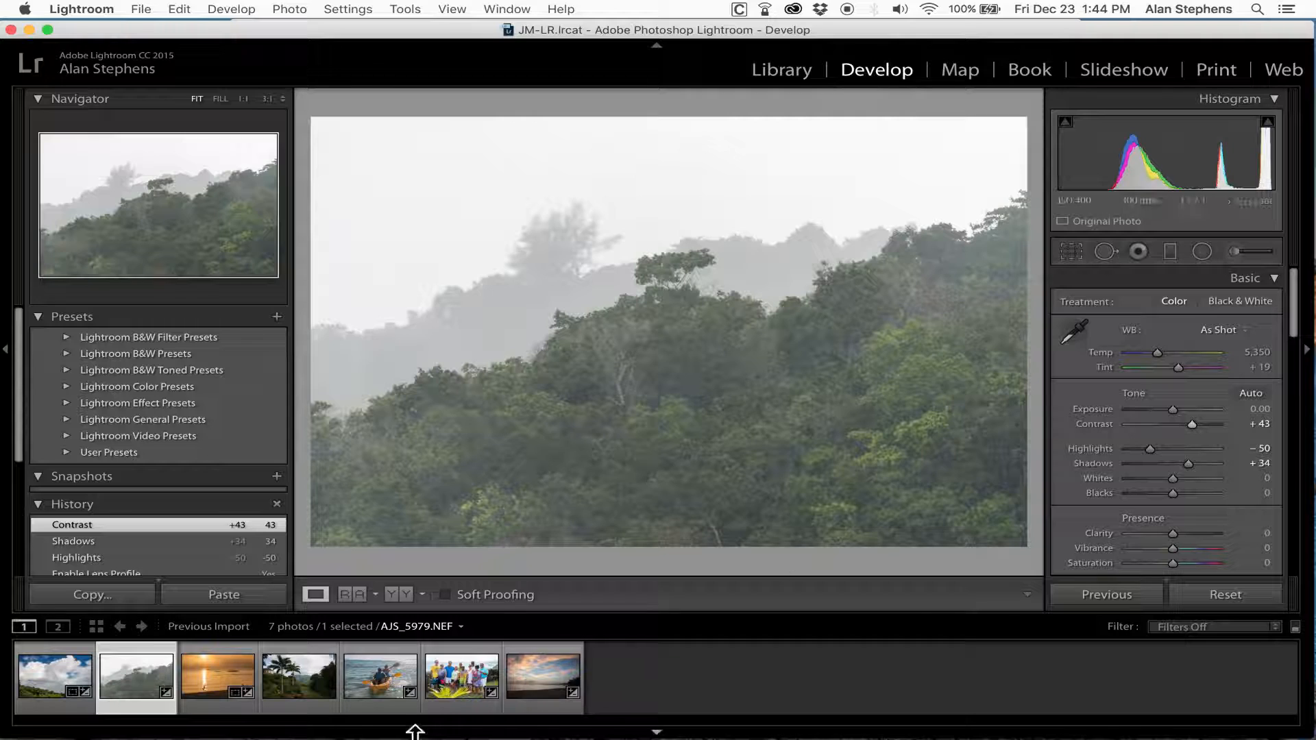
{"action": "left_click", "coordinate": [292, 686]}
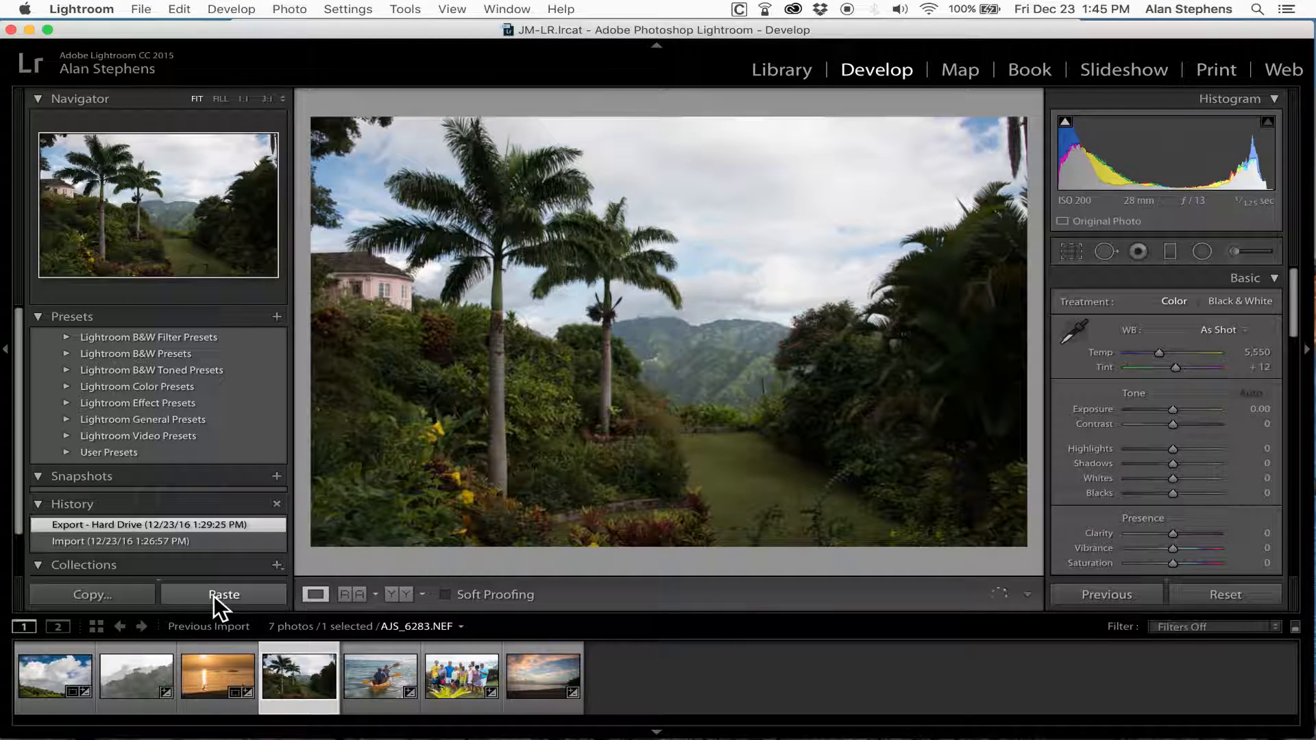
{"action": "left_click", "coordinate": [212, 595]}
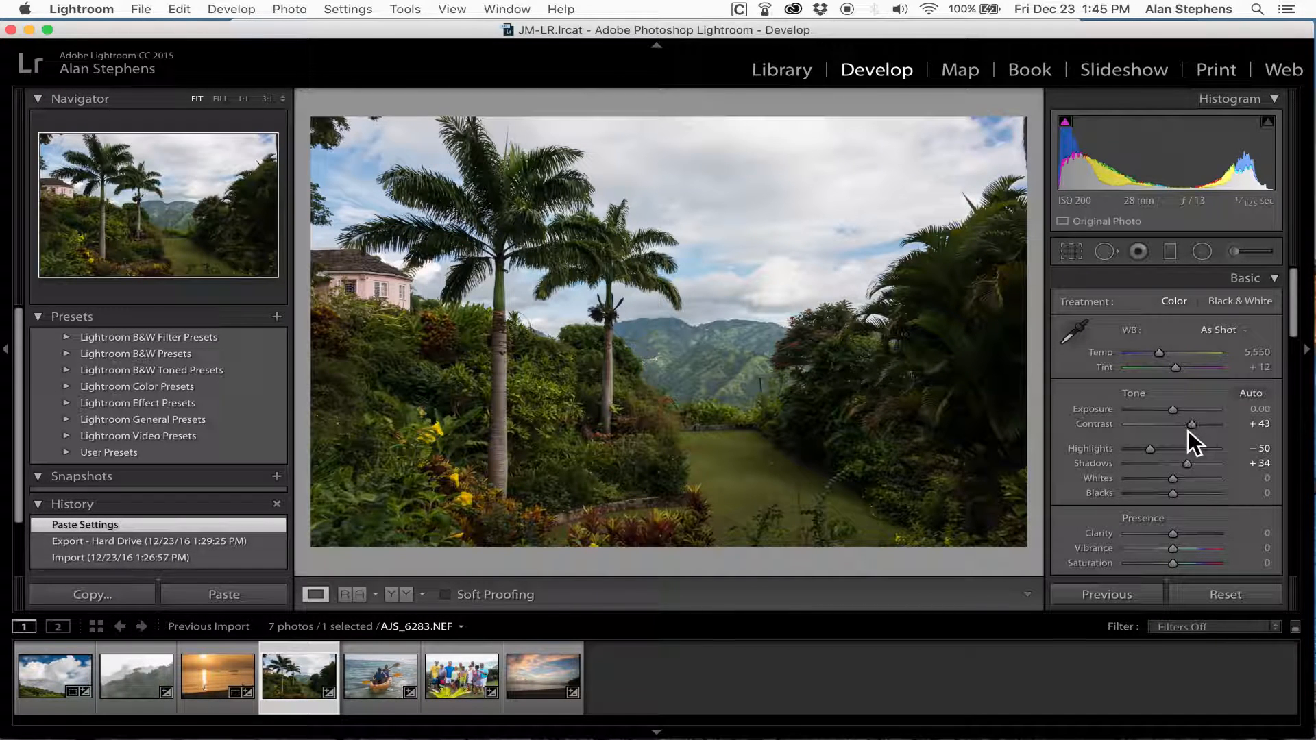
Step: Set the palm garden photo's Highlights to -64 and Shadows to +62
{"action": "left_click_drag", "start_coordinate": [1150, 447], "coordinate": [1195, 461]}
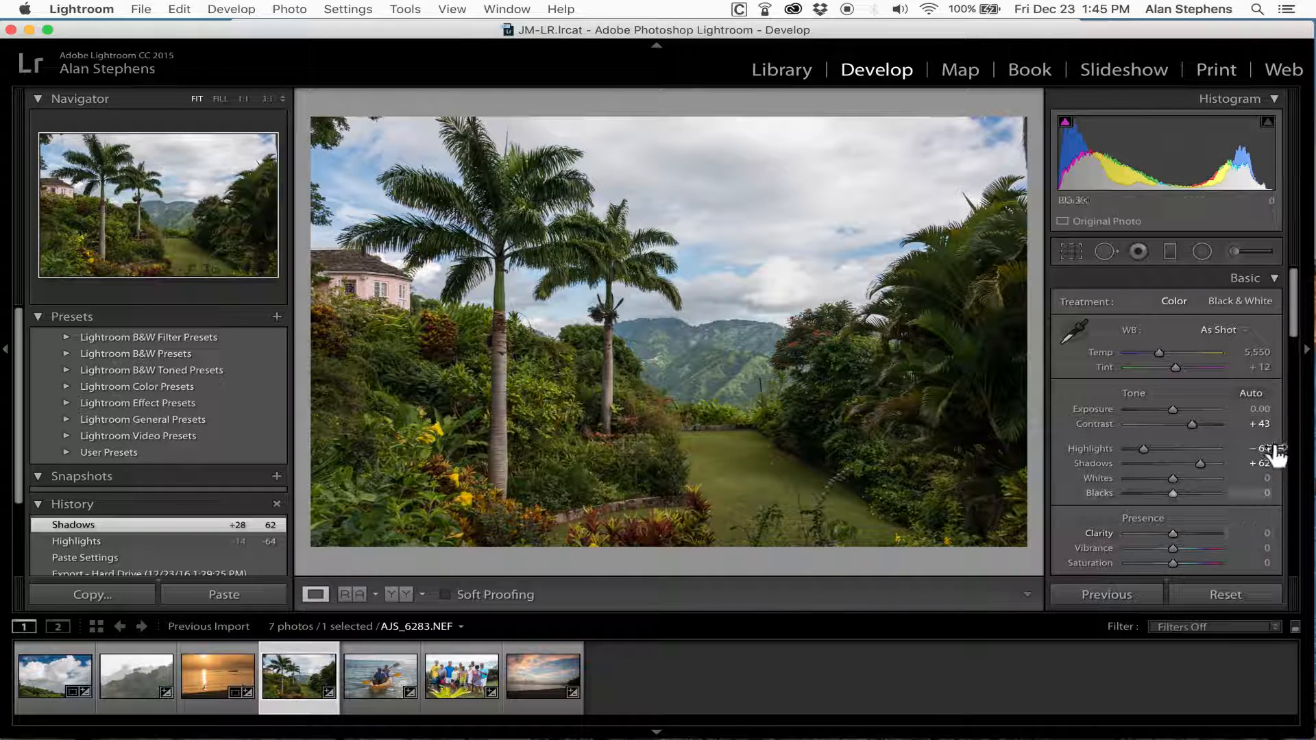
{"action": "left_click_drag", "start_coordinate": [1295, 332], "coordinate": [1298, 384]}
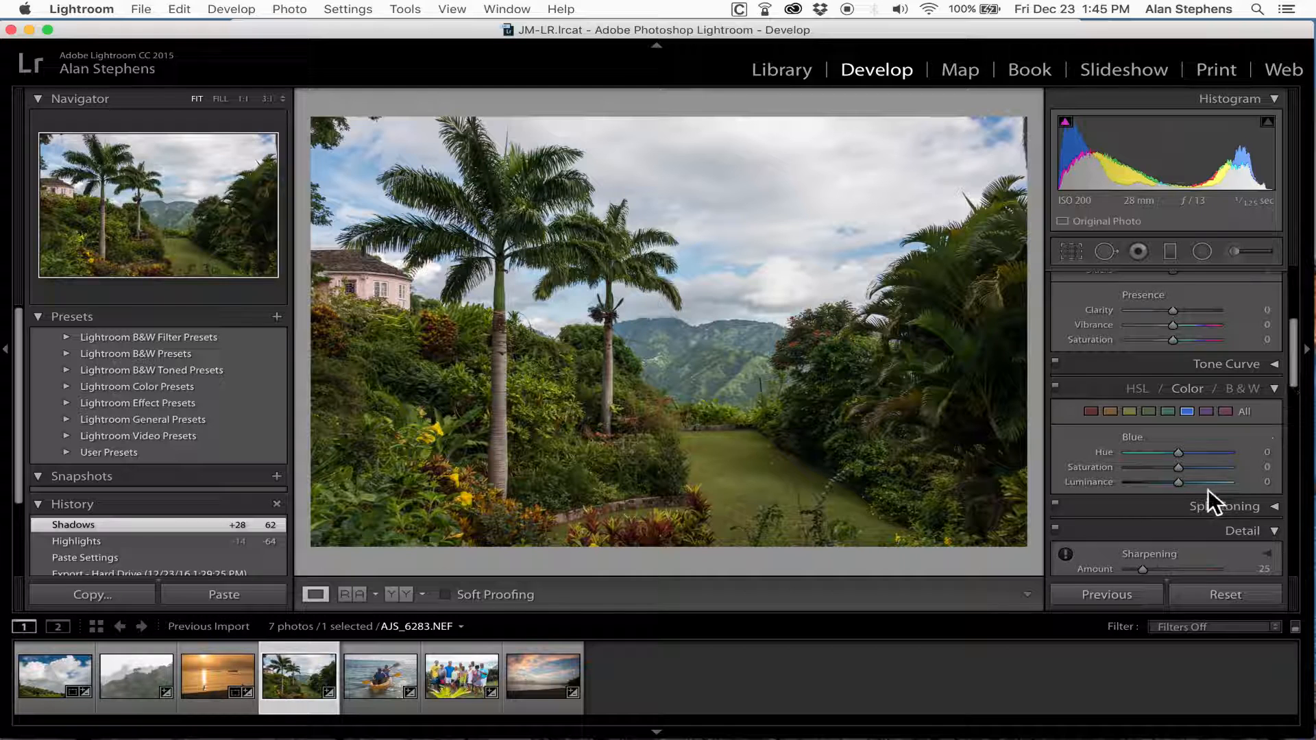
Step: Set the palm garden photo's blue Hue to +7, blue Saturation to +45 and blue Luminance to -23
{"action": "left_click", "coordinate": [1186, 410]}
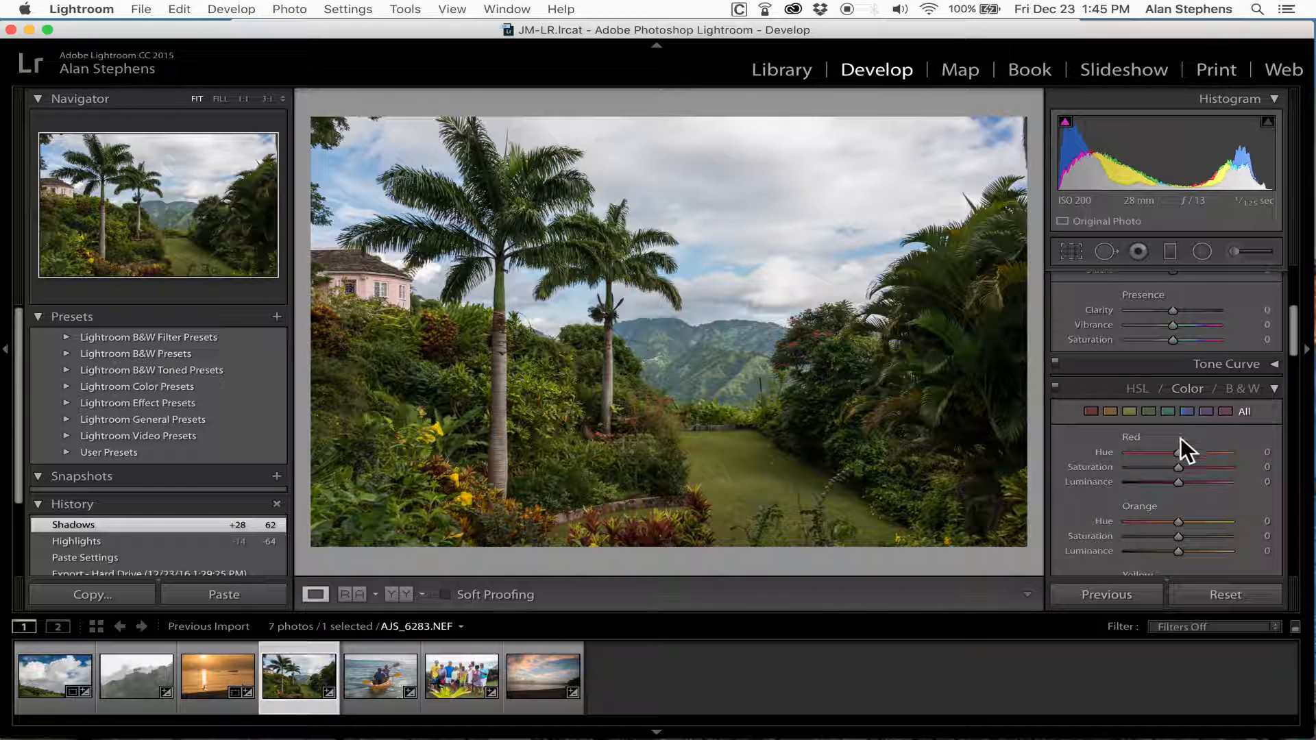
{"action": "left_click", "coordinate": [1186, 410]}
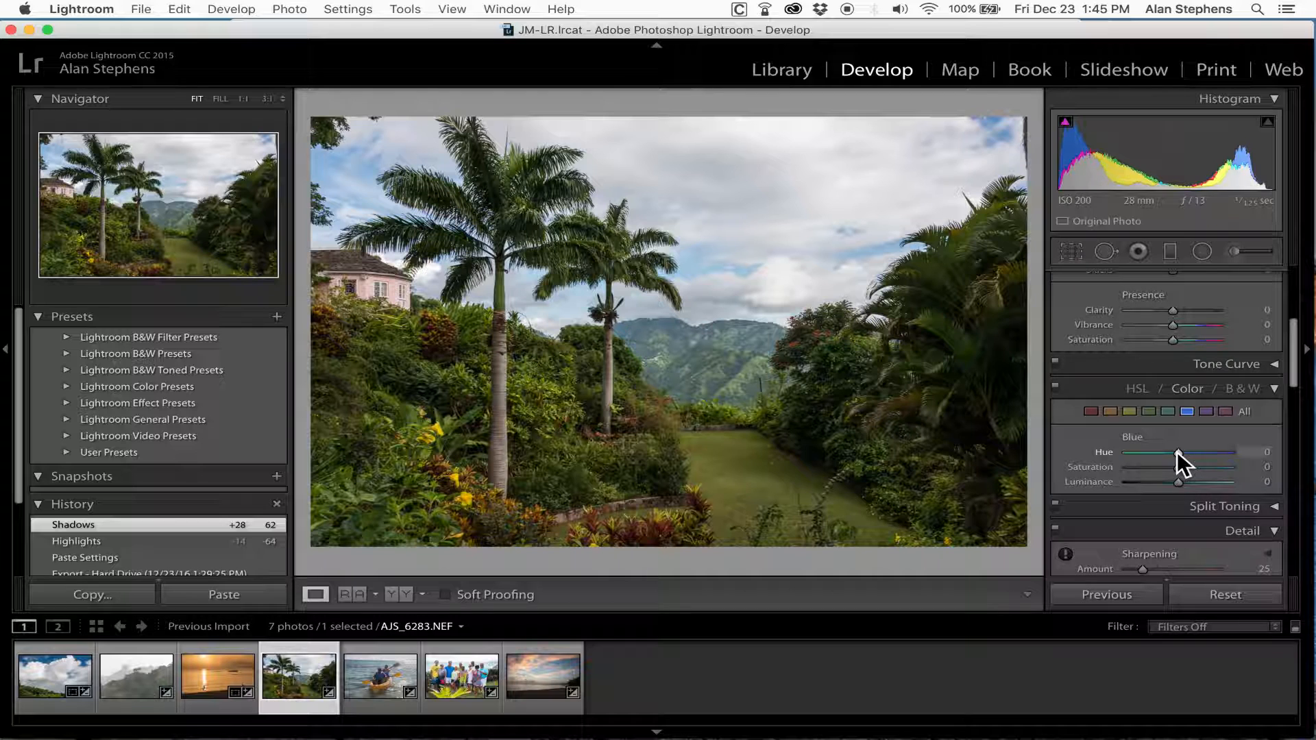
{"action": "left_click_drag", "start_coordinate": [1176, 453], "coordinate": [1166, 480]}
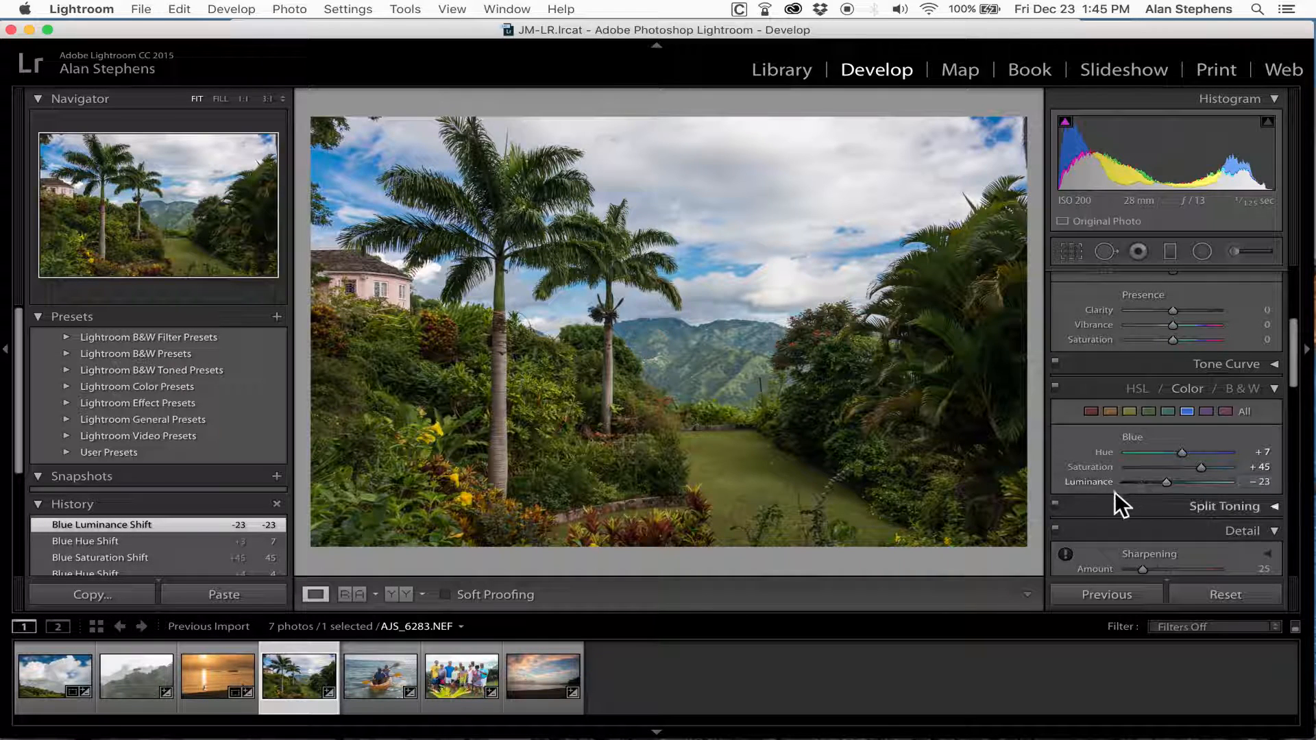
Step: Shift the palm garden photo's red Hue to -4
{"action": "left_click", "coordinate": [1109, 411]}
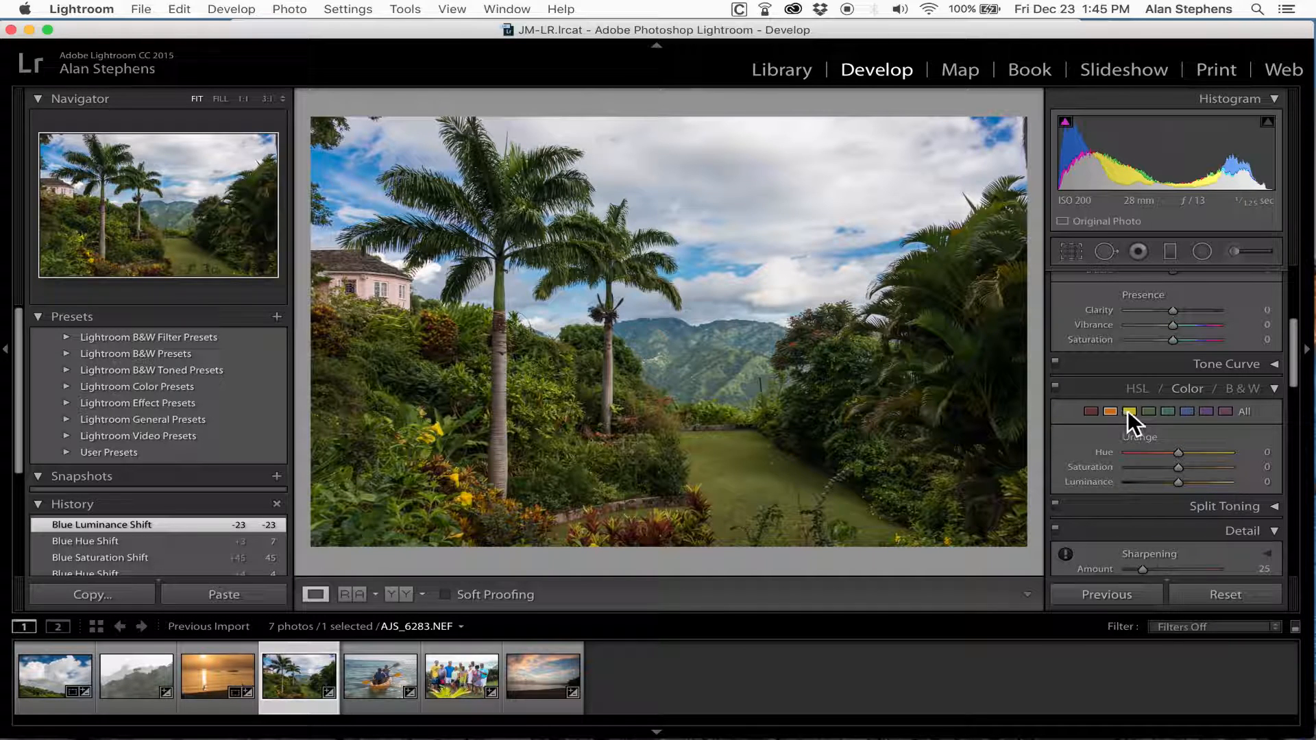
{"action": "left_click", "coordinate": [1109, 412]}
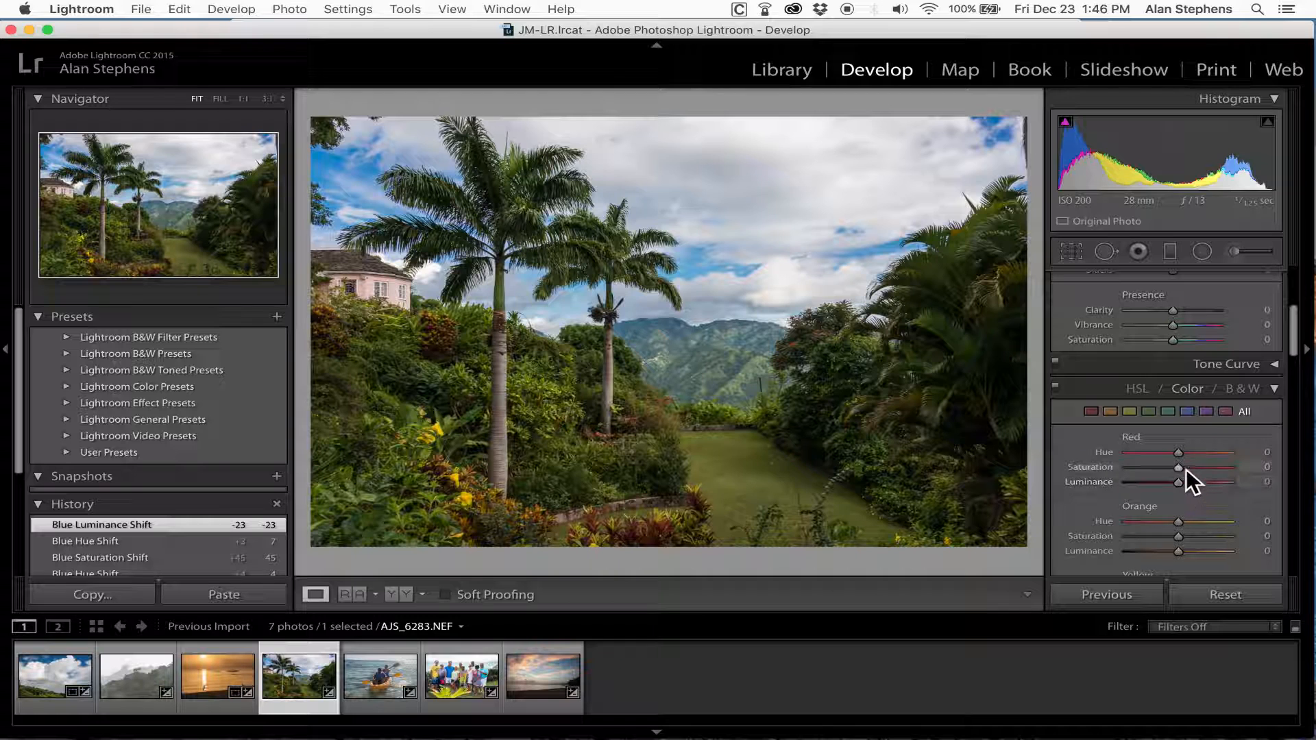
{"action": "mouse_move", "coordinate": [1179, 452]}
{"action": "left_mouse_down"}
{"action": "mouse_move", "coordinate": [1211, 451]}
{"action": "mouse_move", "coordinate": [1142, 452]}
{"action": "mouse_move", "coordinate": [1175, 454]}
{"action": "left_mouse_up"}
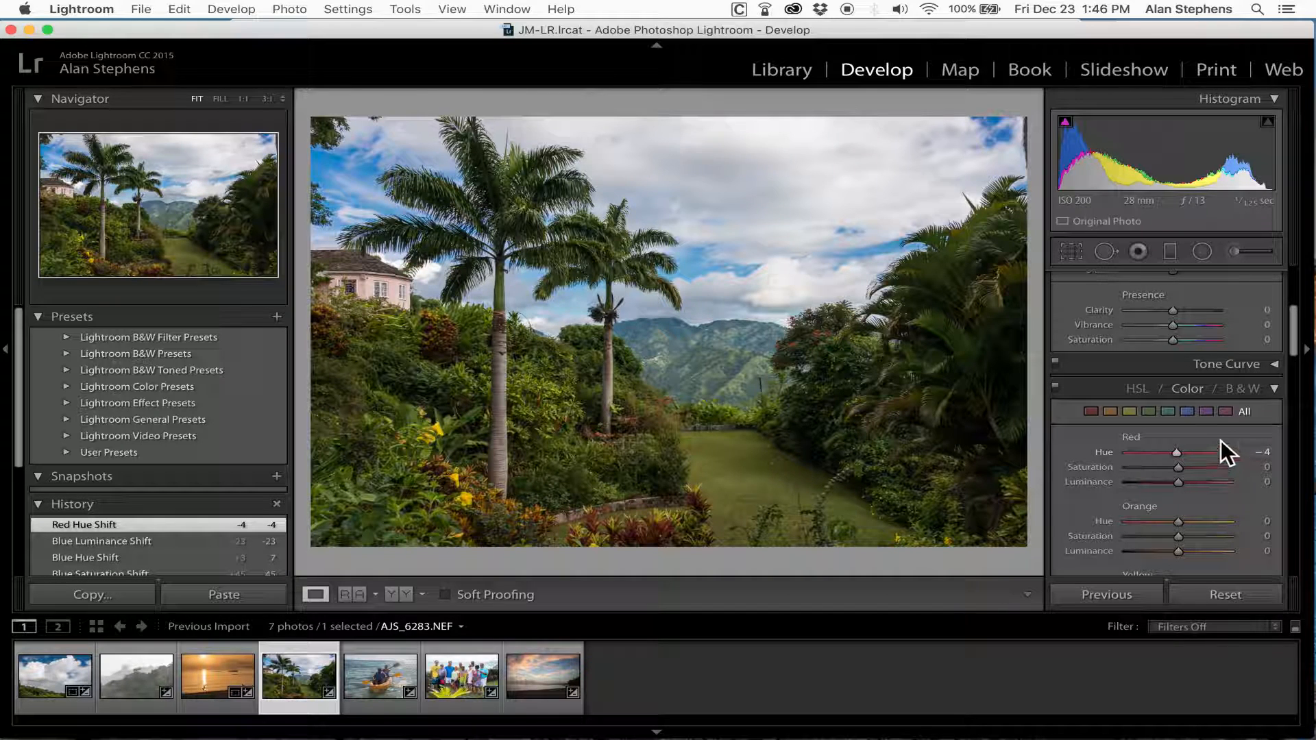
Step: Raise the palm garden photo's green Saturation to +21, keeping the magenta and green Hue at 0
{"action": "left_click", "coordinate": [1225, 412]}
{"action": "mouse_move", "coordinate": [1179, 454]}
{"action": "left_mouse_down"}
{"action": "mouse_move", "coordinate": [1103, 454]}
{"action": "mouse_move", "coordinate": [1212, 452]}
{"action": "mouse_move", "coordinate": [1150, 452]}
{"action": "mouse_move", "coordinate": [1178, 453]}
{"action": "left_mouse_up"}
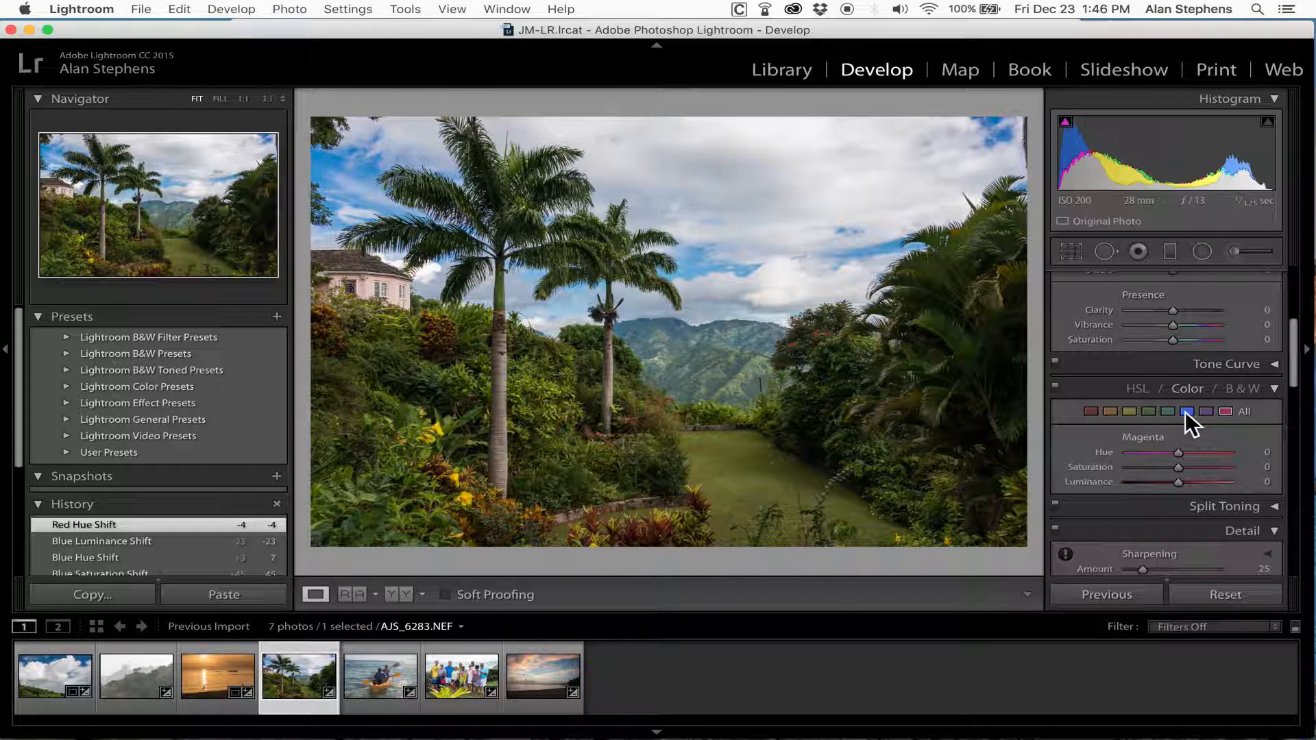
{"action": "left_click", "coordinate": [1150, 412]}
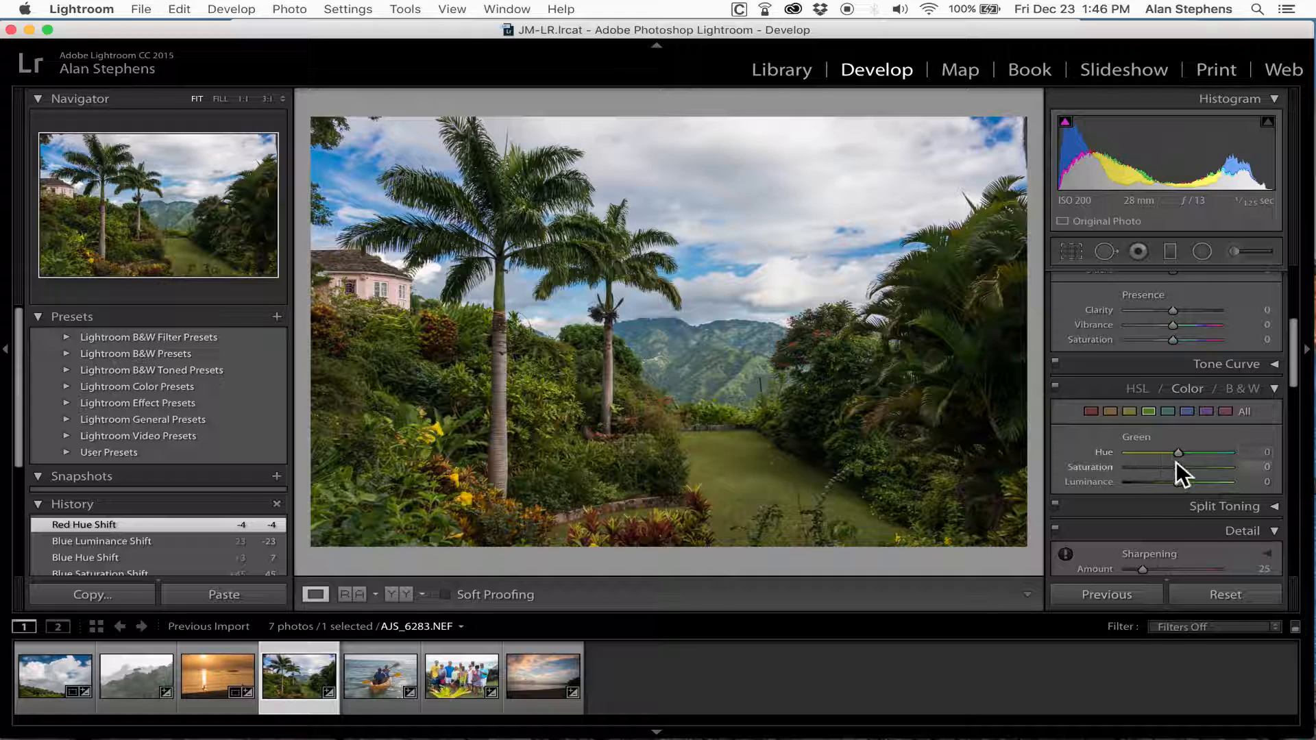
{"action": "mouse_move", "coordinate": [1178, 467]}
{"action": "left_mouse_down"}
{"action": "mouse_move", "coordinate": [1219, 469]}
{"action": "mouse_move", "coordinate": [1136, 472]}
{"action": "mouse_move", "coordinate": [1219, 470]}
{"action": "mouse_move", "coordinate": [1189, 470]}
{"action": "left_mouse_up"}
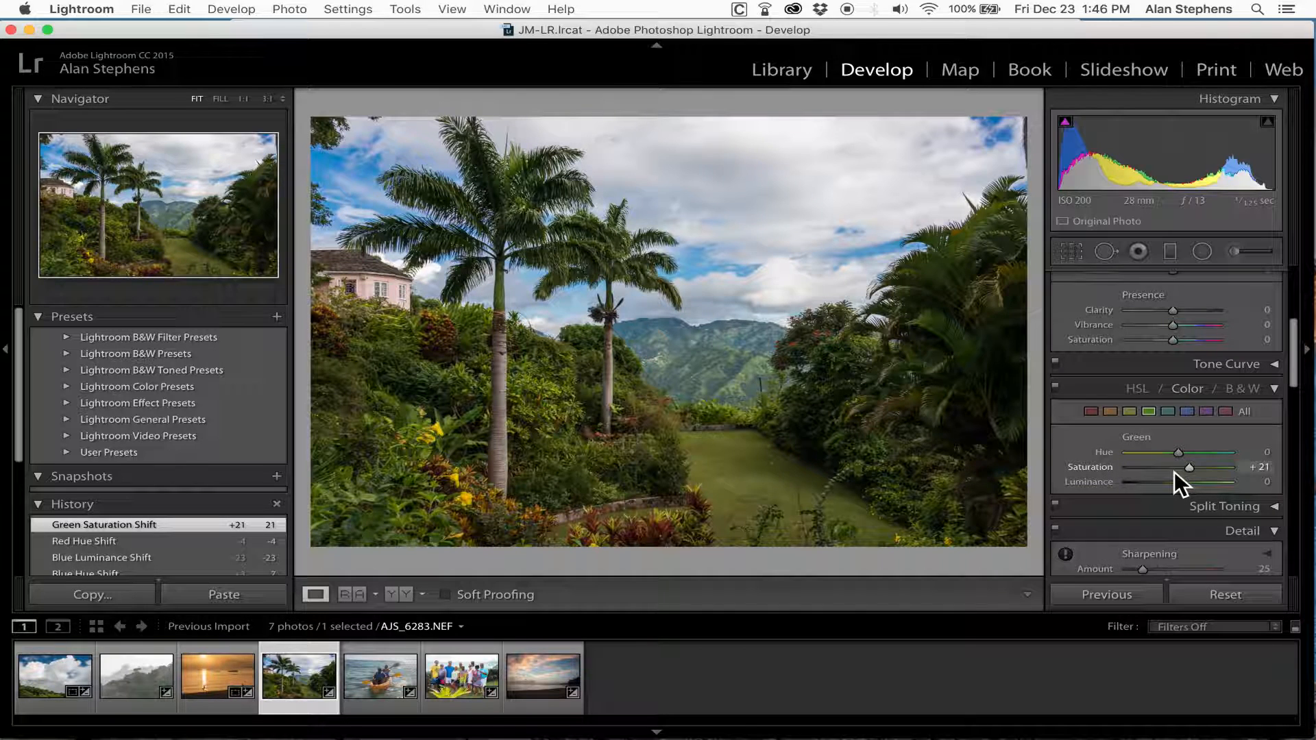
{"action": "mouse_move", "coordinate": [1179, 453]}
{"action": "left_mouse_down"}
{"action": "mouse_move", "coordinate": [1155, 450]}
{"action": "mouse_move", "coordinate": [1192, 453]}
{"action": "mouse_move", "coordinate": [1175, 456]}
{"action": "left_mouse_up"}
{"action": "scroll", "coordinate": [1299, 384], "scroll_direction": "down", "scroll_amount": 2}
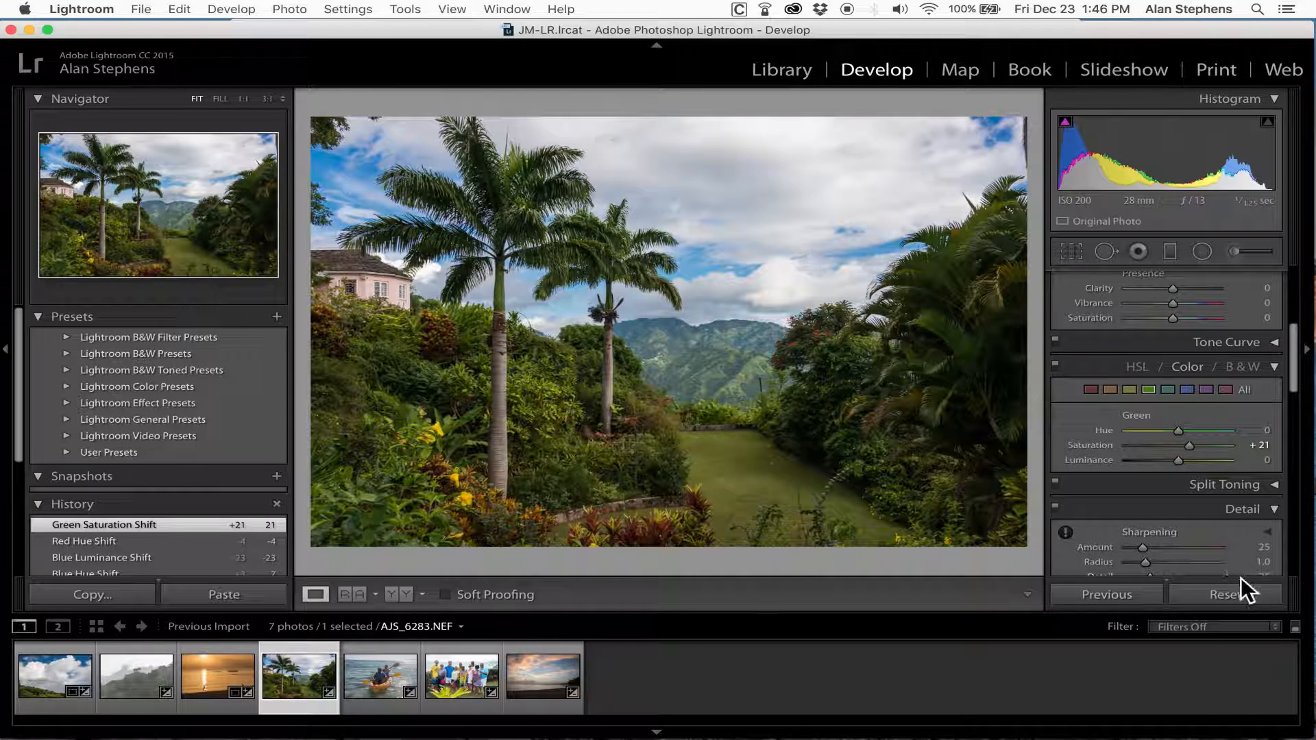
Step: Paste the copied develop settings onto the kayak photo and set its Contrast to +13, Highlights to -98 and Shadows to +83
{"action": "left_click", "coordinate": [371, 684]}
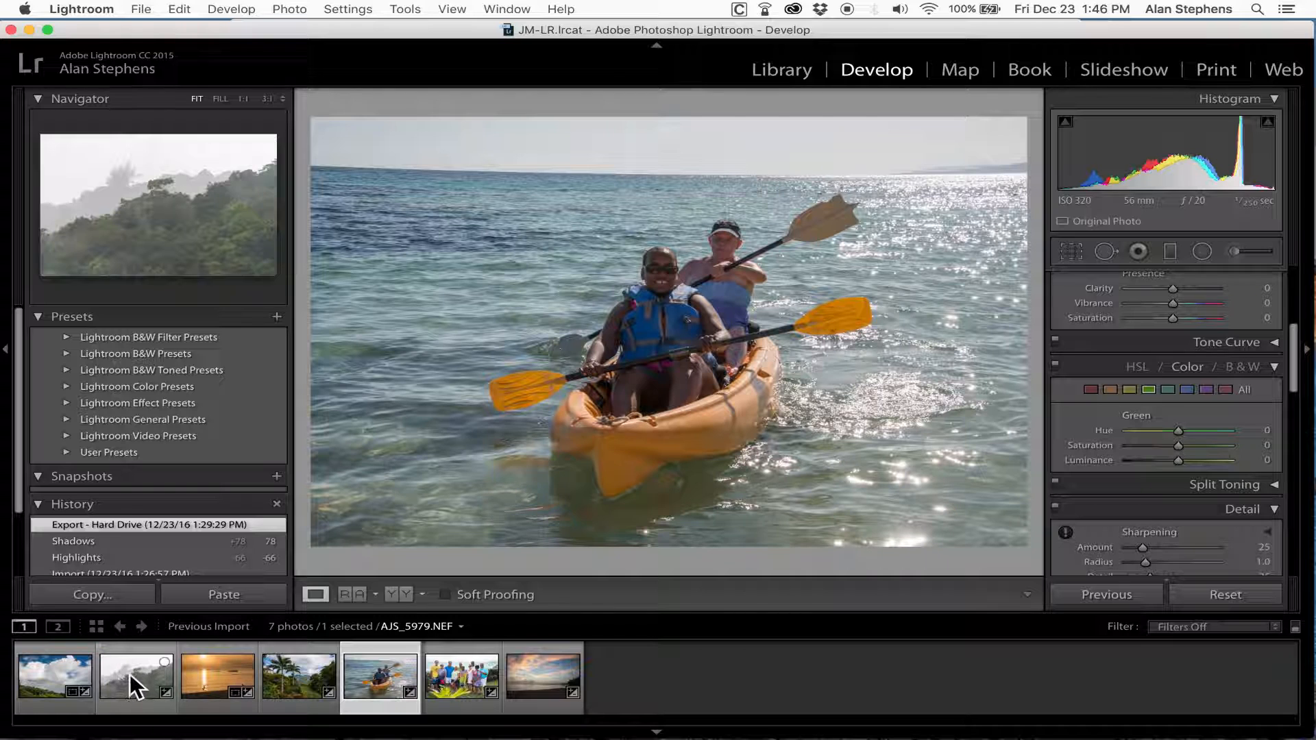
{"action": "left_click", "coordinate": [236, 595]}
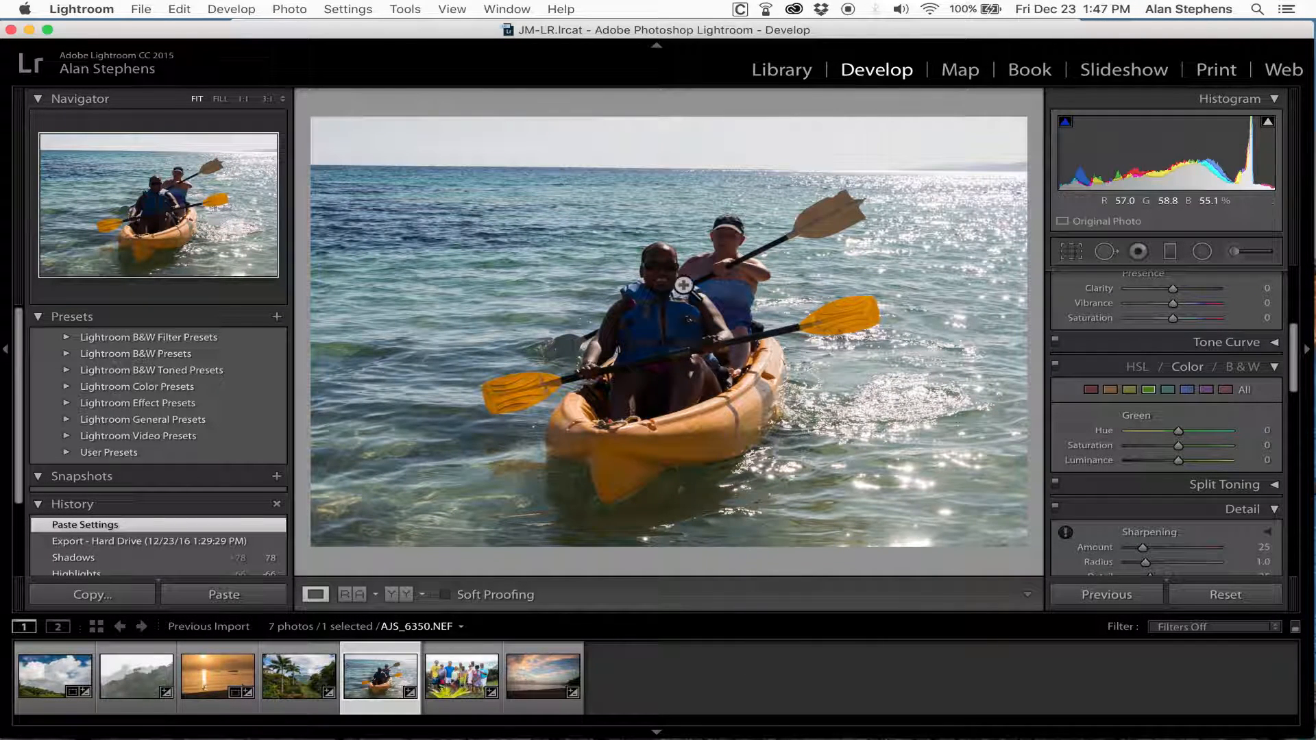
{"action": "left_click_drag", "start_coordinate": [1297, 390], "coordinate": [1299, 308]}
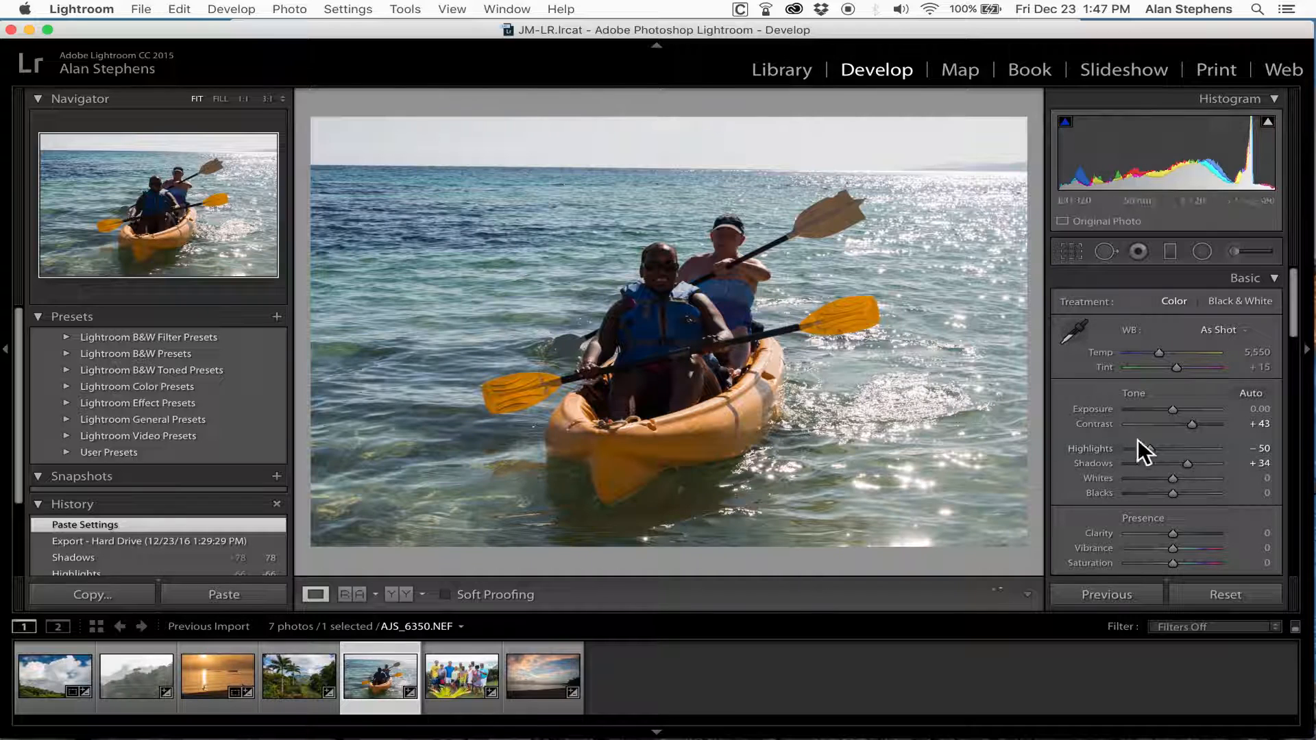
{"action": "left_click_drag", "start_coordinate": [1190, 465], "coordinate": [1118, 450]}
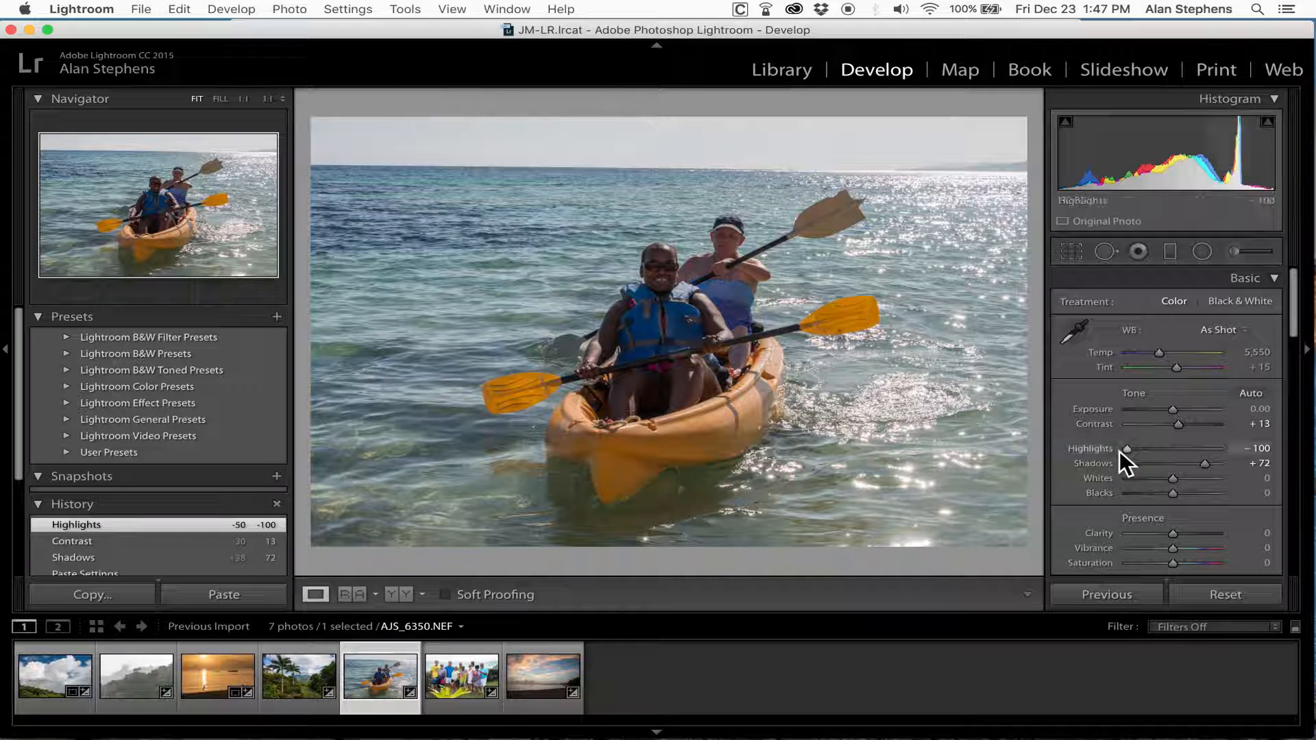
{"action": "left_click_drag", "start_coordinate": [1208, 465], "coordinate": [1209, 464]}
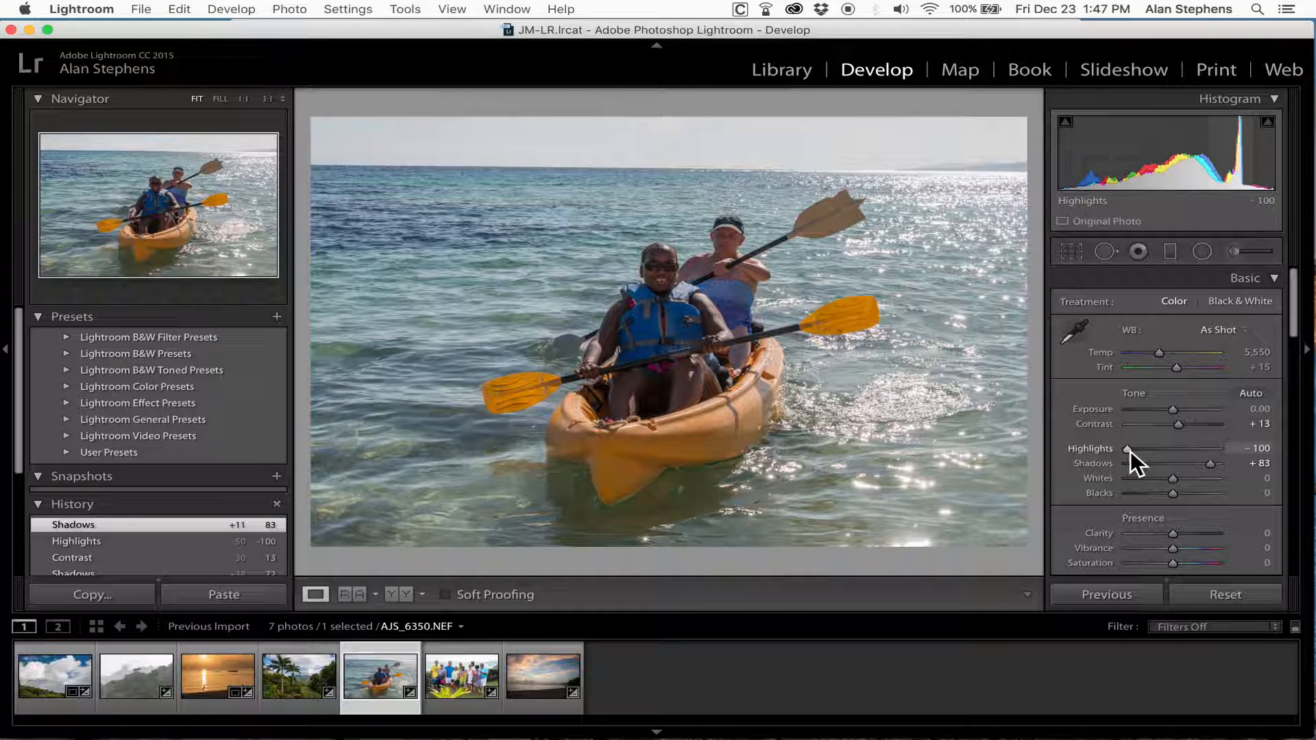
{"action": "left_click_drag", "start_coordinate": [1129, 450], "coordinate": [1131, 450]}
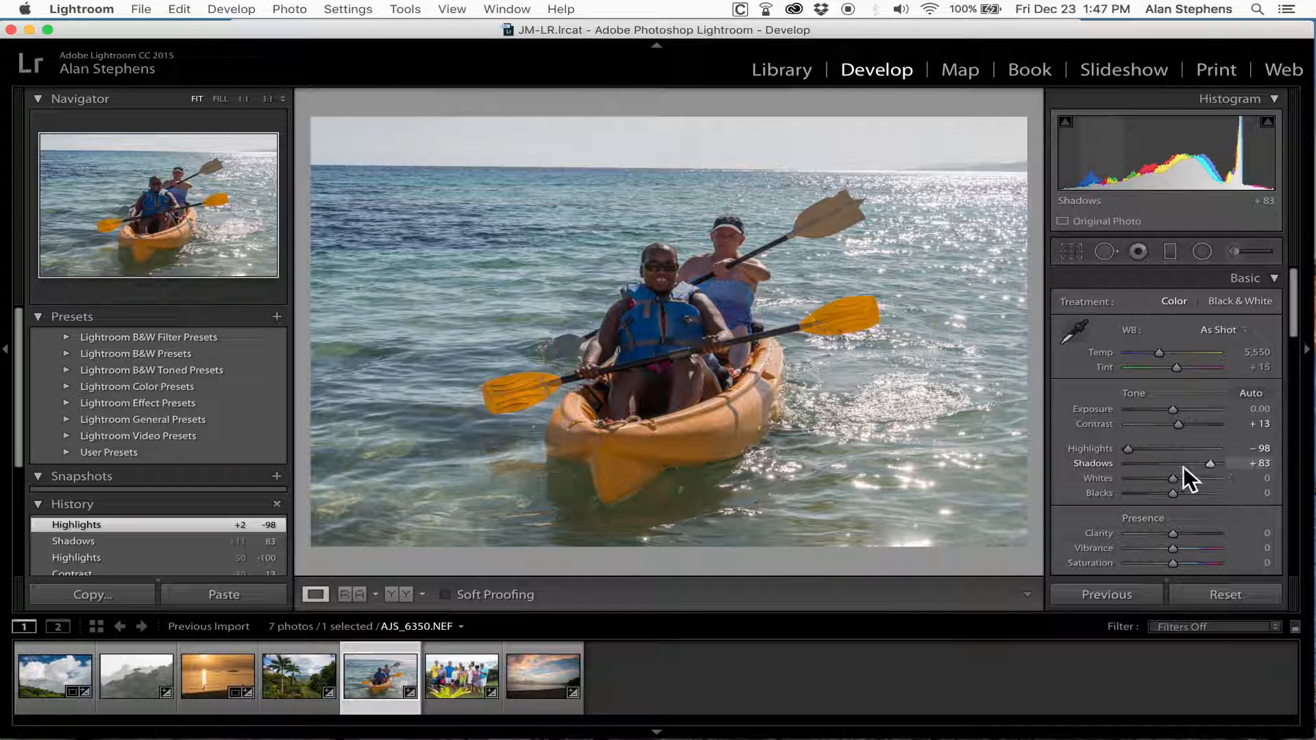
Step: Set the kayak photo's Whites to -49, Blacks to +76 and Contrast to +64
{"action": "left_click_drag", "start_coordinate": [1172, 478], "coordinate": [1197, 496]}
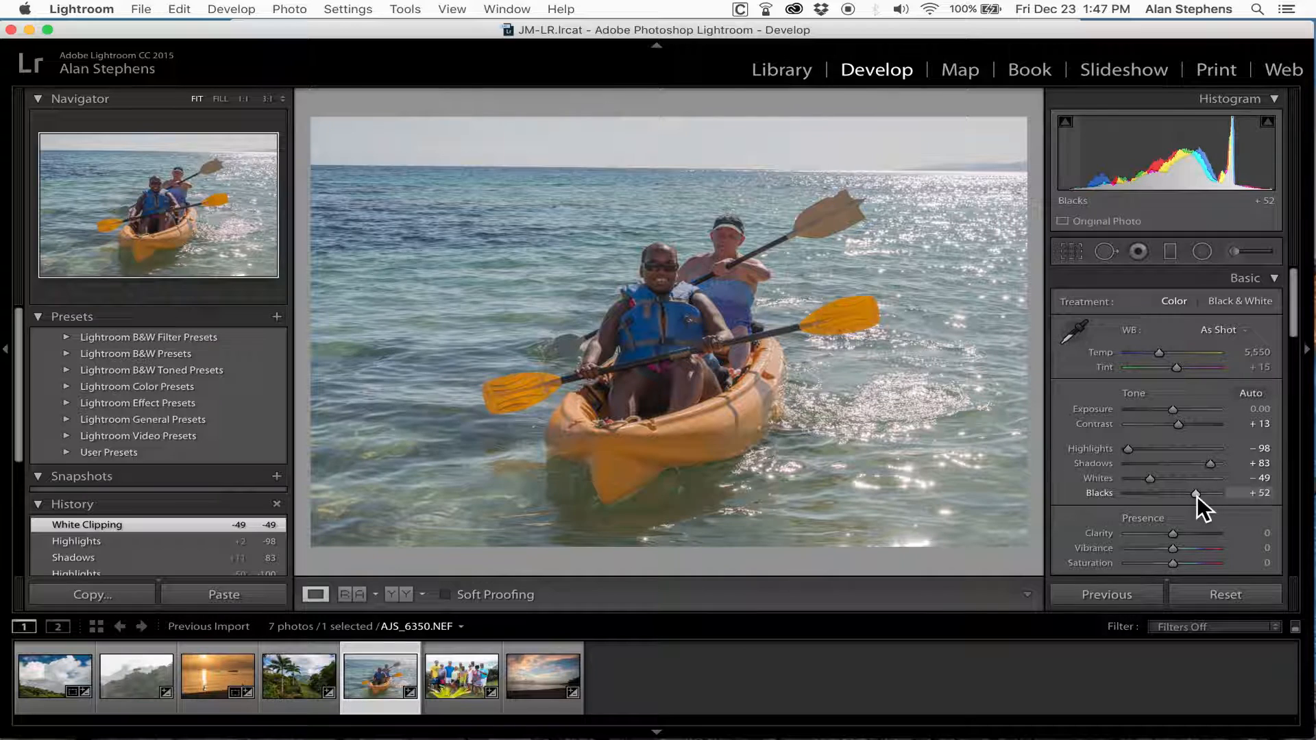
{"action": "left_click_drag", "start_coordinate": [1178, 423], "coordinate": [1201, 423]}
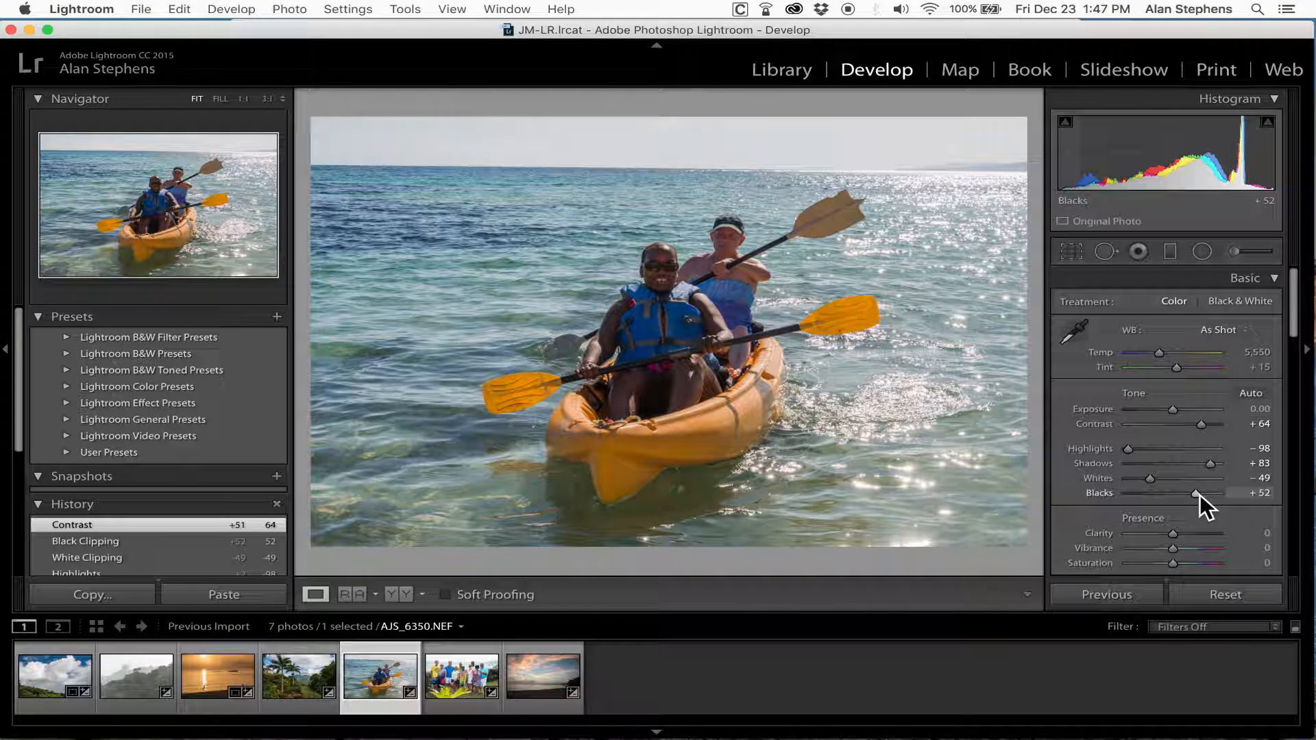
{"action": "left_click_drag", "start_coordinate": [1194, 492], "coordinate": [1206, 493]}
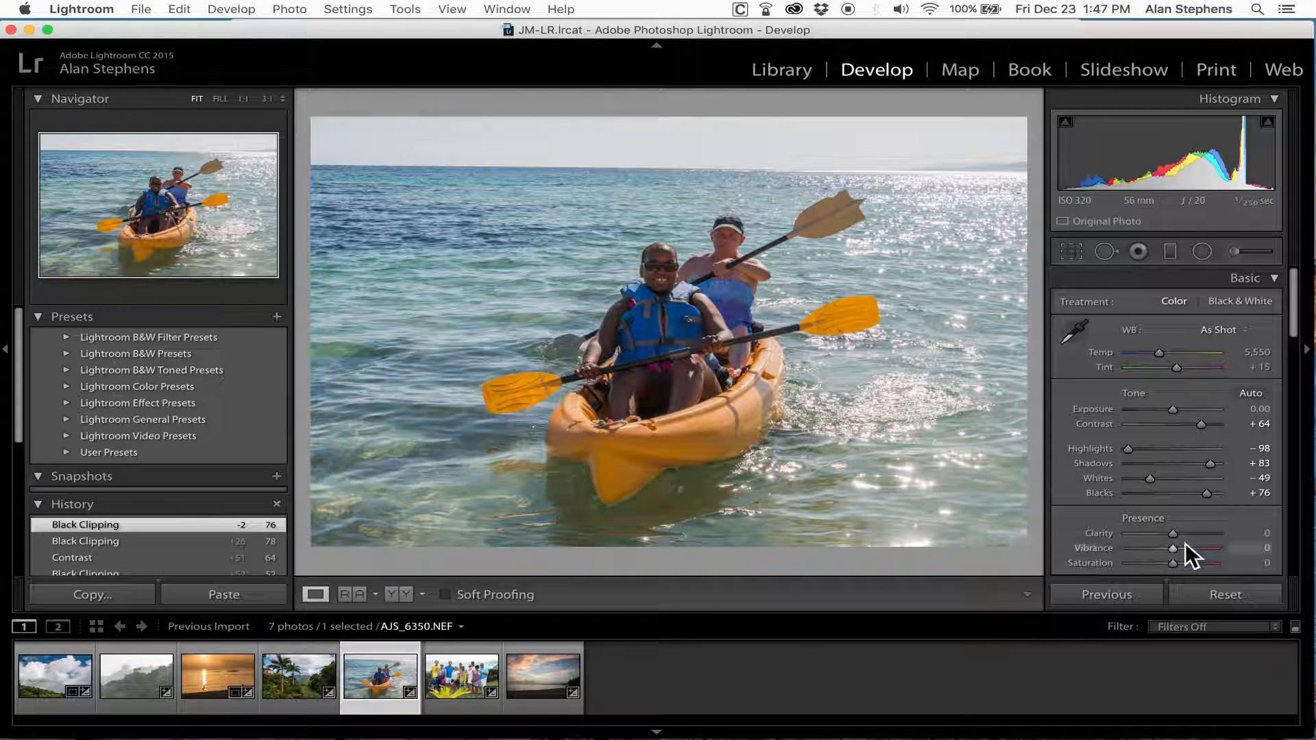
Step: Set the kayak photo's overall Saturation to +25 and lower its red Saturation to -14
{"action": "left_click_drag", "start_coordinate": [1172, 565], "coordinate": [1183, 561]}
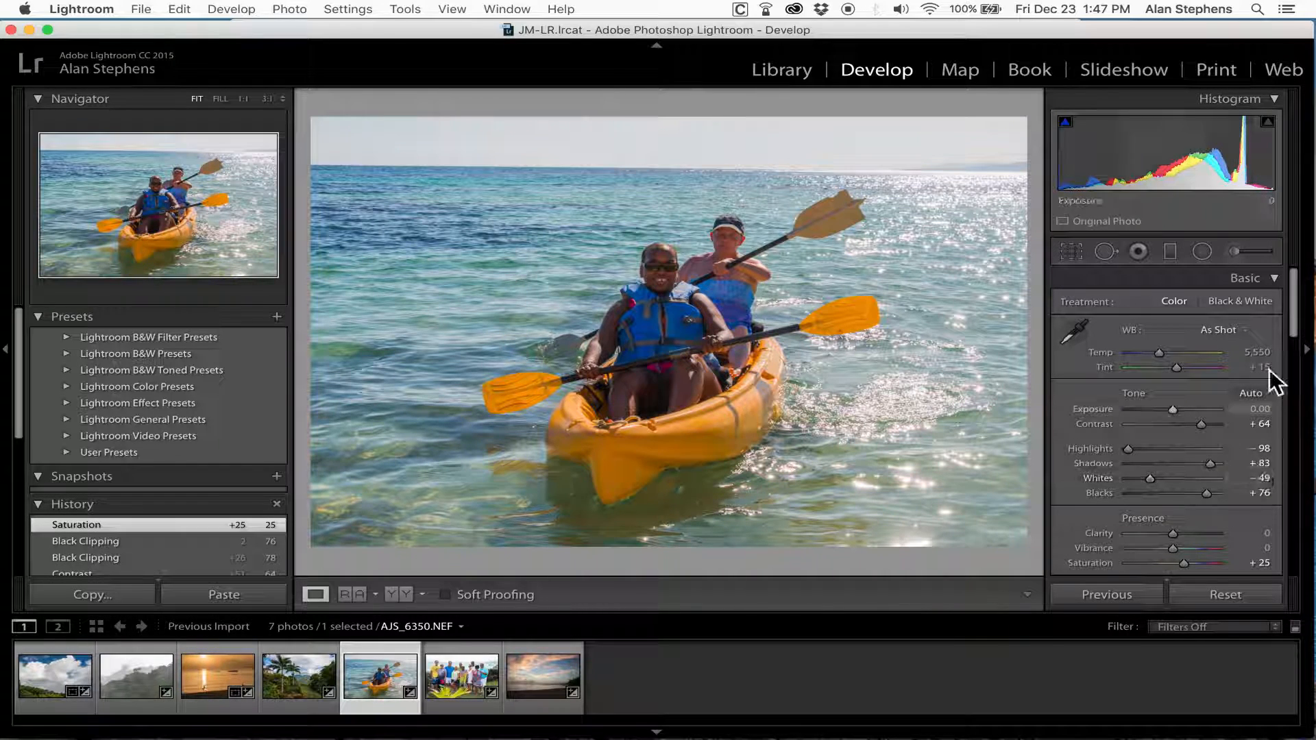
{"action": "scroll", "coordinate": [1294, 343], "scroll_direction": "down", "scroll_amount": 5}
{"action": "scroll", "coordinate": [1300, 364], "scroll_direction": "down", "scroll_amount": 1}
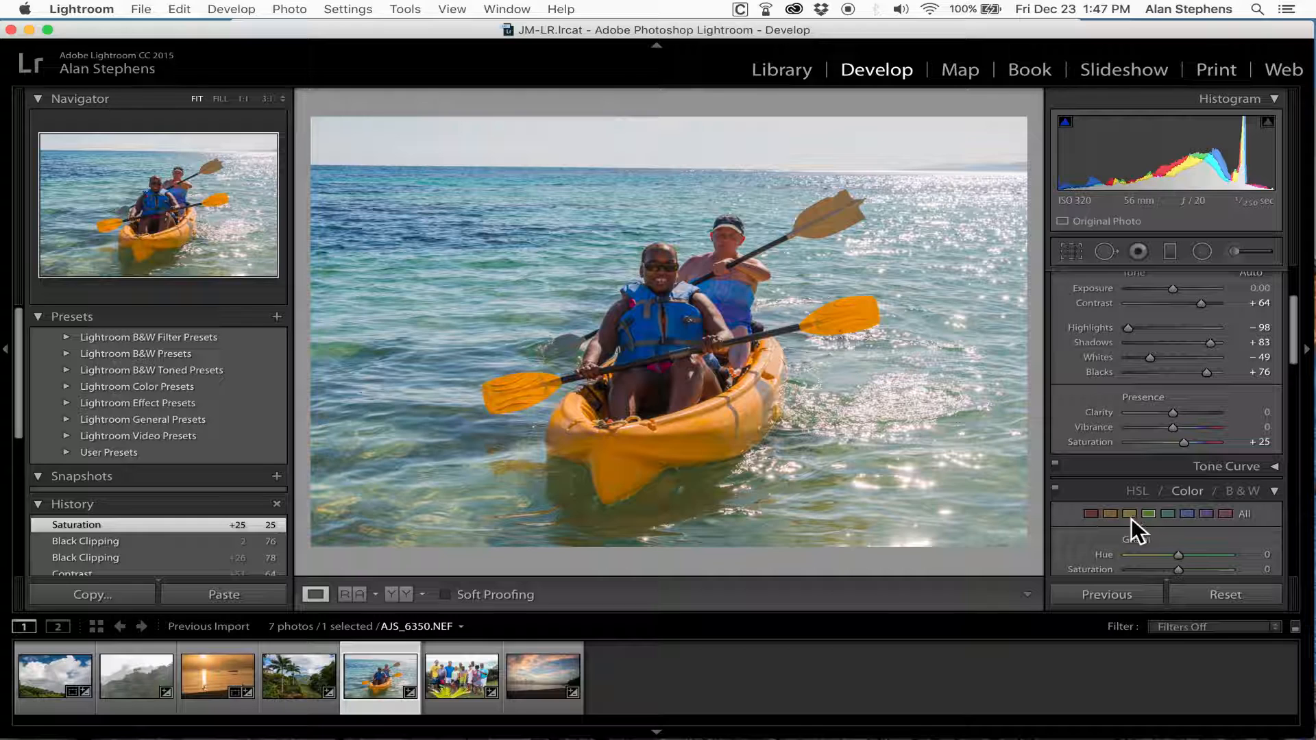
{"action": "left_click", "coordinate": [1094, 513]}
{"action": "scroll", "coordinate": [1293, 362], "scroll_direction": "down", "scroll_amount": 2}
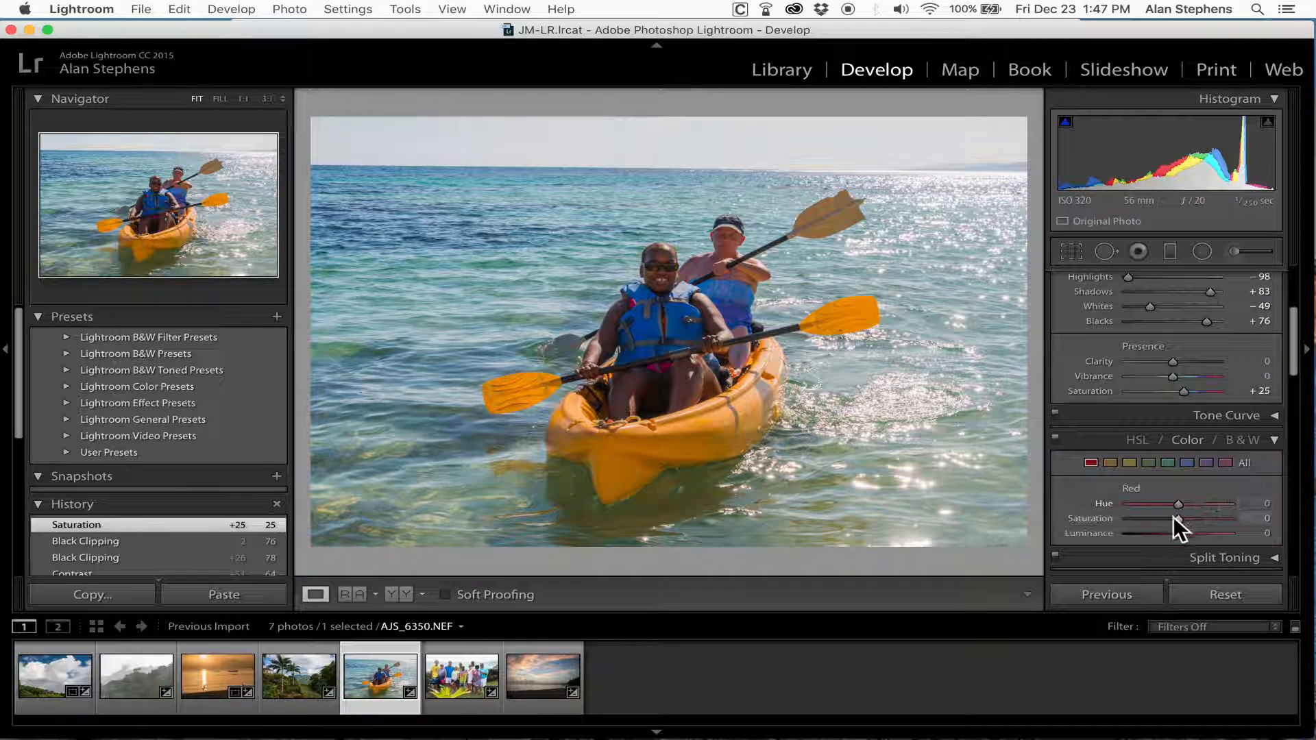
{"action": "left_click_drag", "start_coordinate": [1175, 515], "coordinate": [1168, 518]}
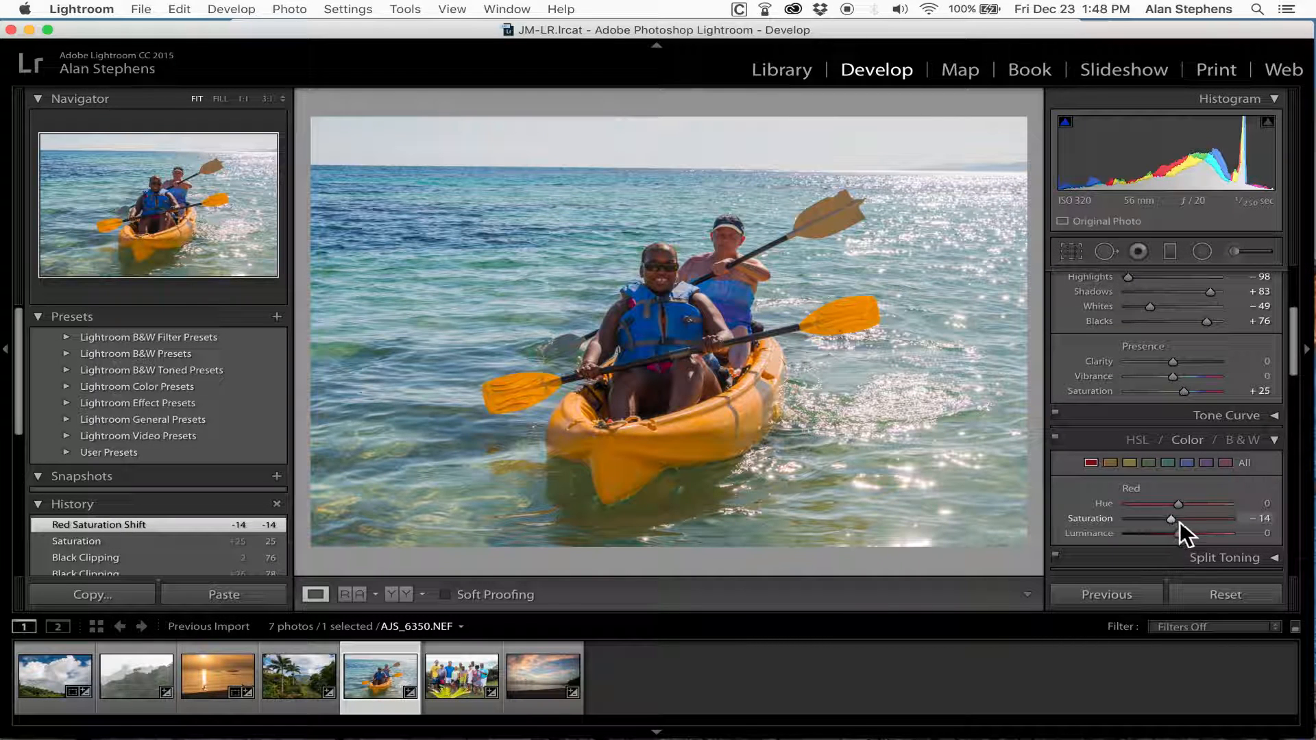
Step: Cool the kayak photo's white balance by setting the color temperature to 5,228
{"action": "left_click_drag", "start_coordinate": [1295, 376], "coordinate": [1295, 338]}
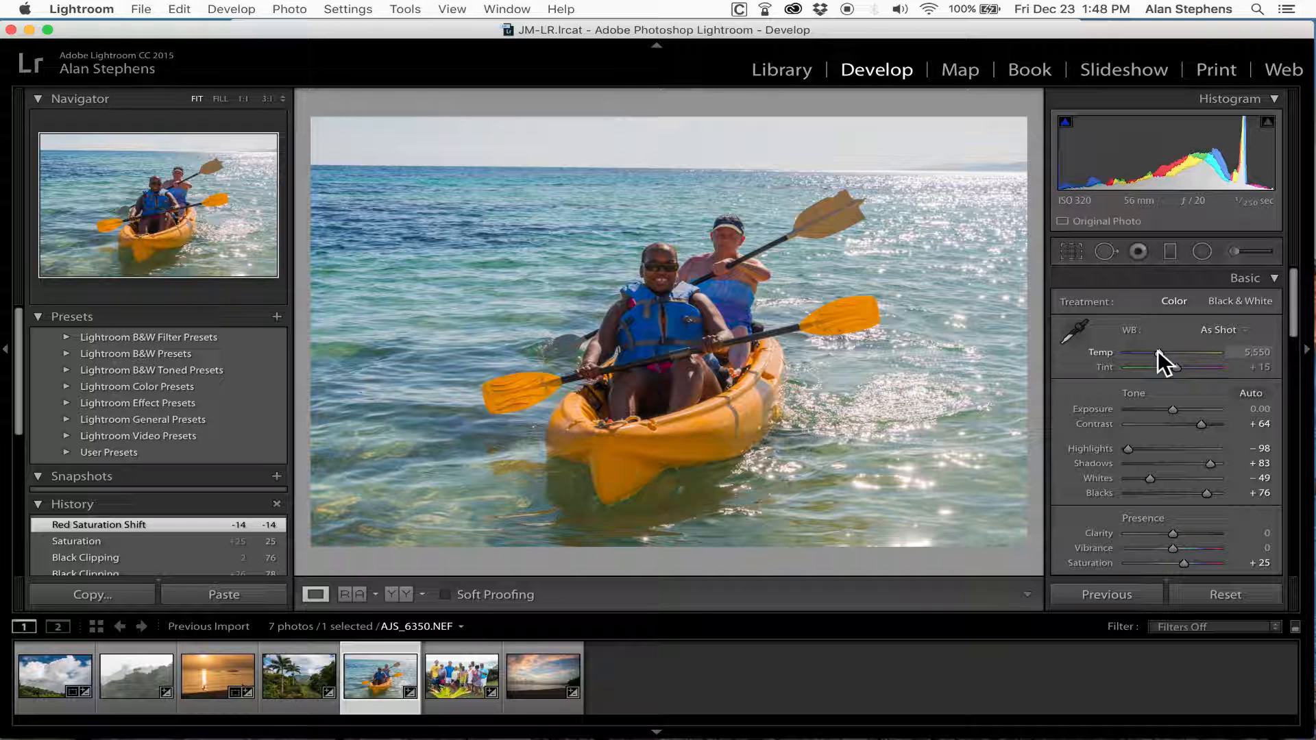
{"action": "left_click_drag", "start_coordinate": [1159, 351], "coordinate": [1155, 351]}
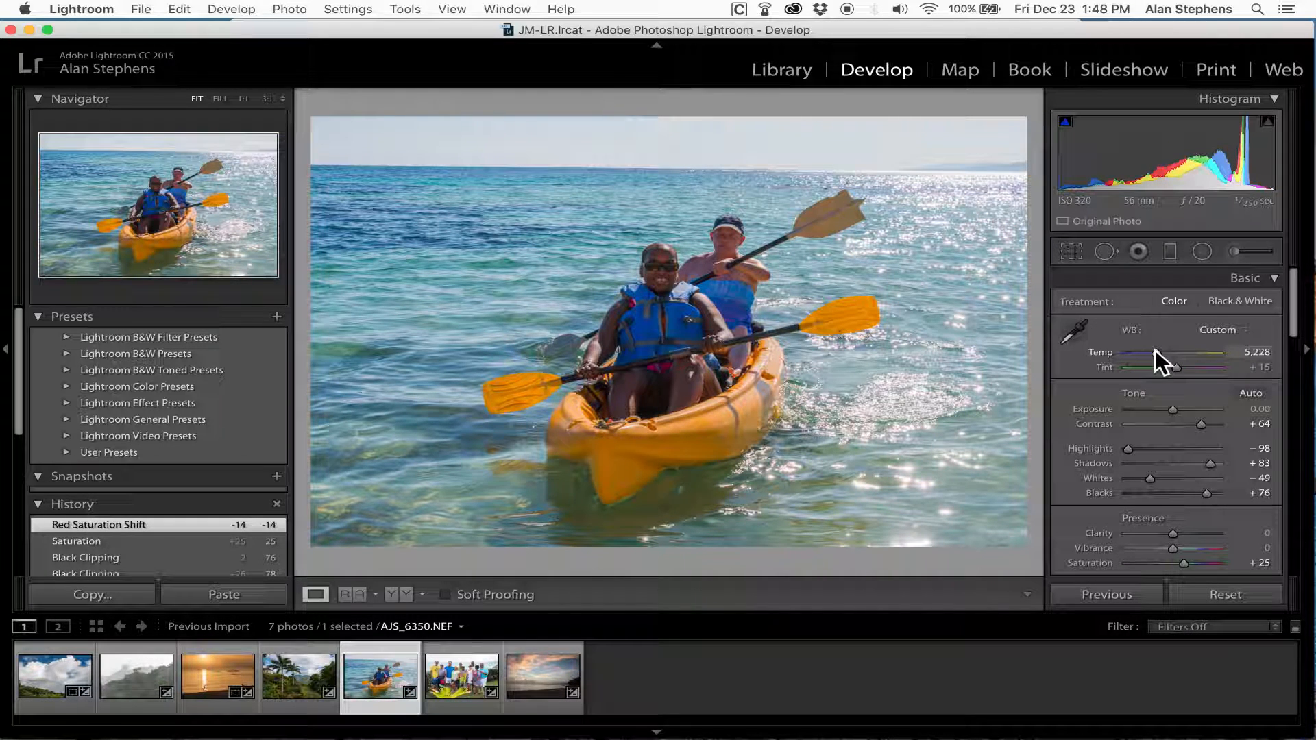
{"action": "left_click_drag", "start_coordinate": [1155, 353], "coordinate": [1156, 352]}
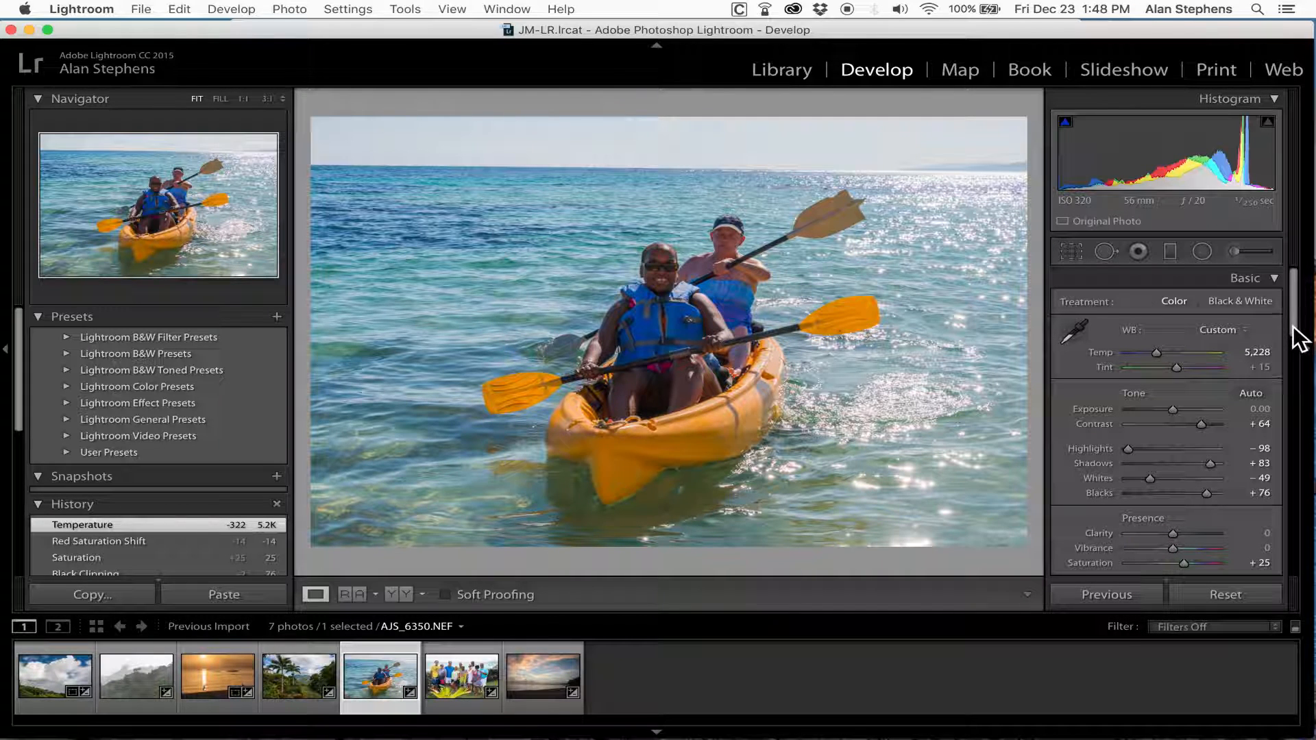
Step: Set the kayak photo's Vibrance to 0, overall Saturation to +5 and aqua Saturation to +45
{"action": "scroll", "coordinate": [1293, 327], "scroll_direction": "down", "scroll_amount": 5}
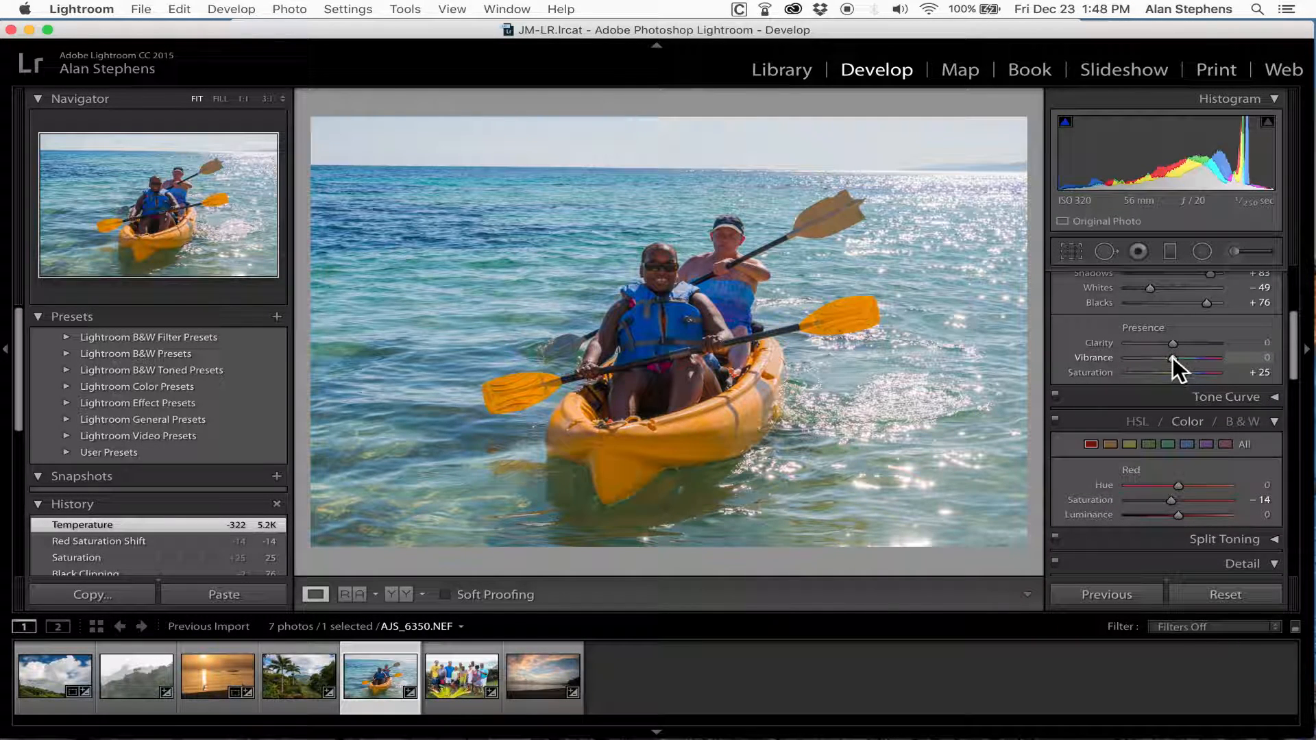
{"action": "left_click_drag", "start_coordinate": [1172, 356], "coordinate": [1171, 356]}
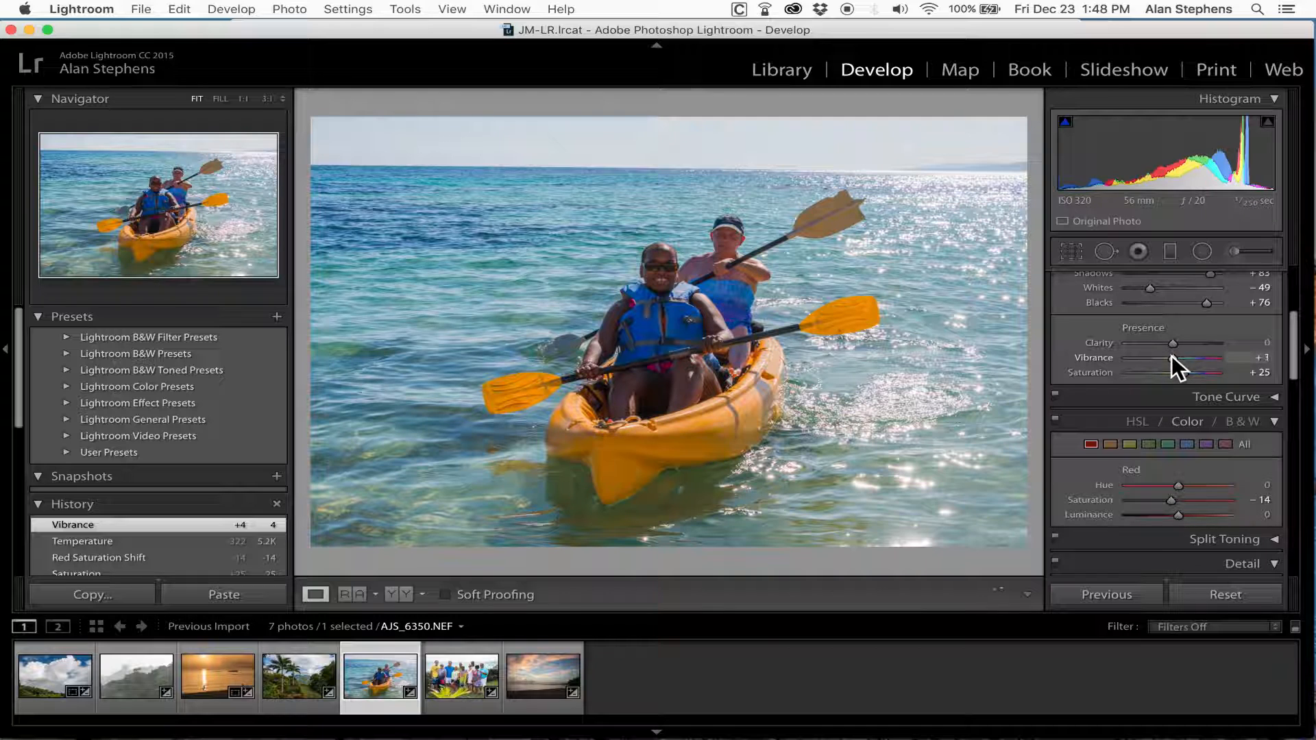
{"action": "left_click_drag", "start_coordinate": [1171, 357], "coordinate": [1171, 370]}
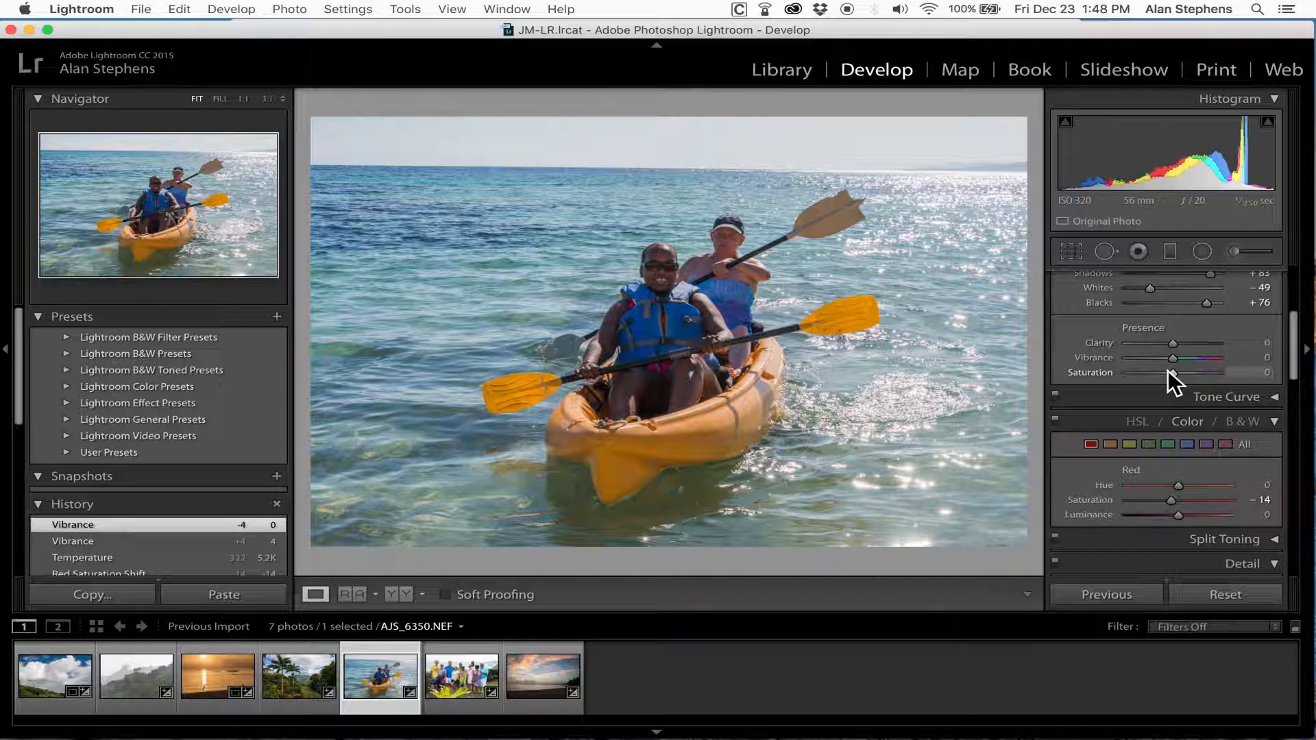
{"action": "left_click_drag", "start_coordinate": [1170, 370], "coordinate": [1171, 371]}
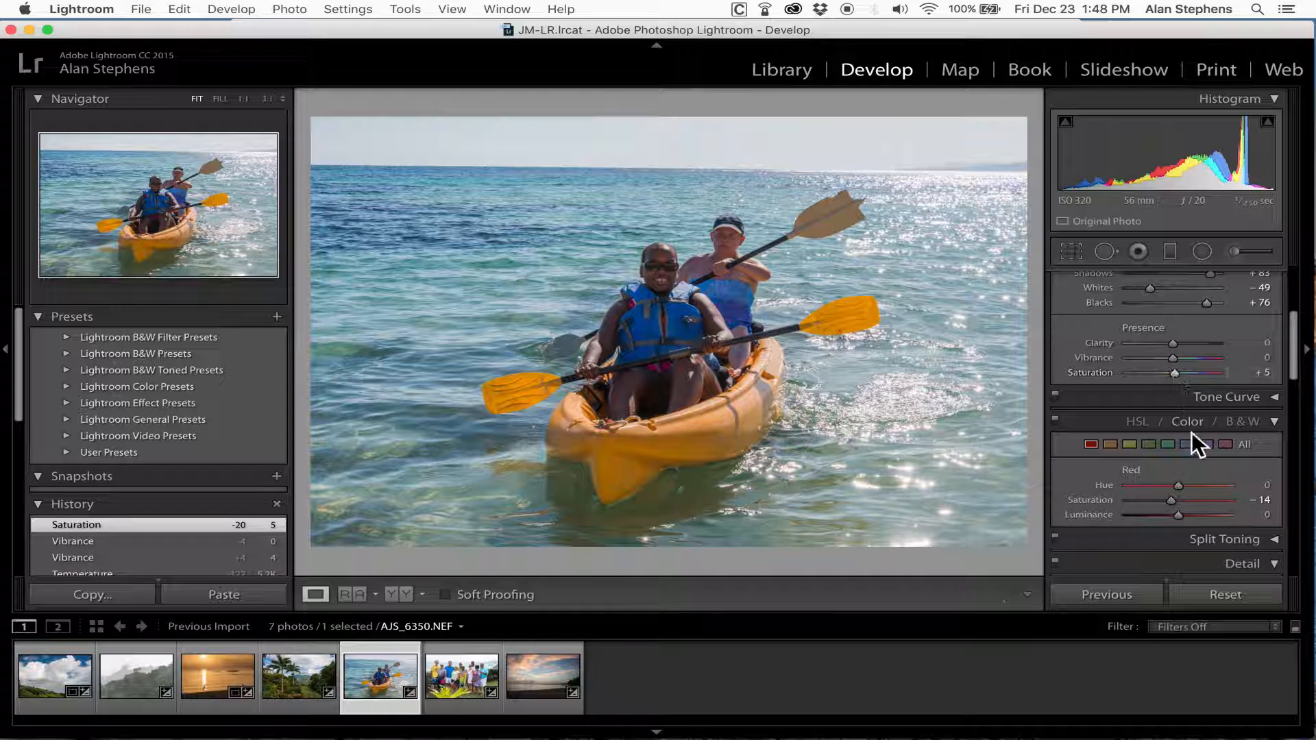
{"action": "left_click", "coordinate": [1169, 443]}
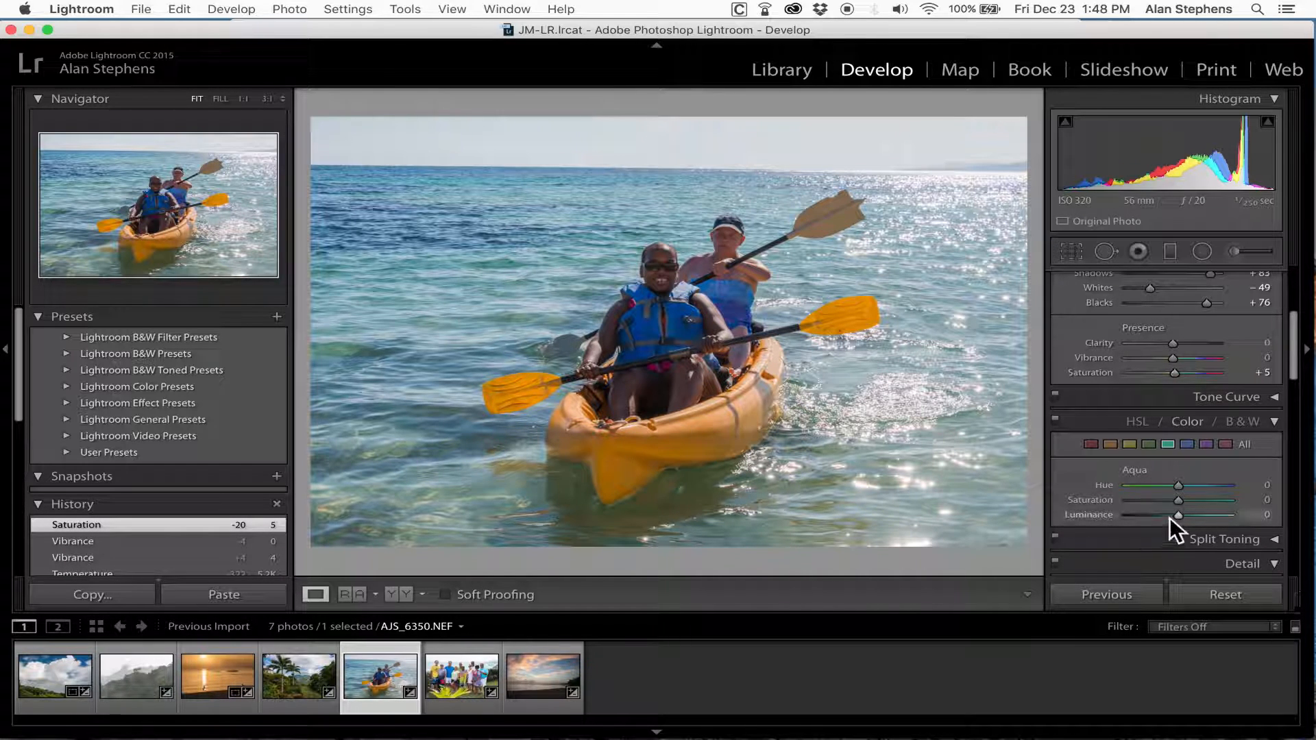
{"action": "mouse_move", "coordinate": [1179, 500]}
{"action": "left_mouse_down"}
{"action": "mouse_move", "coordinate": [1228, 500]}
{"action": "mouse_move", "coordinate": [1202, 504]}
{"action": "left_mouse_up"}
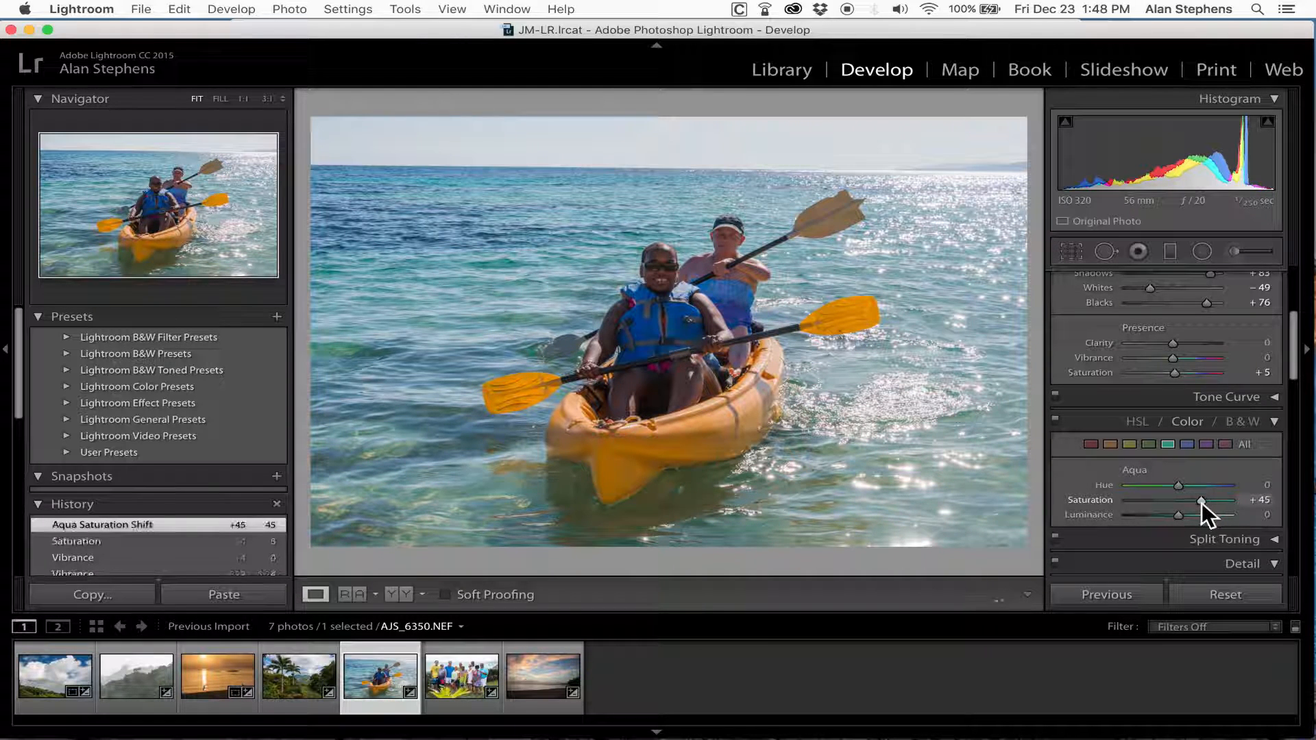
Step: Straighten the kayak photo's horizon with the Level Upright correction
{"action": "left_click_drag", "start_coordinate": [1289, 374], "coordinate": [1299, 580]}
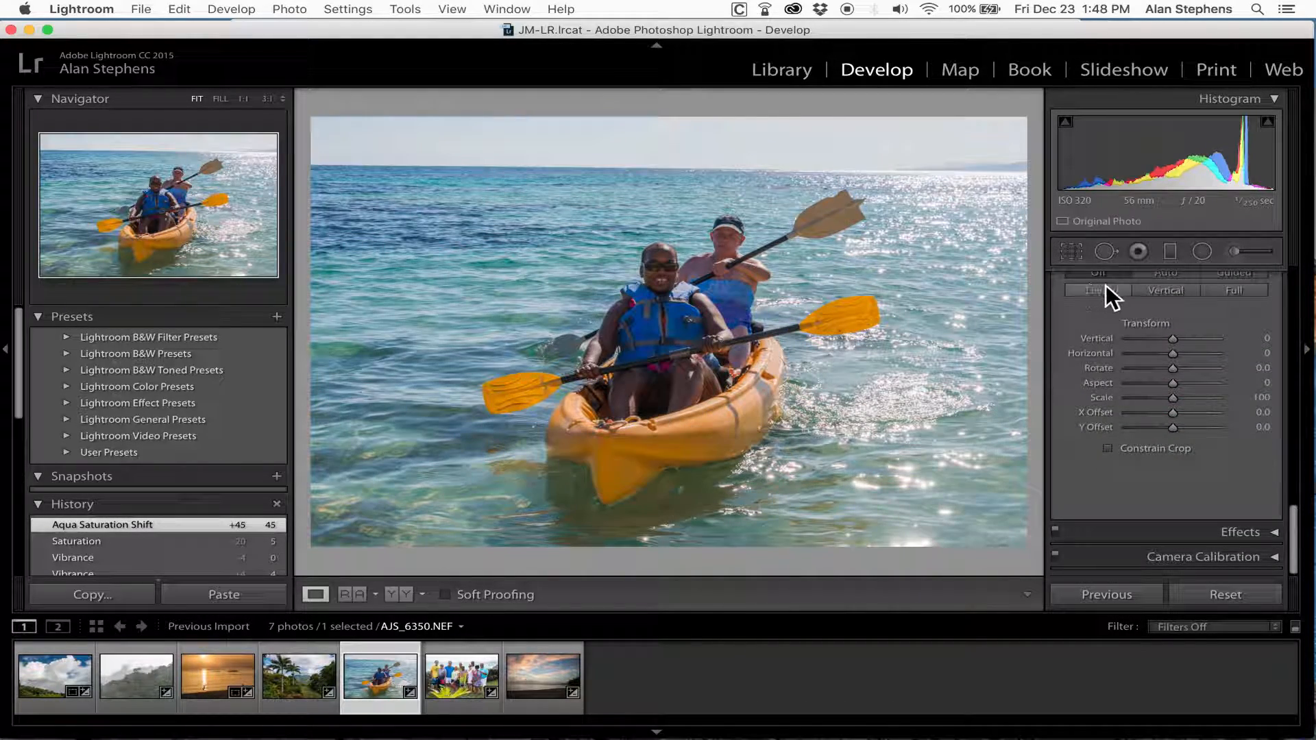
{"action": "scroll", "coordinate": [1228, 335], "scroll_direction": "up", "scroll_amount": 3}
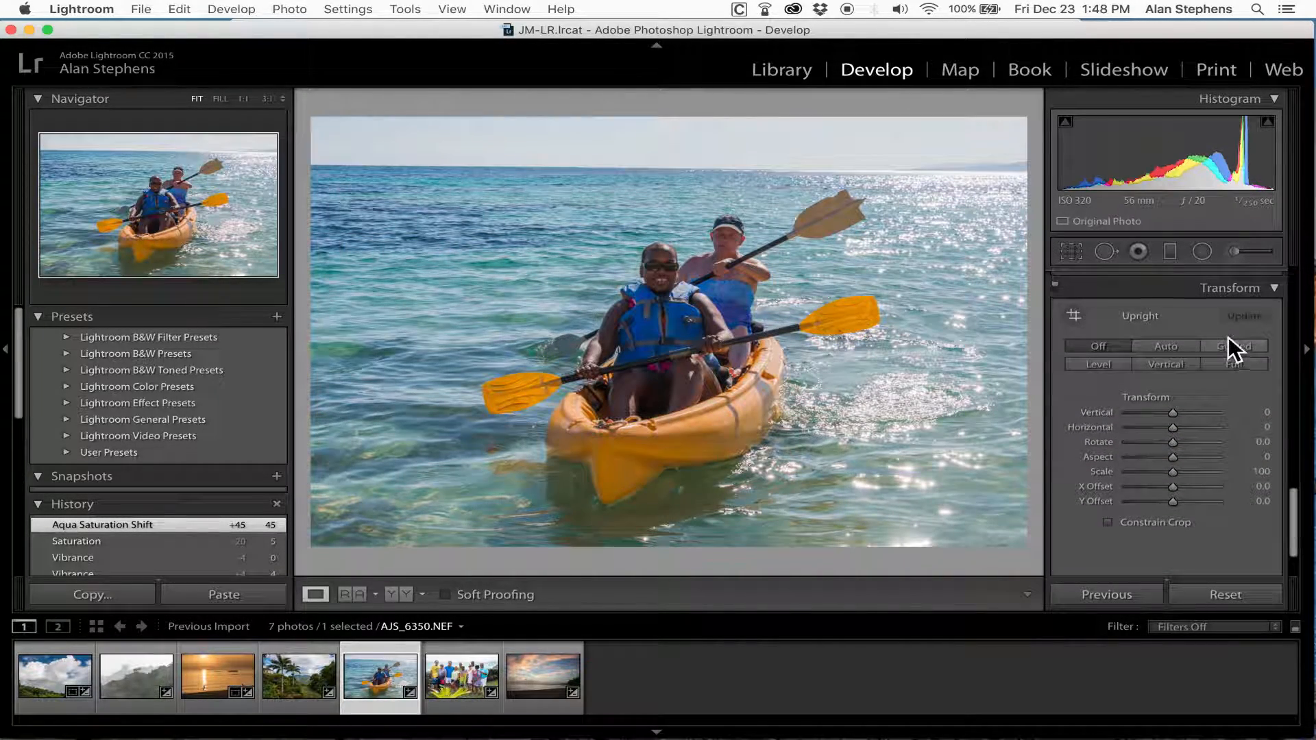
{"action": "left_click", "coordinate": [1099, 364]}
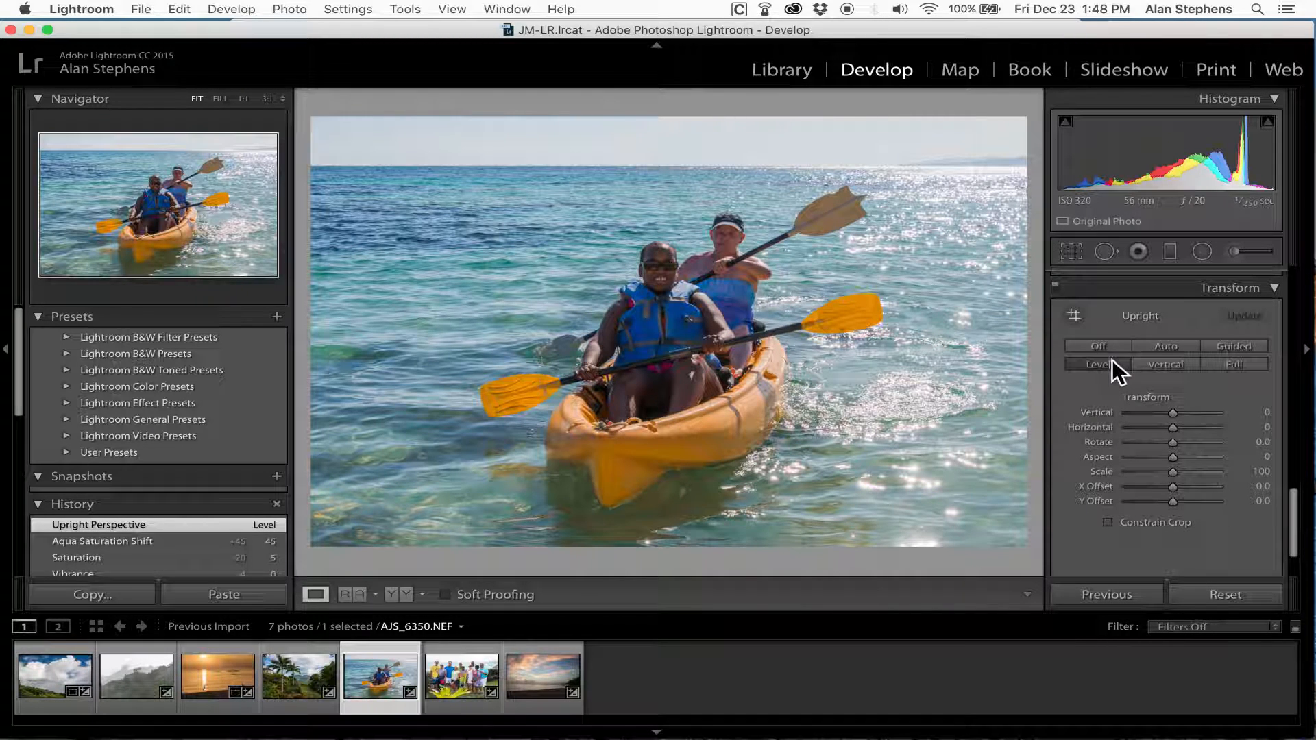
Step: Paste the copied develop settings onto the group photo
{"action": "left_click_drag", "start_coordinate": [1293, 532], "coordinate": [1304, 285]}
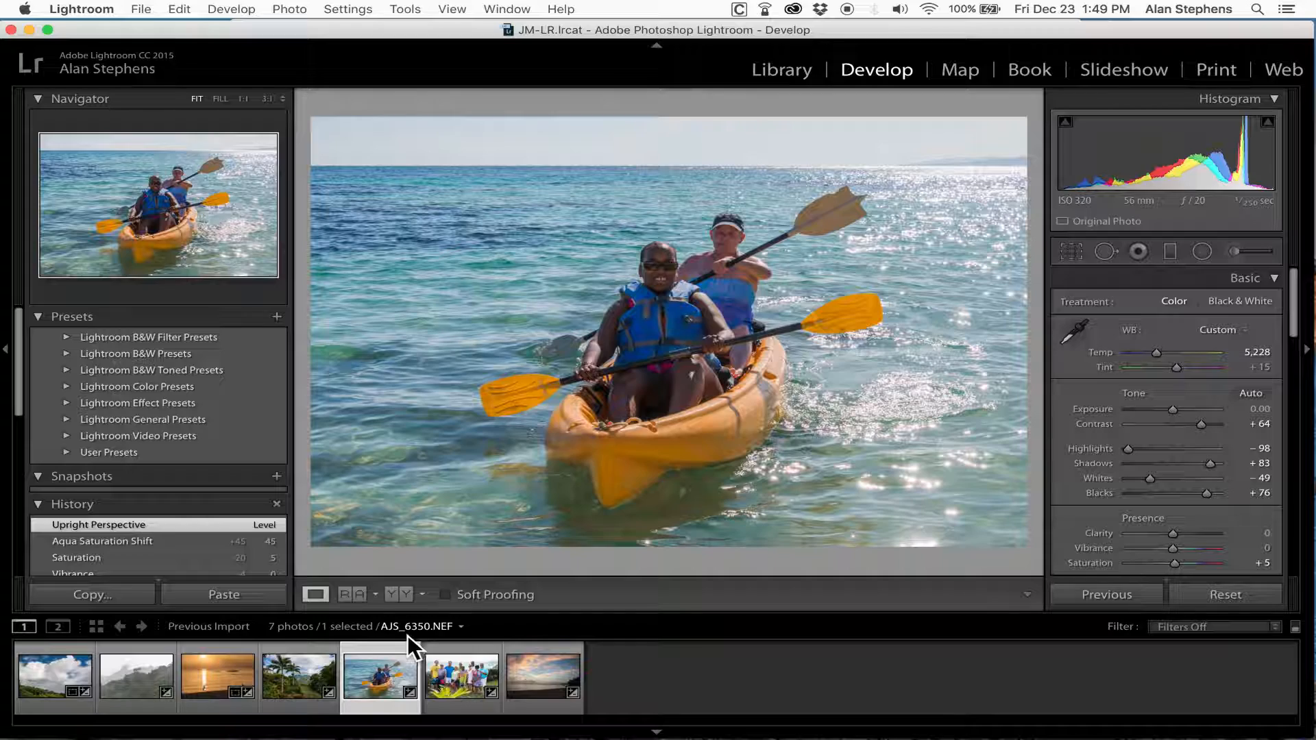
{"action": "left_click", "coordinate": [459, 669]}
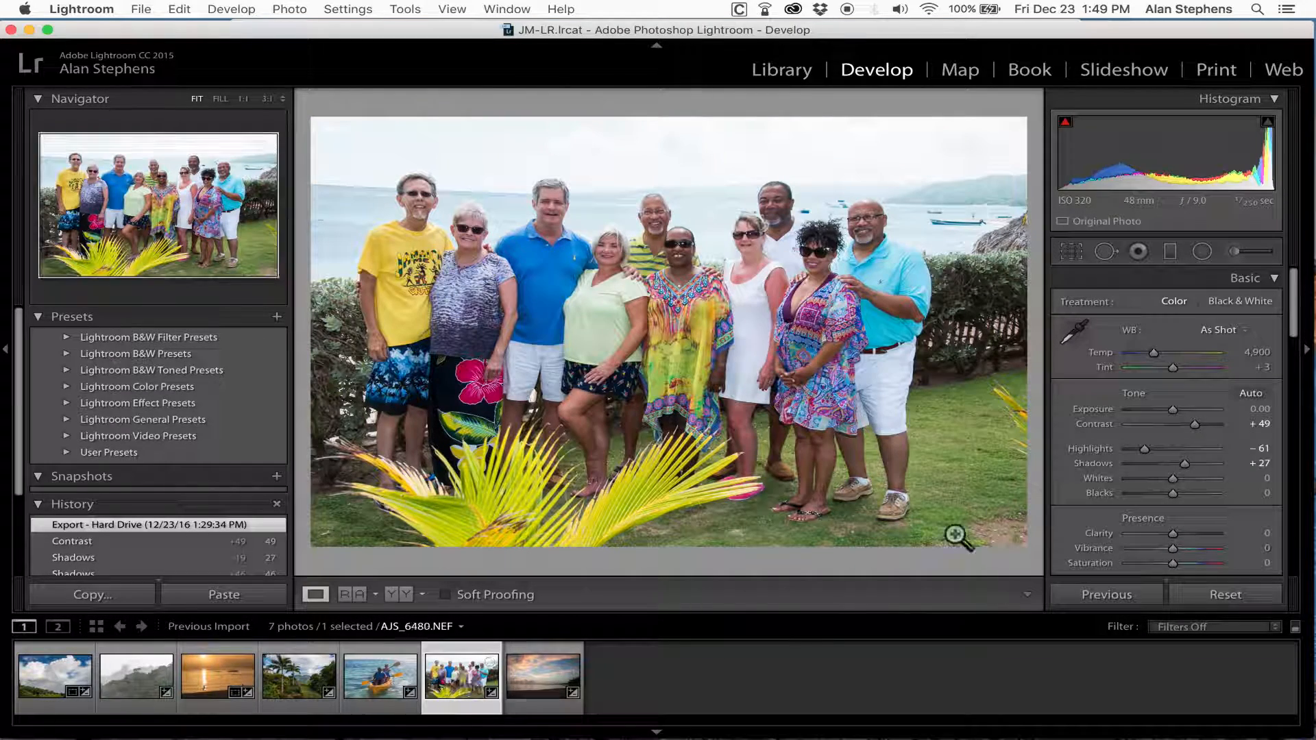
{"action": "left_click", "coordinate": [244, 595]}
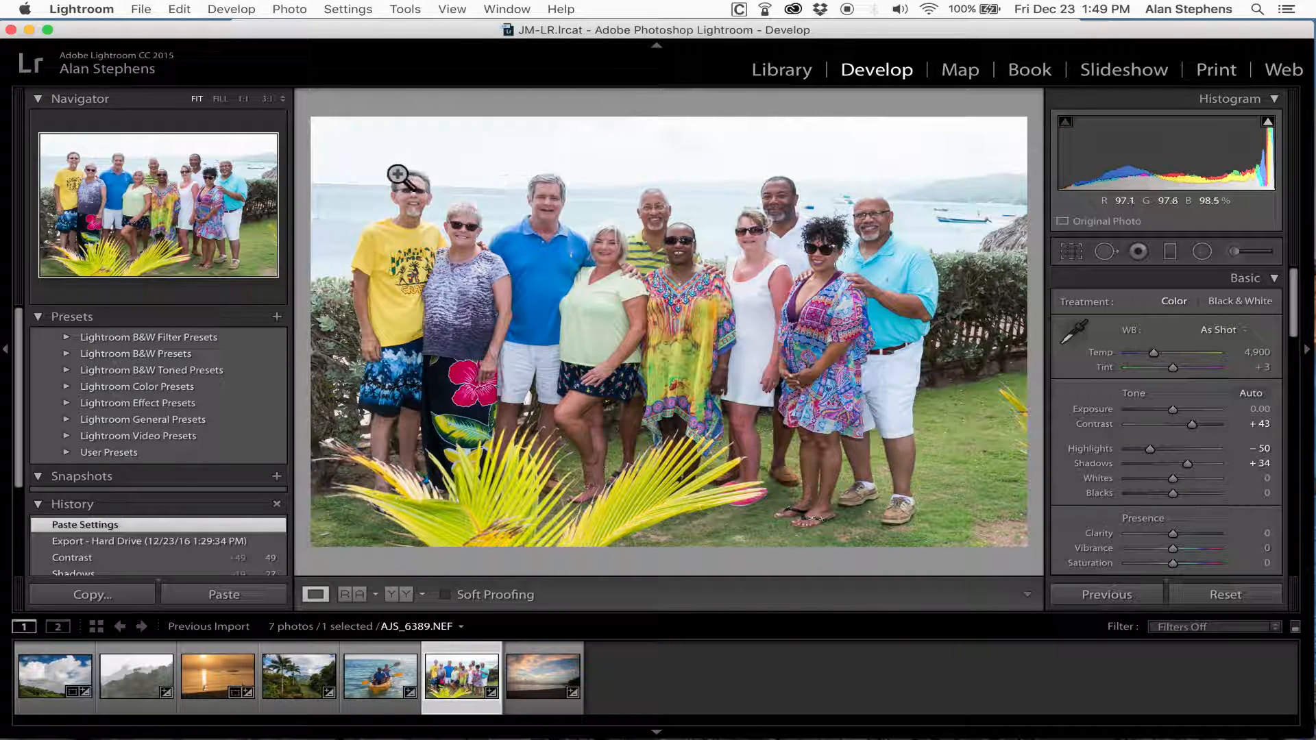
Step: Try to straighten the group photo with the Level Upright correction and switch Upright back off
{"action": "left_click_drag", "start_coordinate": [1295, 332], "coordinate": [1294, 559]}
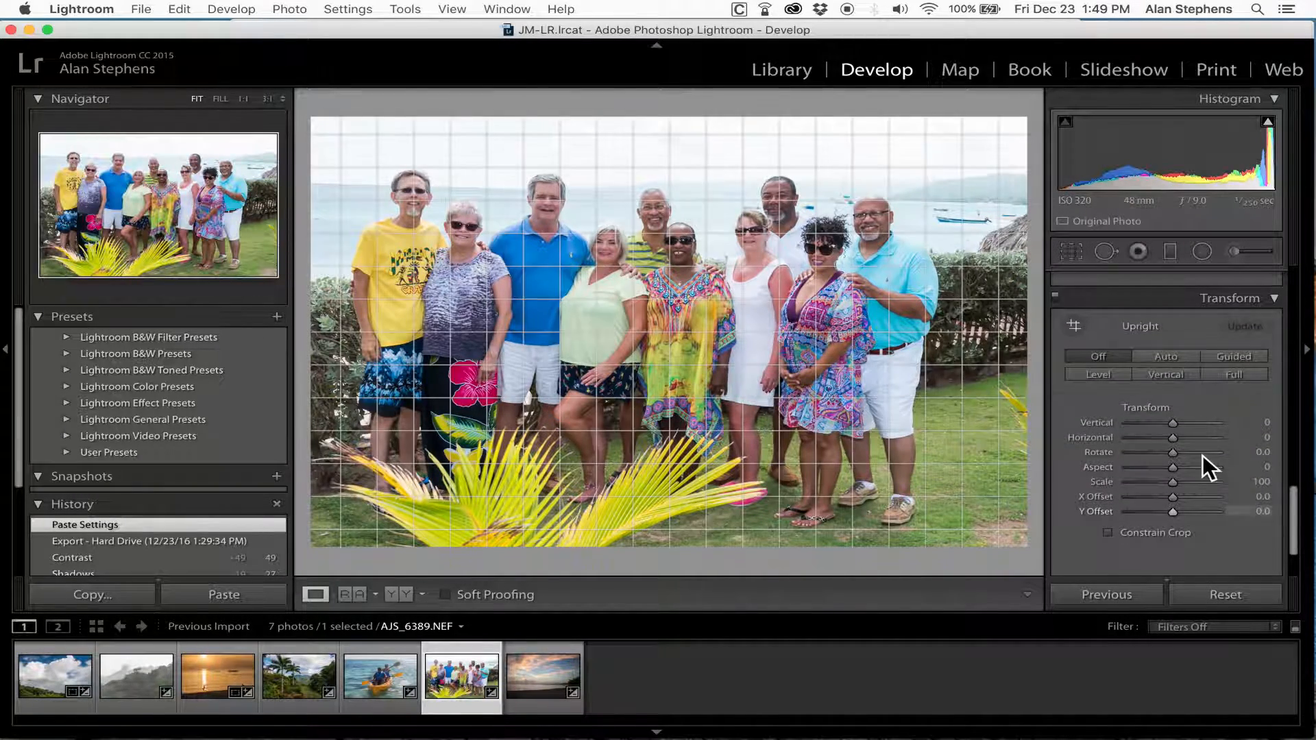
{"action": "left_click", "coordinate": [1100, 372]}
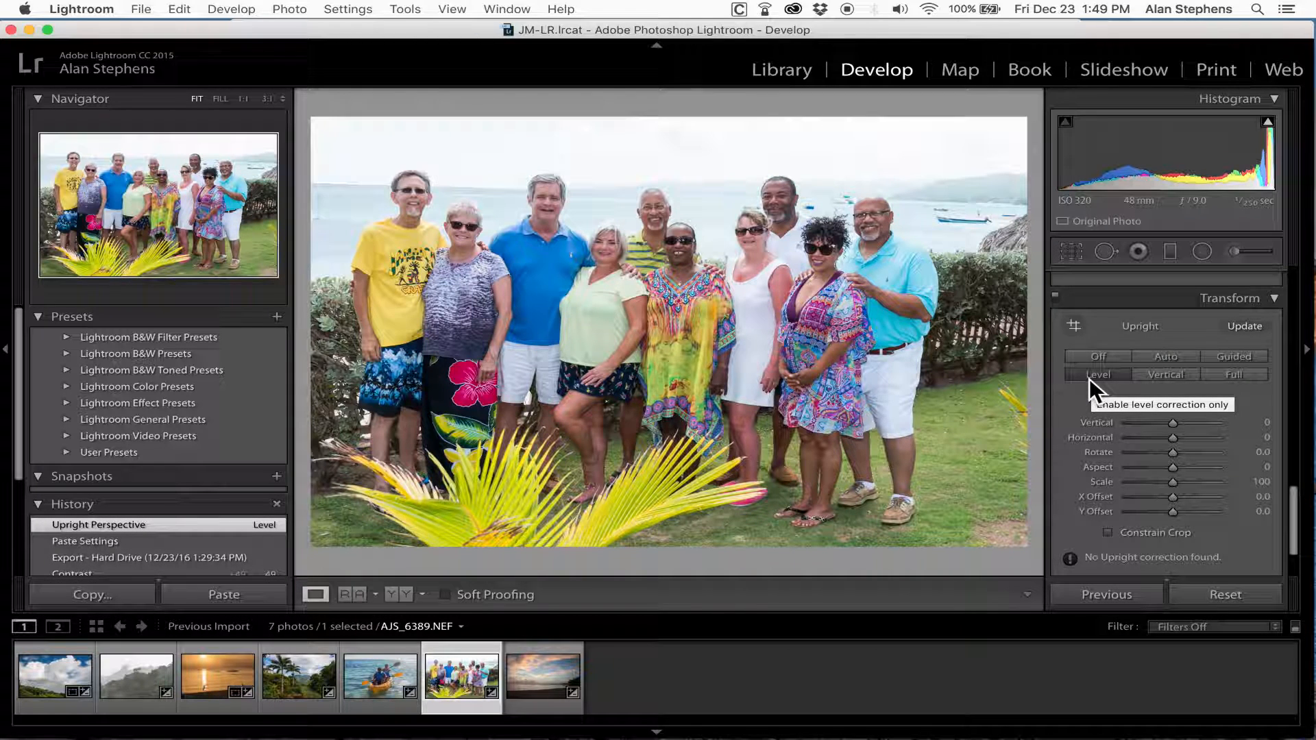
{"action": "left_click", "coordinate": [1098, 359]}
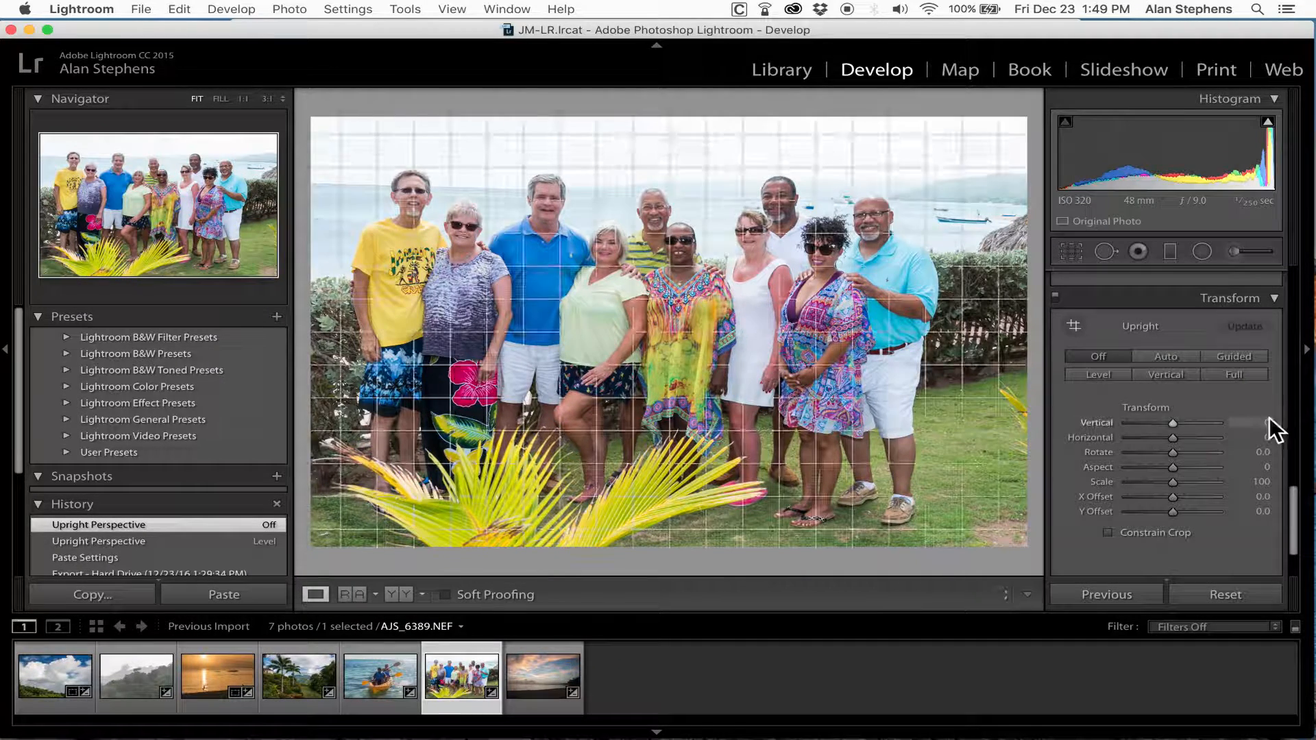
Step: Straighten the group photo's horizon by rotating its crop to an angle of -1.49
{"action": "left_click_drag", "start_coordinate": [1297, 507], "coordinate": [1298, 305]}
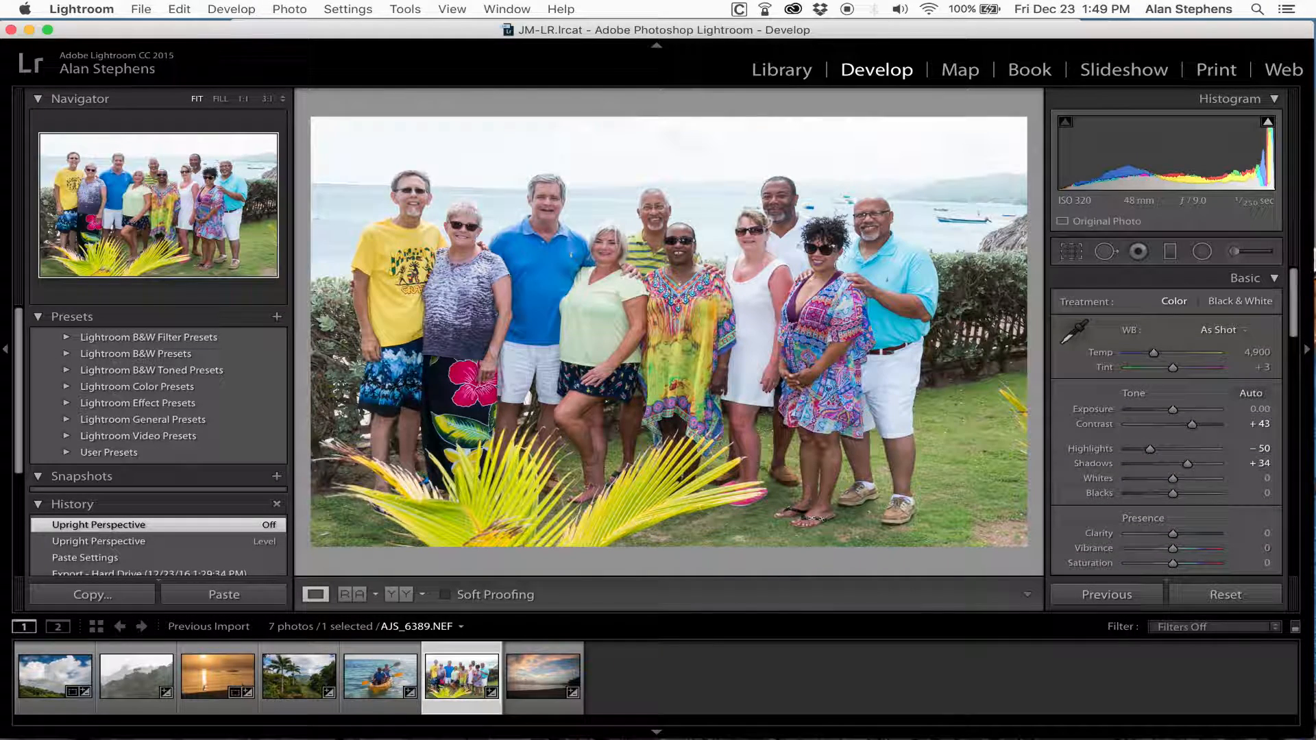
{"action": "left_click", "coordinate": [1069, 252]}
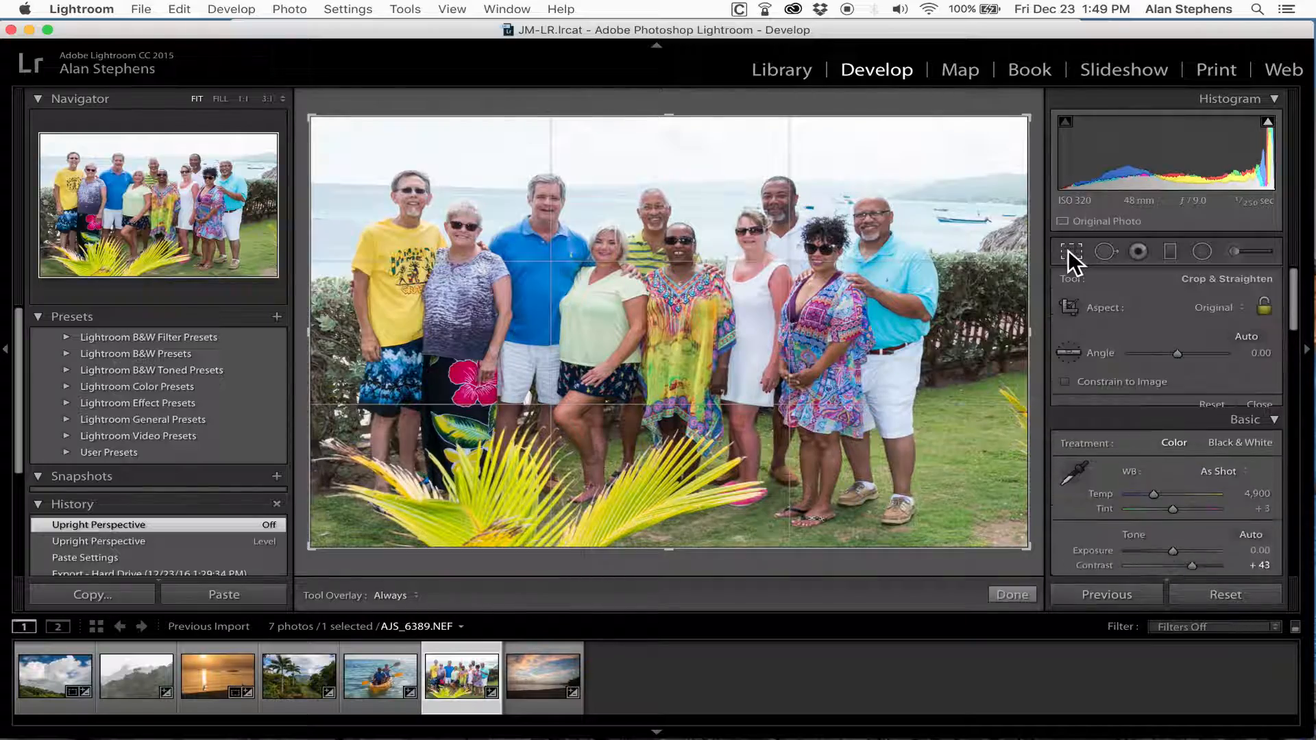
{"action": "left_click_drag", "start_coordinate": [1028, 107], "coordinate": [1034, 97]}
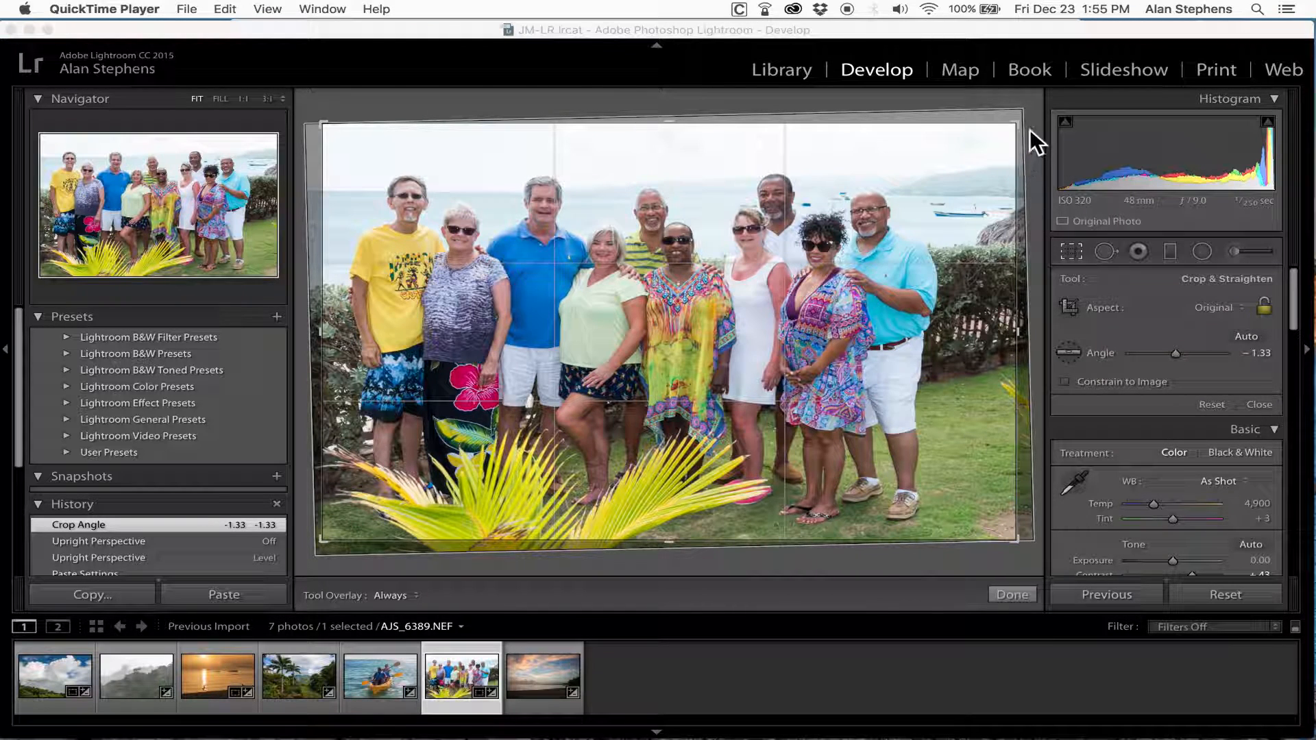
{"action": "left_click", "coordinate": [1030, 100]}
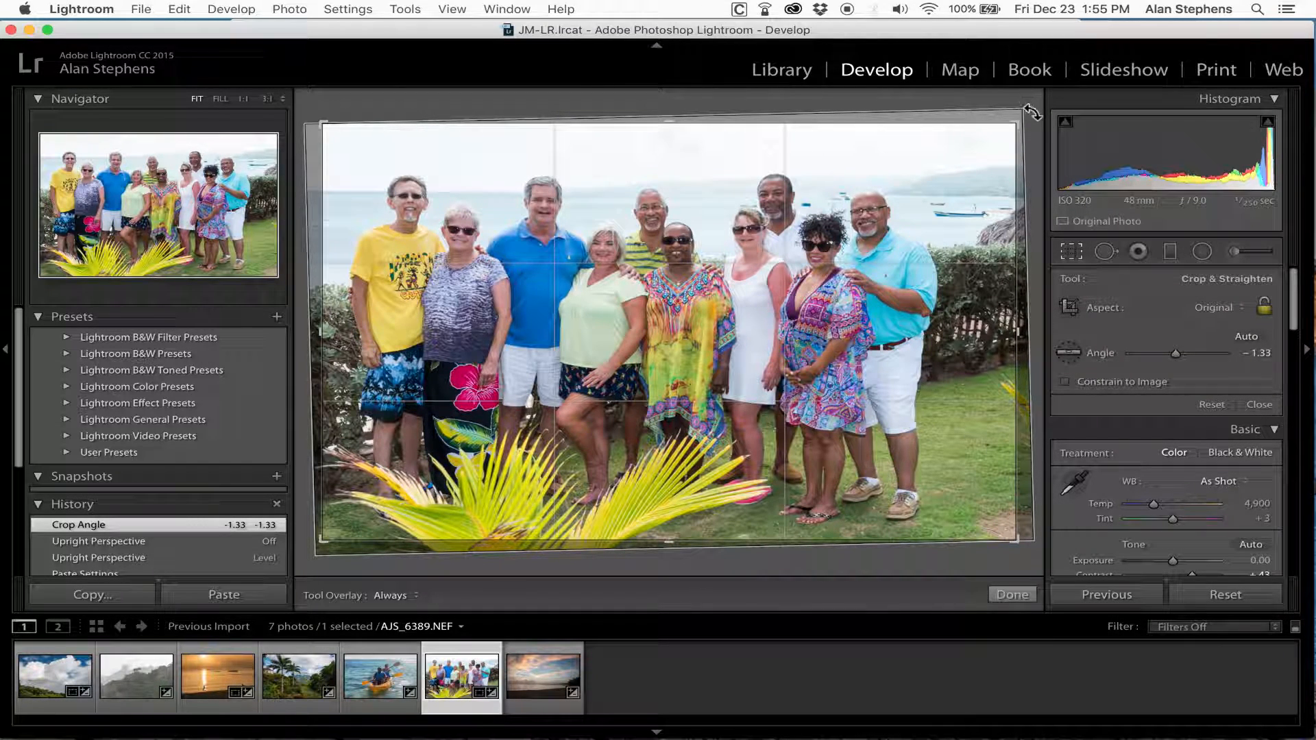
{"action": "left_click_drag", "start_coordinate": [1028, 106], "coordinate": [1027, 103]}
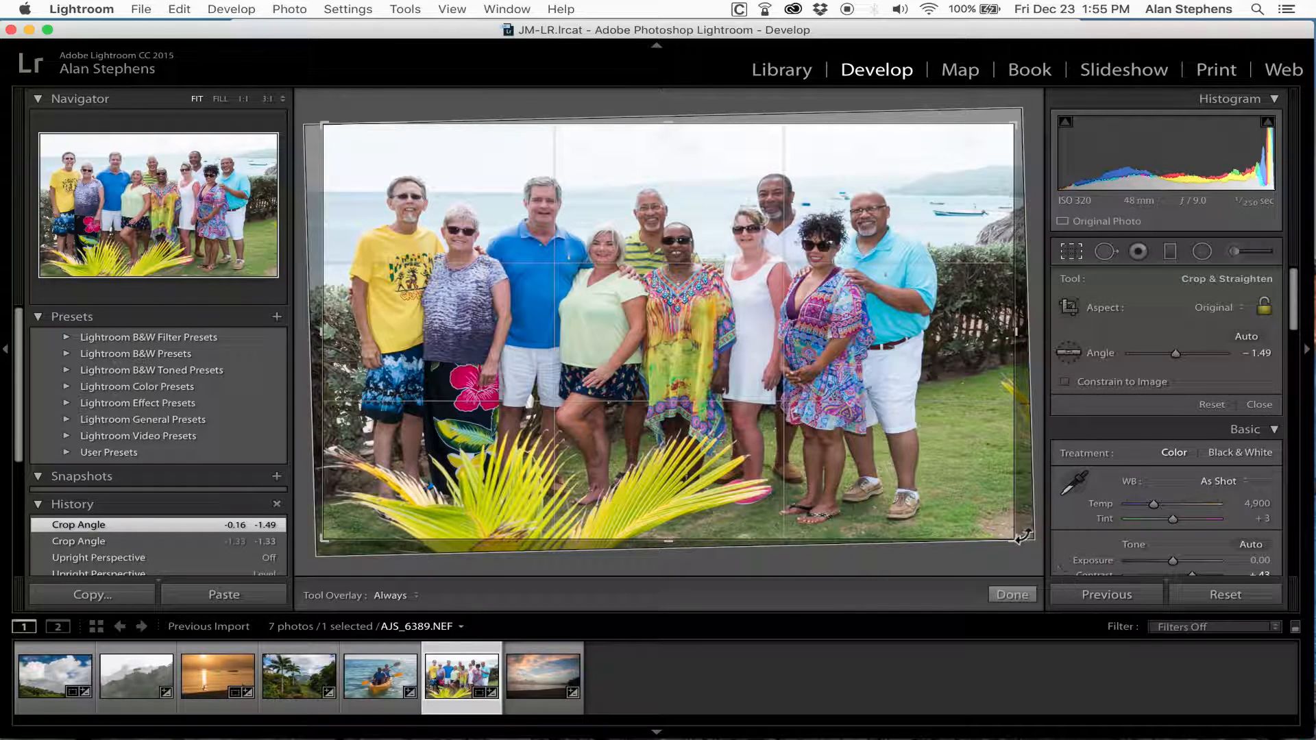
Step: Tighten the group photo's crop around the people with a custom aspect ratio and apply it
{"action": "mouse_move", "coordinate": [1019, 539]}
{"action": "left_mouse_down"}
{"action": "mouse_move", "coordinate": [1029, 551]}
{"action": "mouse_move", "coordinate": [995, 540]}
{"action": "left_mouse_up"}
{"action": "mouse_move", "coordinate": [993, 129]}
{"action": "left_mouse_down"}
{"action": "mouse_move", "coordinate": [1020, 128]}
{"action": "mouse_move", "coordinate": [990, 129]}
{"action": "left_mouse_up"}
{"action": "key", "text": "shift"}
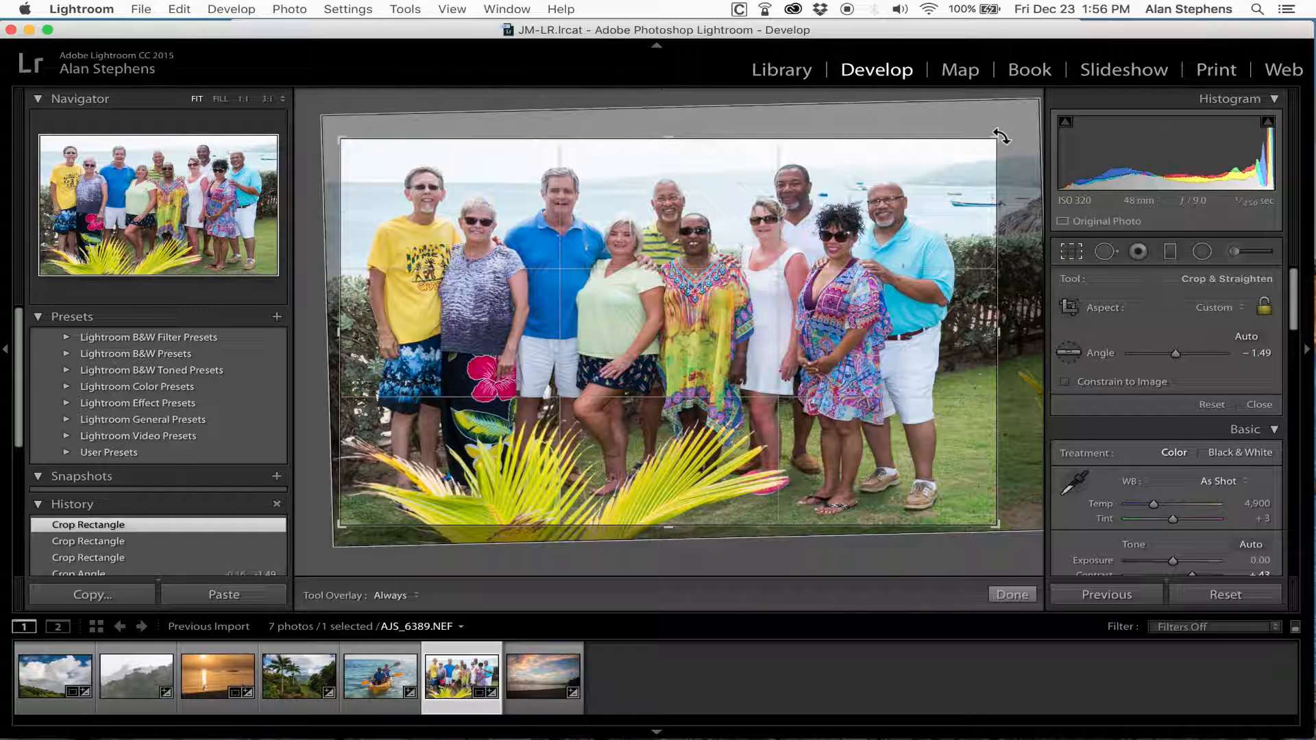
{"action": "left_click", "coordinate": [1014, 595]}
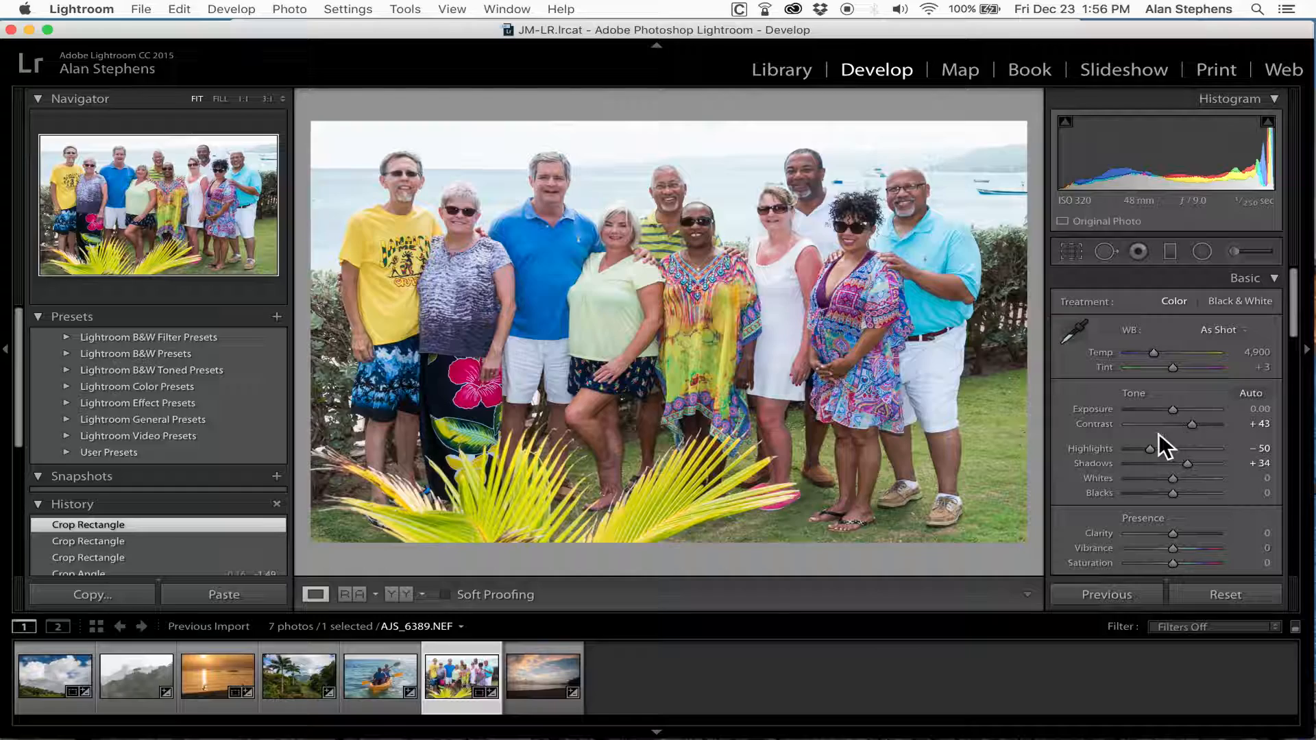
Step: Set the group photo's Highlights to -86, Shadows to +41, Contrast to +37 and Exposure to -0.15
{"action": "left_click_drag", "start_coordinate": [1151, 449], "coordinate": [1194, 466]}
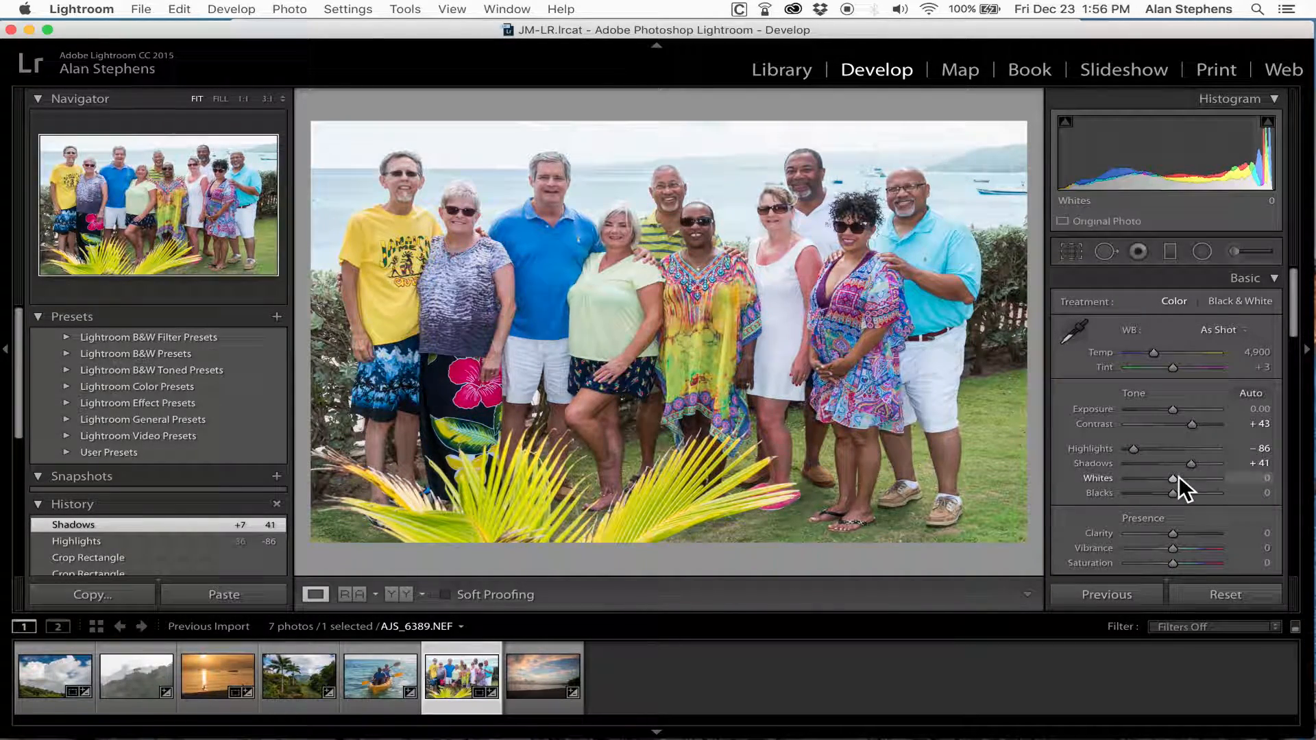
{"action": "left_click_drag", "start_coordinate": [1190, 422], "coordinate": [1170, 410]}
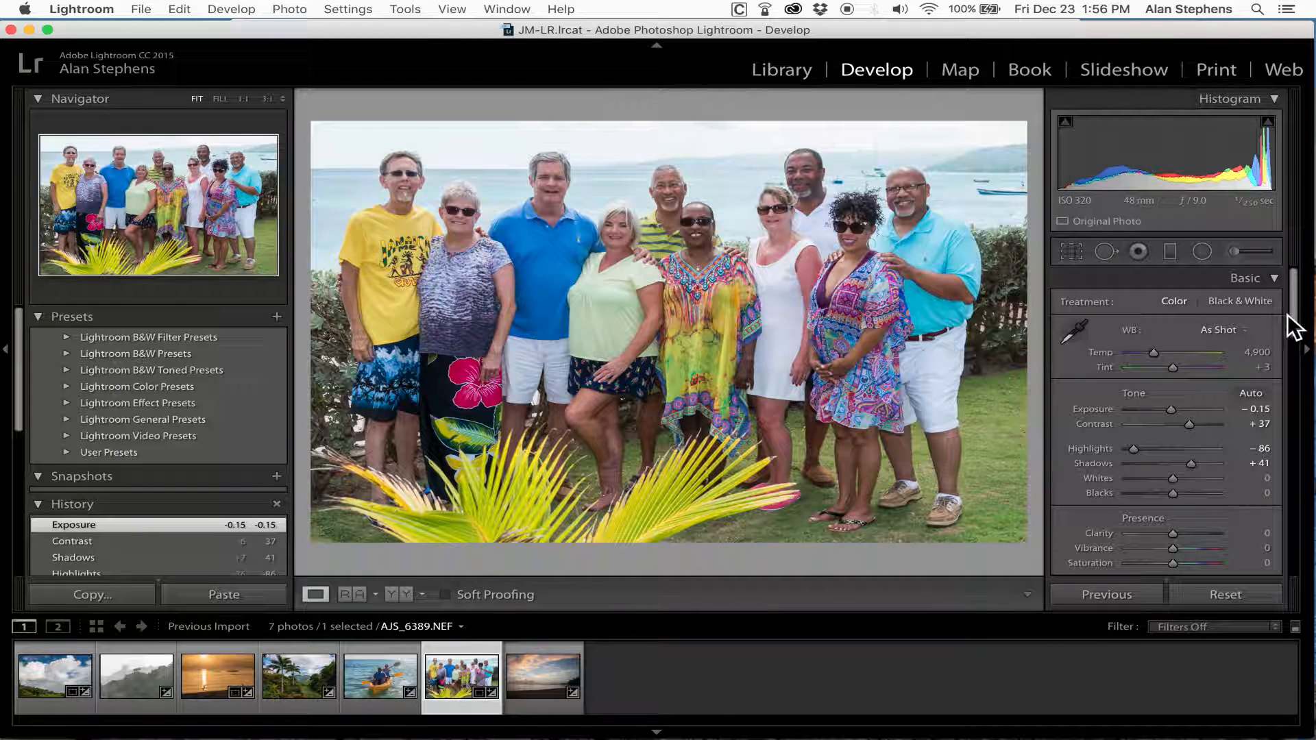
Step: Soften the group photo by setting its Clarity to -9
{"action": "scroll", "coordinate": [1295, 320], "scroll_direction": "down", "scroll_amount": 1}
{"action": "left_click_drag", "start_coordinate": [1295, 316], "coordinate": [1295, 336]}
{"action": "left_click", "coordinate": [1174, 436]}
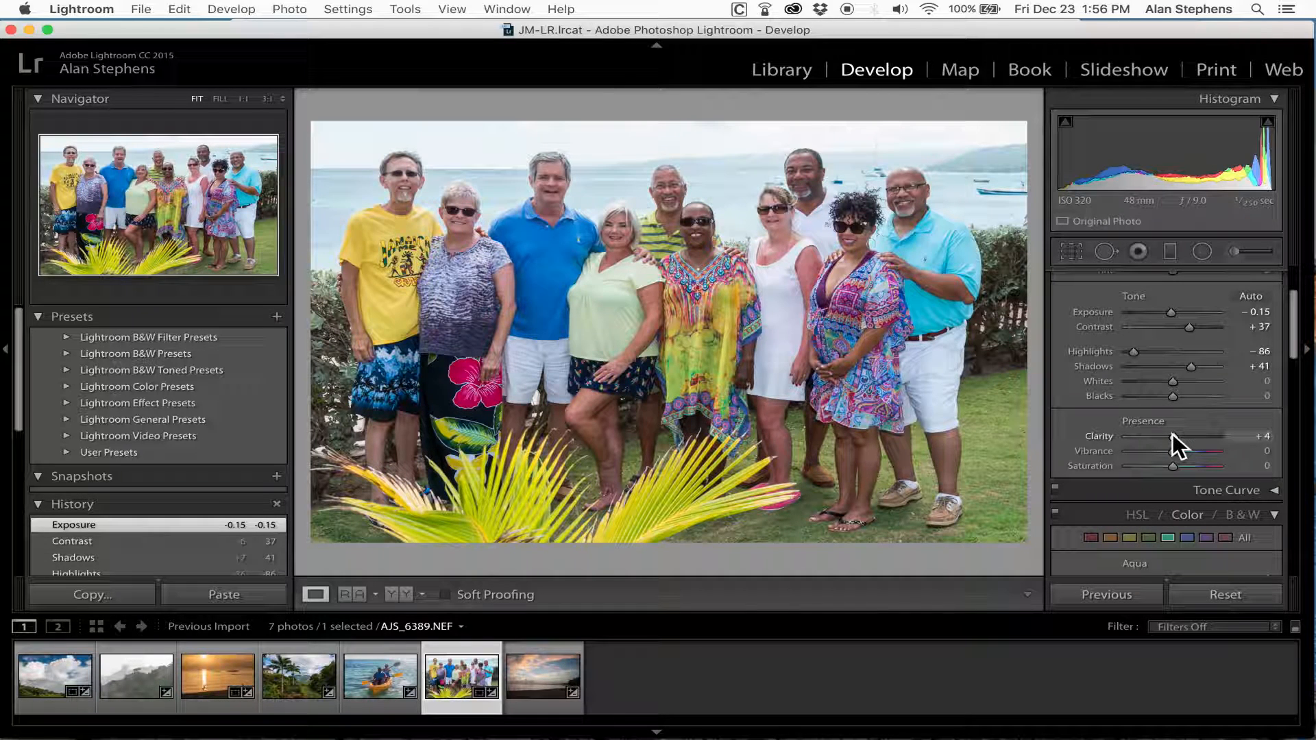
{"action": "double_click", "coordinate": [1173, 433]}
{"action": "mouse_move", "coordinate": [1157, 432]}
{"action": "left_mouse_down"}
{"action": "mouse_move", "coordinate": [1145, 432]}
{"action": "mouse_move", "coordinate": [1224, 438]}
{"action": "mouse_move", "coordinate": [1169, 433]}
{"action": "left_mouse_up"}
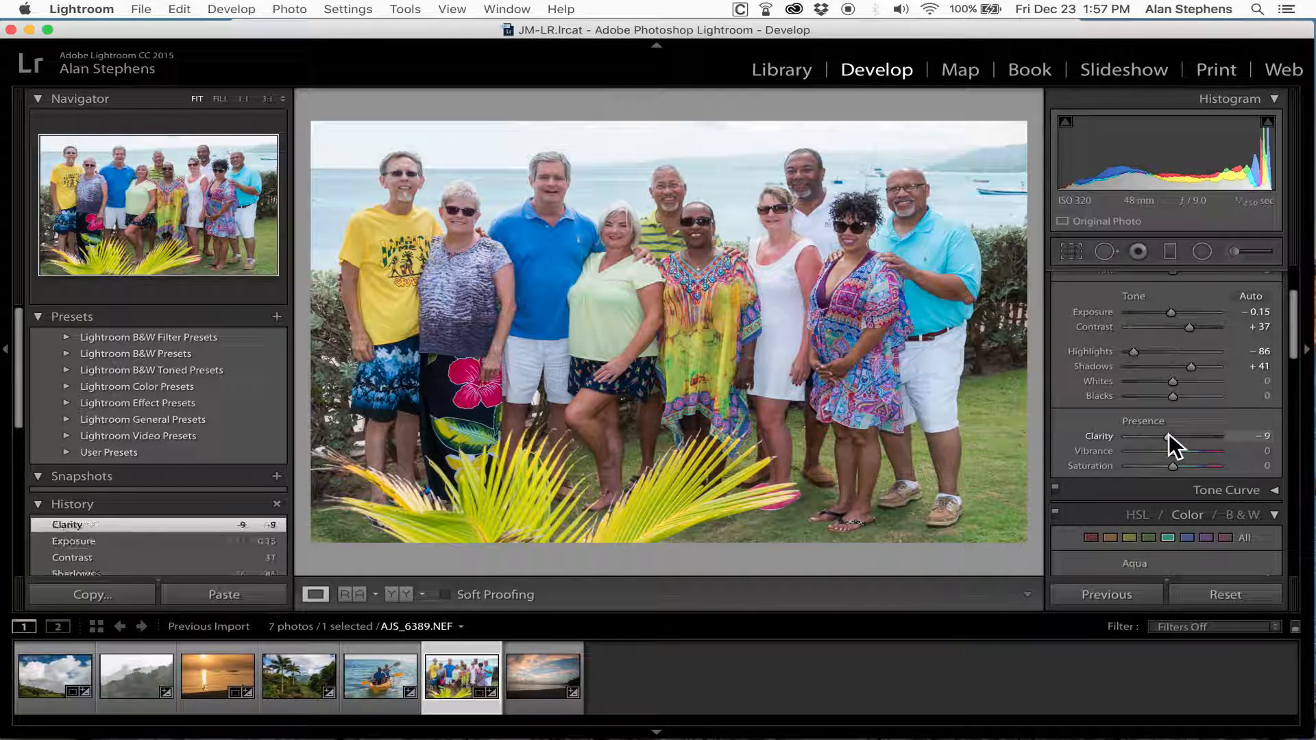
Step: Inspect the faces in the group photo at 1:1 and lower the Clarity to -11
{"action": "left_click", "coordinate": [671, 195]}
{"action": "left_click_drag", "start_coordinate": [913, 364], "coordinate": [549, 379]}
{"action": "left_click_drag", "start_coordinate": [884, 301], "coordinate": [747, 388]}
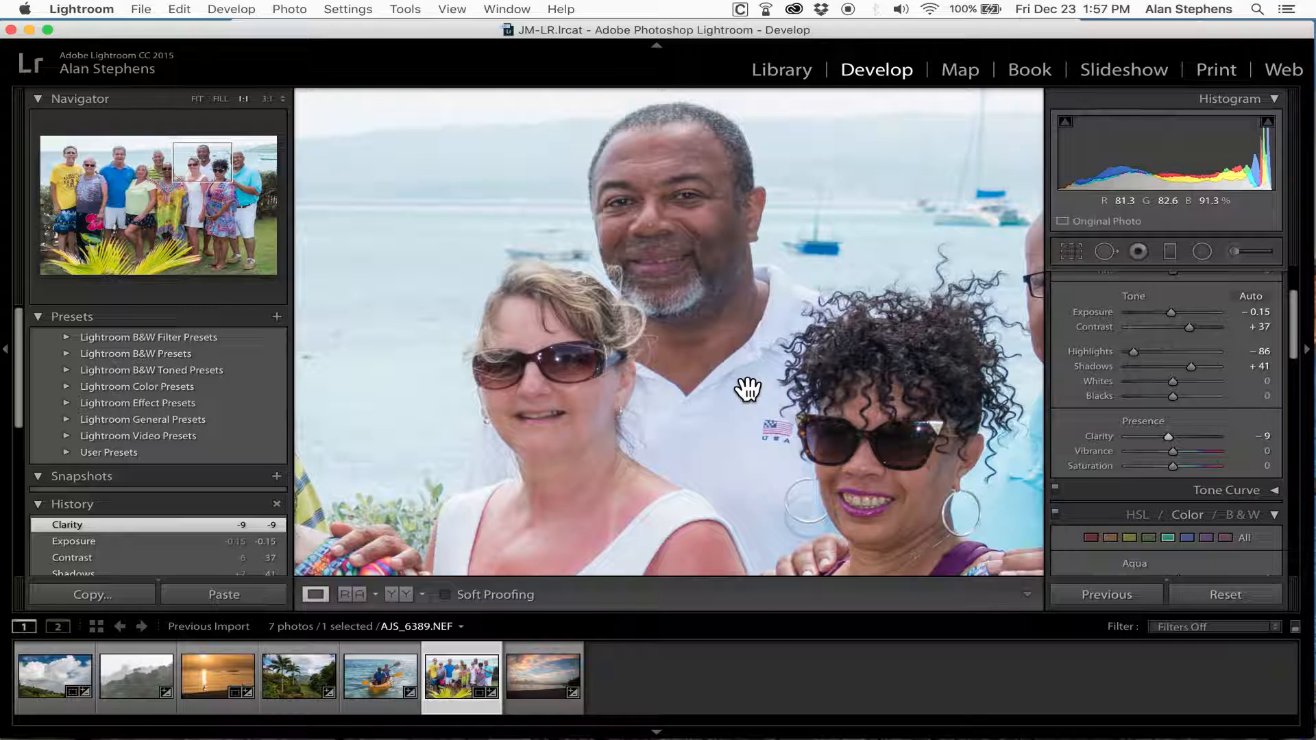
{"action": "left_click_drag", "start_coordinate": [909, 379], "coordinate": [889, 363]}
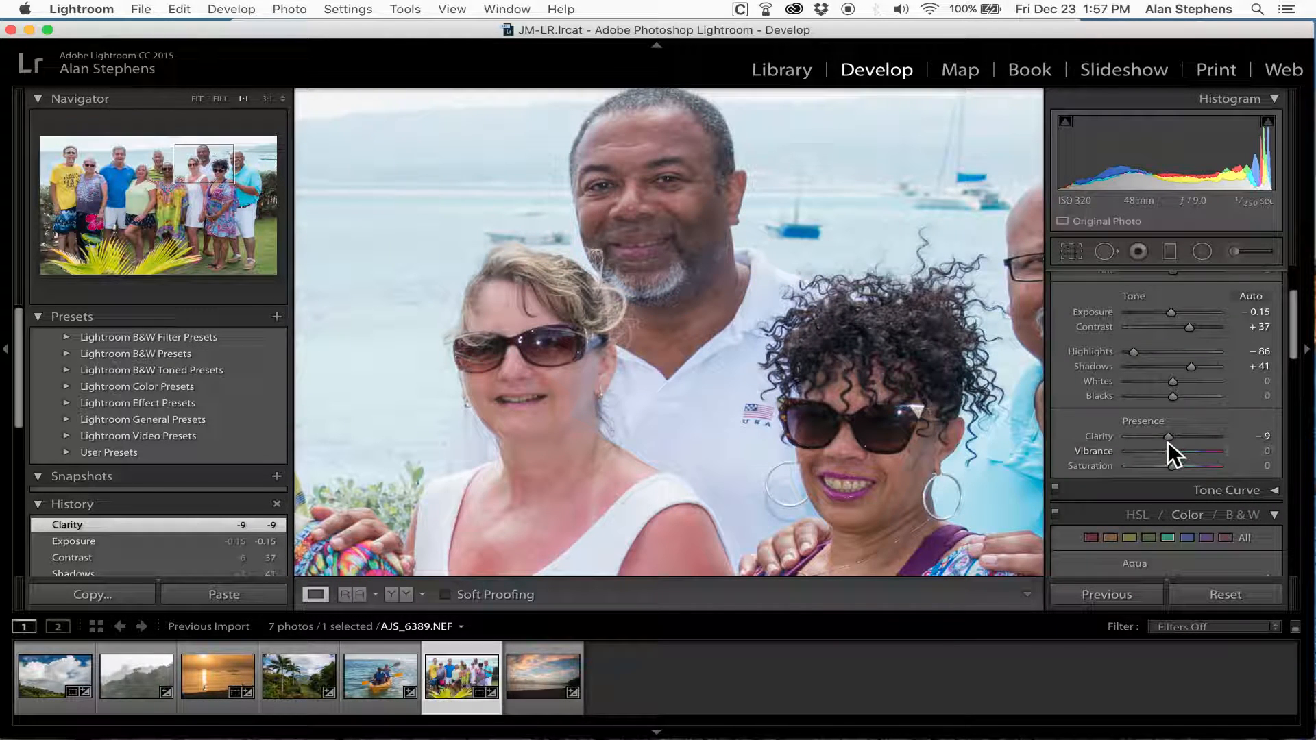
{"action": "mouse_move", "coordinate": [1170, 436]}
{"action": "left_mouse_down"}
{"action": "mouse_move", "coordinate": [1192, 437]}
{"action": "mouse_move", "coordinate": [1133, 437]}
{"action": "mouse_move", "coordinate": [1167, 442]}
{"action": "left_mouse_up"}
{"action": "left_click", "coordinate": [671, 332]}
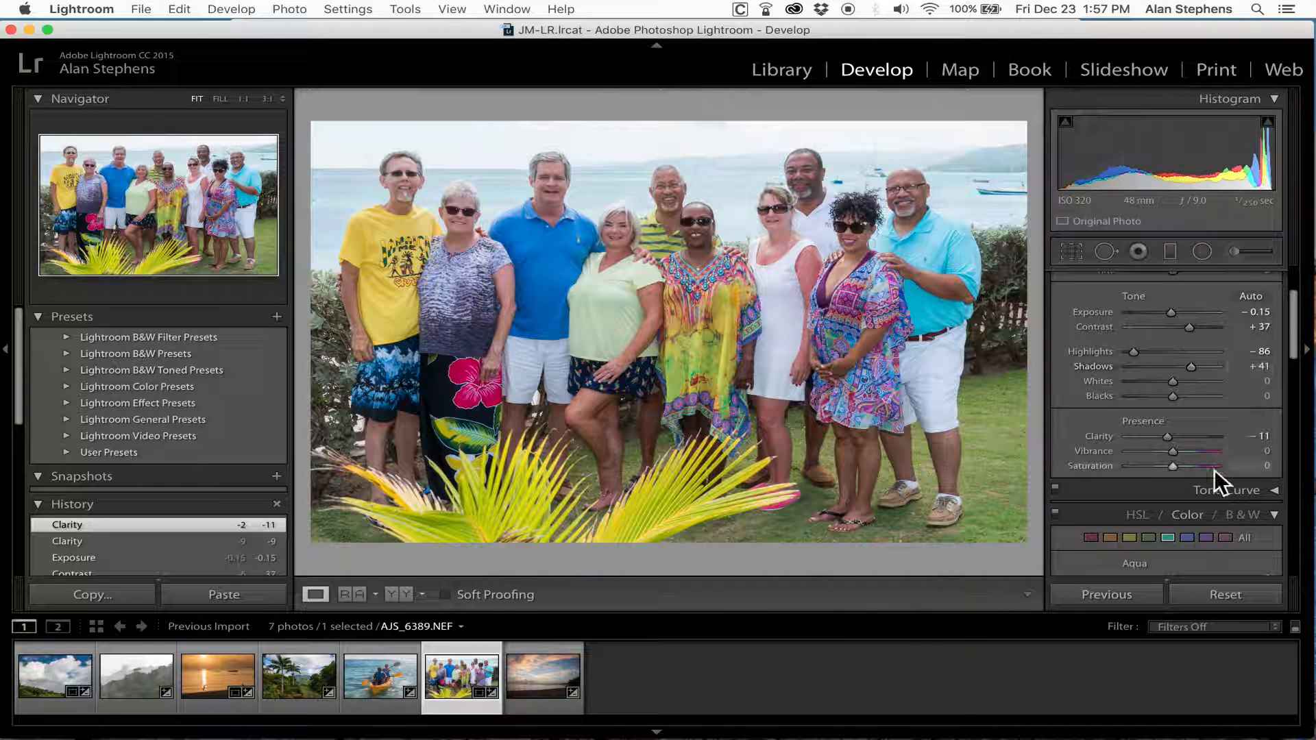
Step: Set the beach sunset photo's Highlights to -56, Shadows to +54, Contrast to +13 and Luminance noise reduction to 32
{"action": "left_click", "coordinate": [552, 669]}
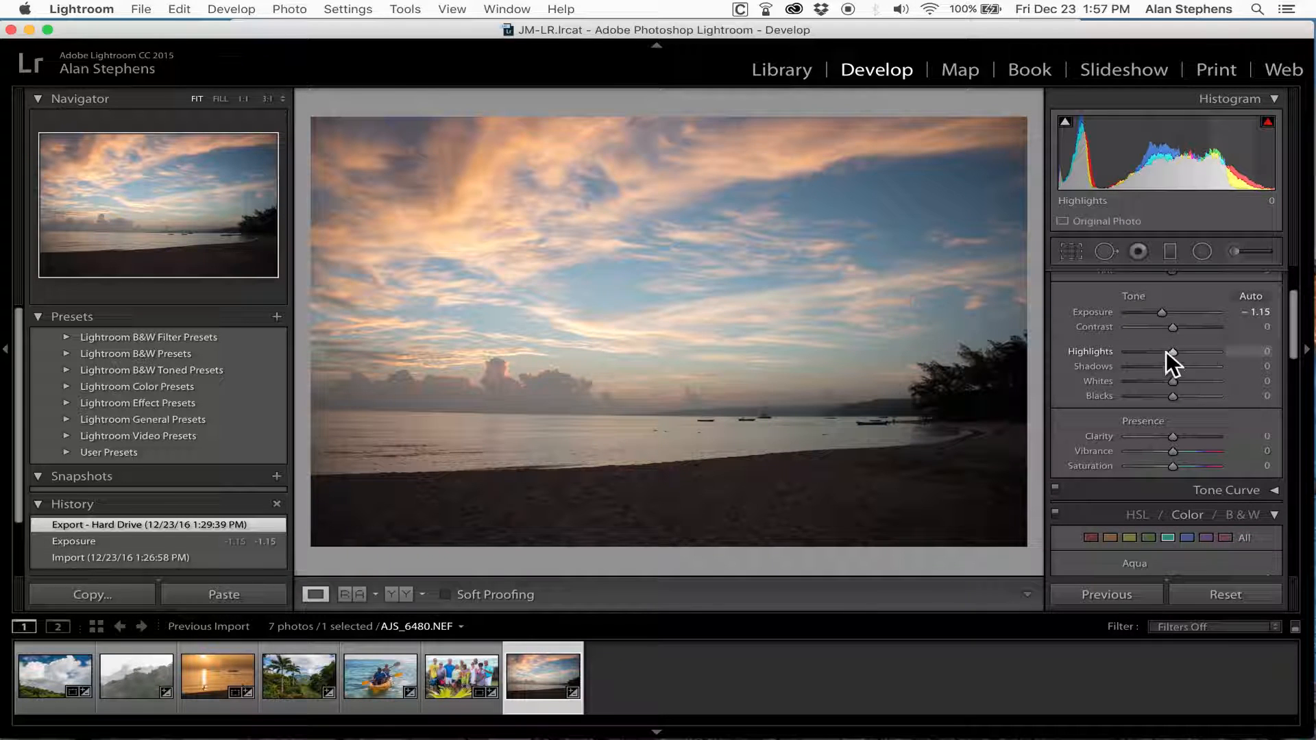
{"action": "mouse_move", "coordinate": [1170, 351]}
{"action": "left_mouse_down"}
{"action": "mouse_move", "coordinate": [1145, 351]}
{"action": "mouse_move", "coordinate": [1198, 365]}
{"action": "mouse_move", "coordinate": [1173, 325]}
{"action": "mouse_move", "coordinate": [1192, 326]}
{"action": "mouse_move", "coordinate": [1180, 327]}
{"action": "left_mouse_up"}
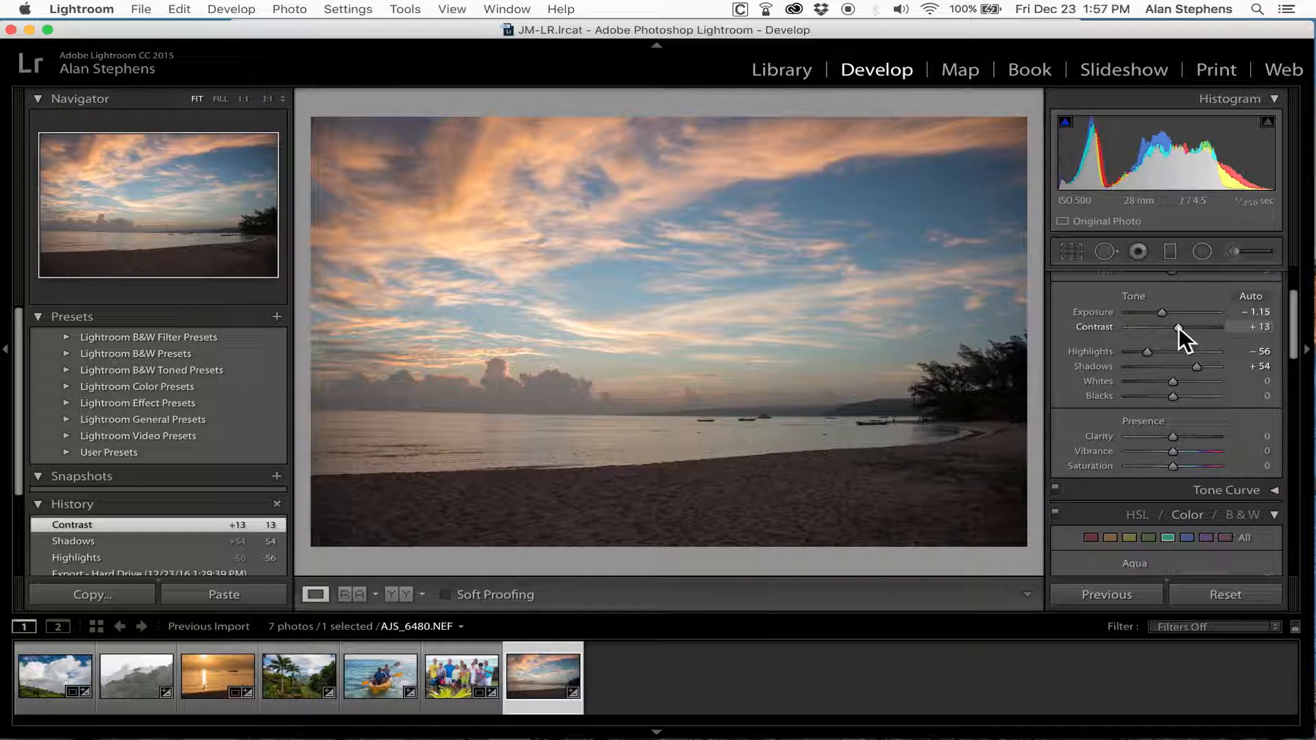
{"action": "left_click_drag", "start_coordinate": [1294, 335], "coordinate": [1302, 432]}
{"action": "left_click", "coordinate": [1154, 406]}
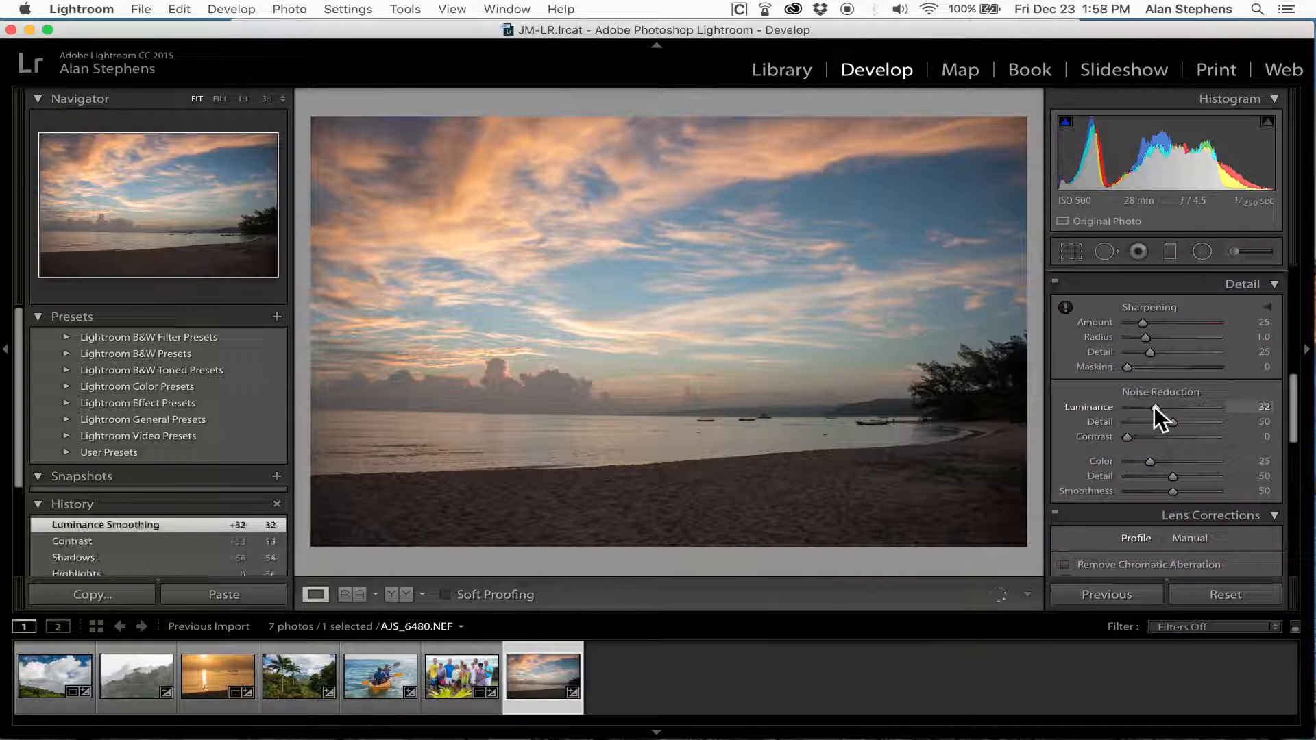
Step: Remove chromatic aberration and enable lens profile corrections on the beach sunset photo
{"action": "left_click_drag", "start_coordinate": [1293, 411], "coordinate": [1296, 455]}
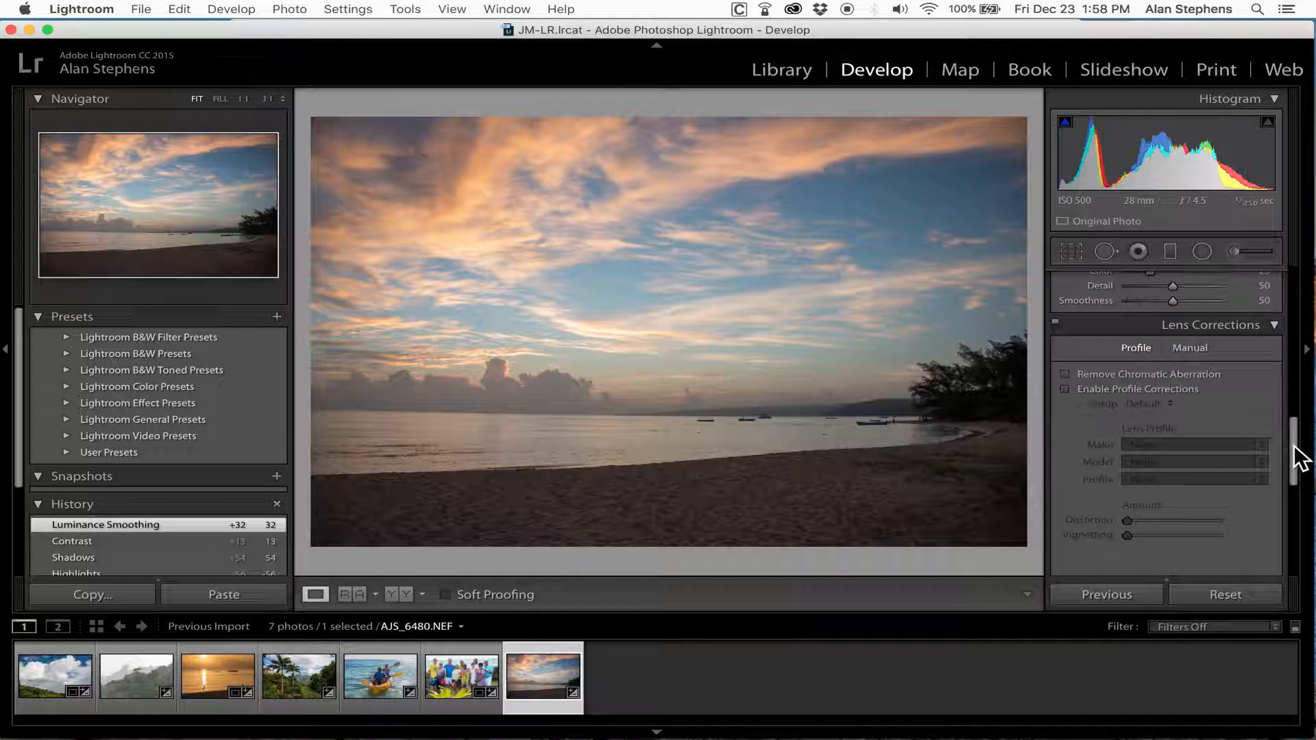
{"action": "left_click", "coordinate": [1067, 365]}
{"action": "left_click", "coordinate": [1067, 377]}
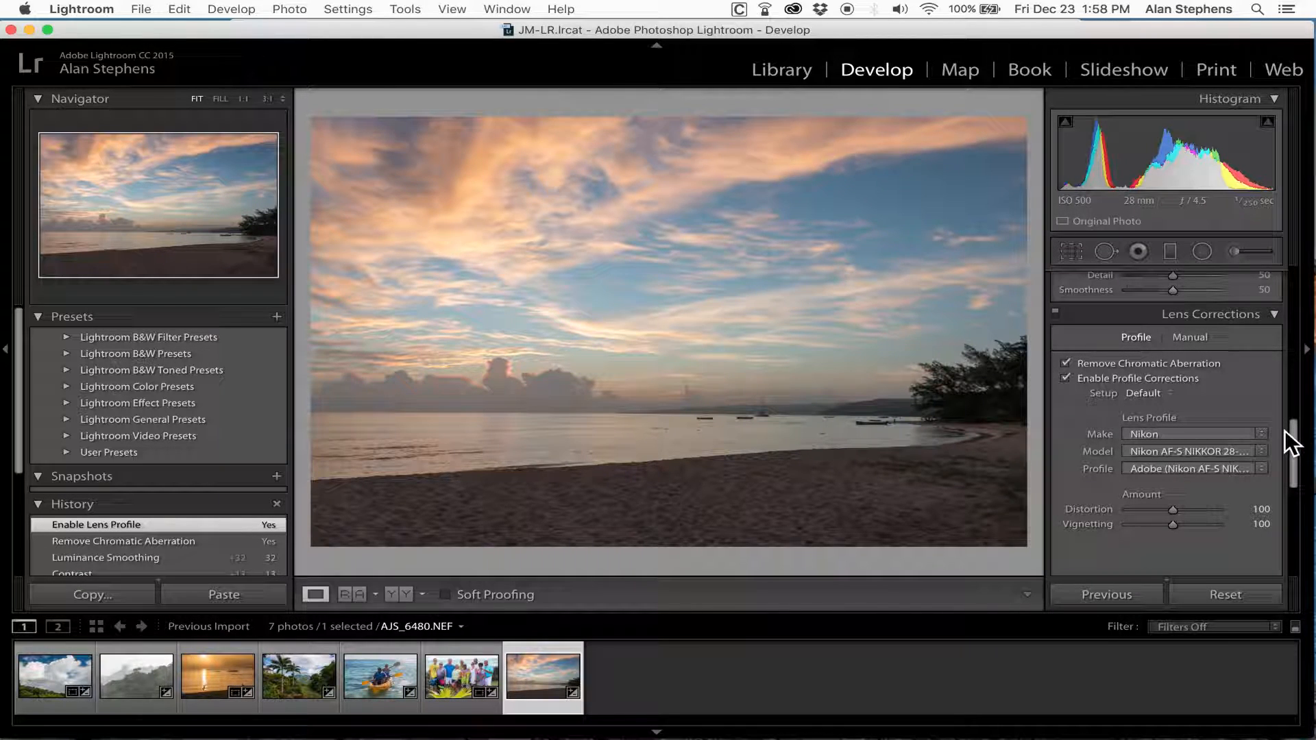
{"action": "left_click", "coordinate": [1072, 253]}
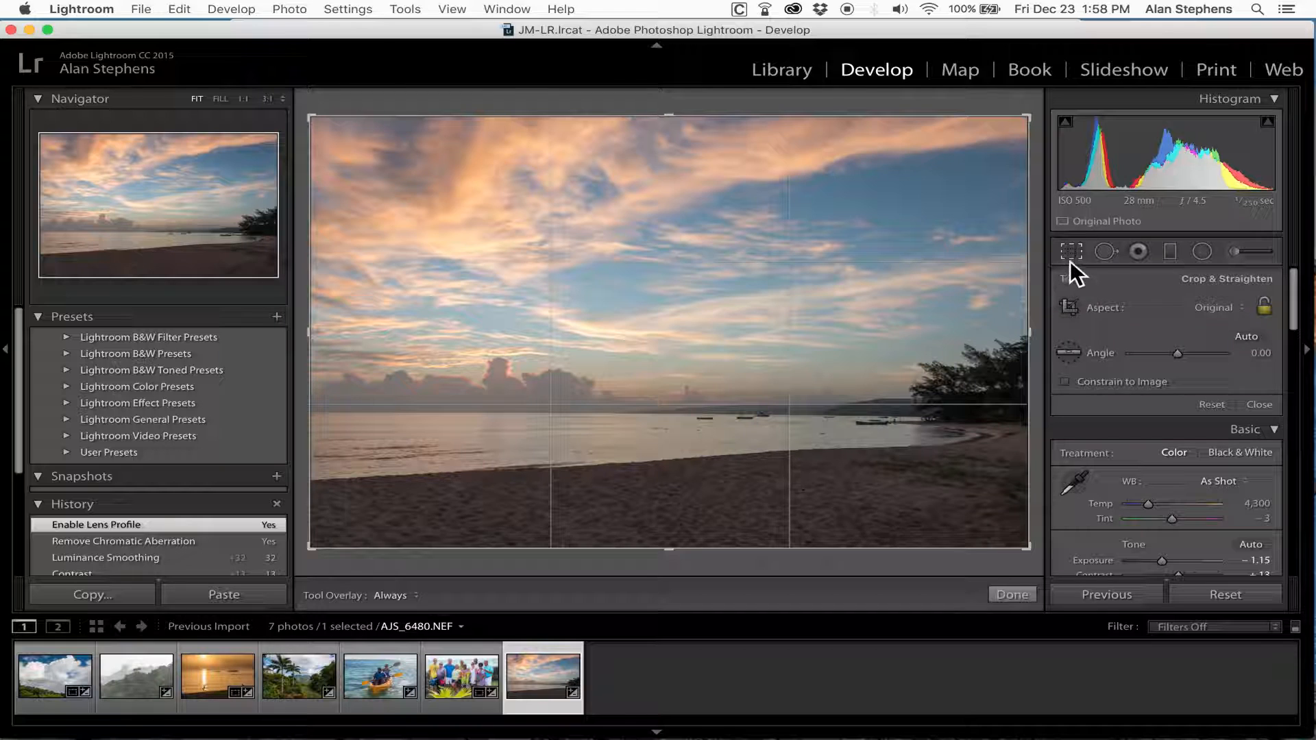
{"action": "left_click", "coordinate": [1026, 592]}
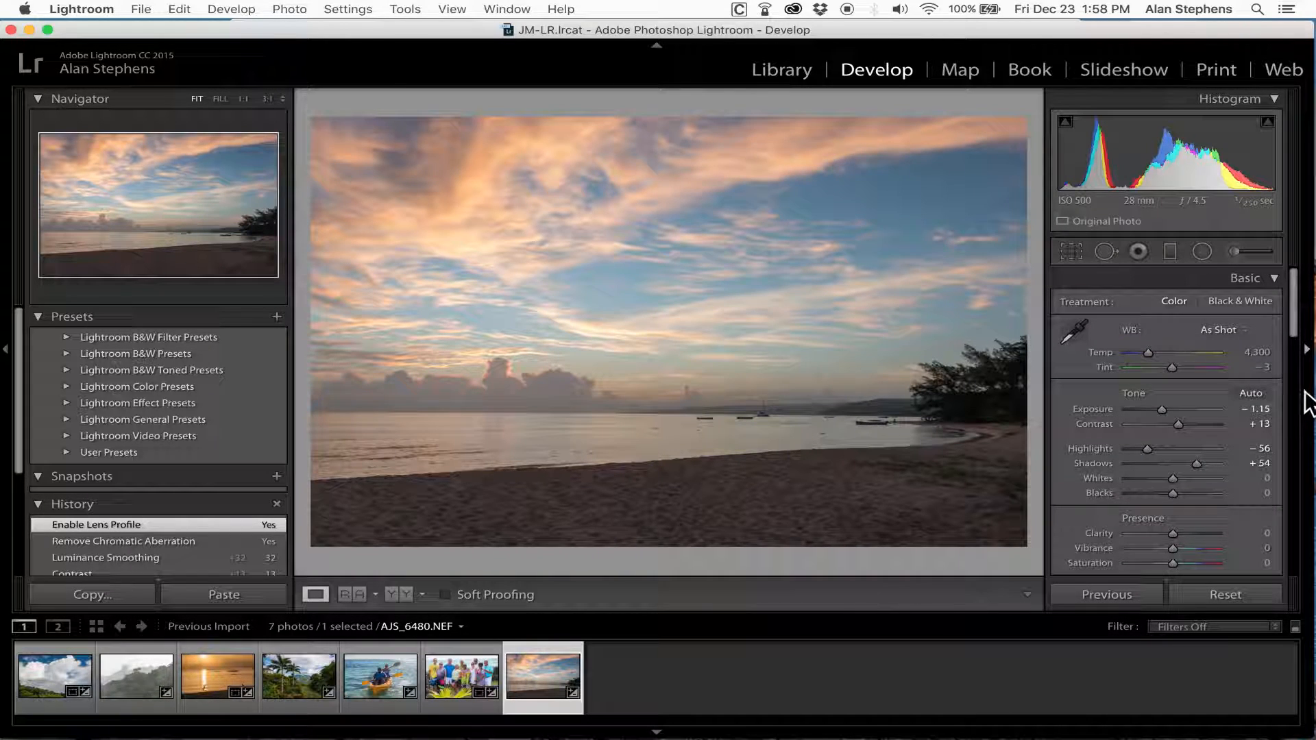
Step: Try a black-and-white beach photo with Red -32, Orange -5, Yellow +45, Aqua -5, Blue -100 and Purple -41, and return it to color
{"action": "left_click_drag", "start_coordinate": [1298, 341], "coordinate": [1306, 416]}
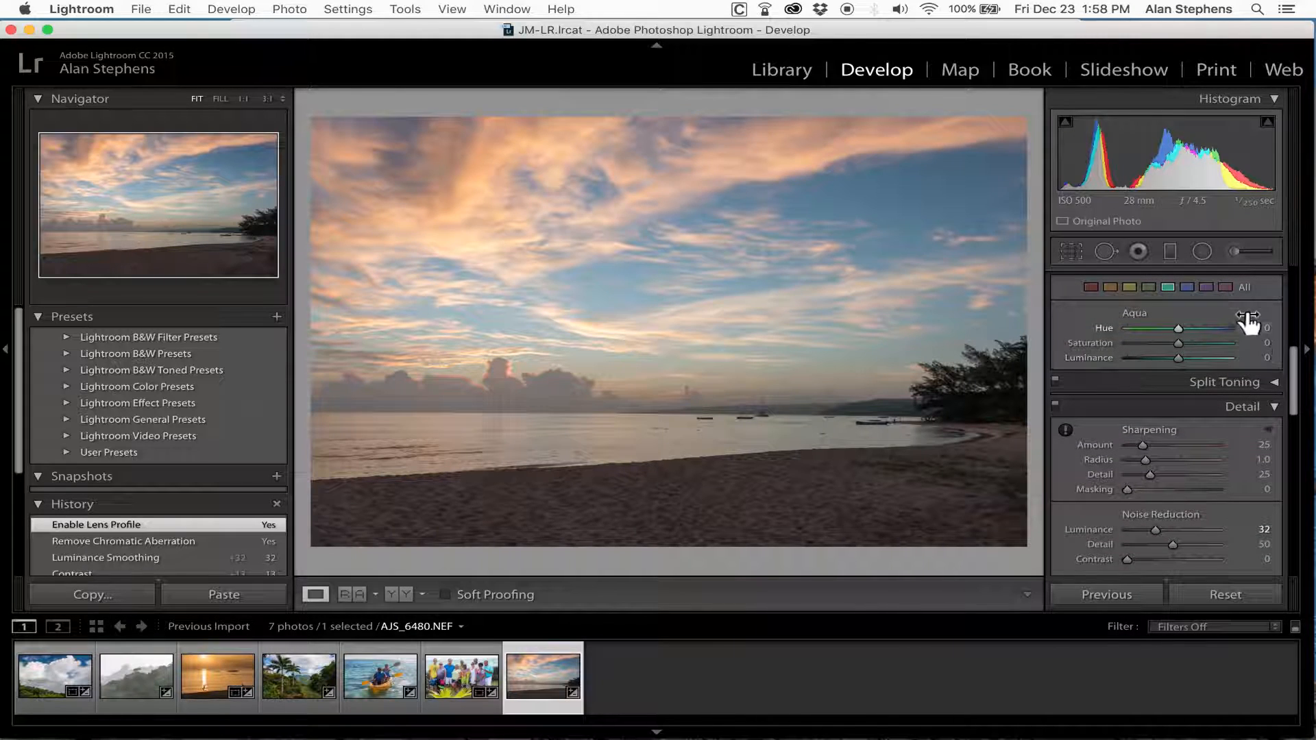
{"action": "left_click_drag", "start_coordinate": [1293, 367], "coordinate": [1292, 351]}
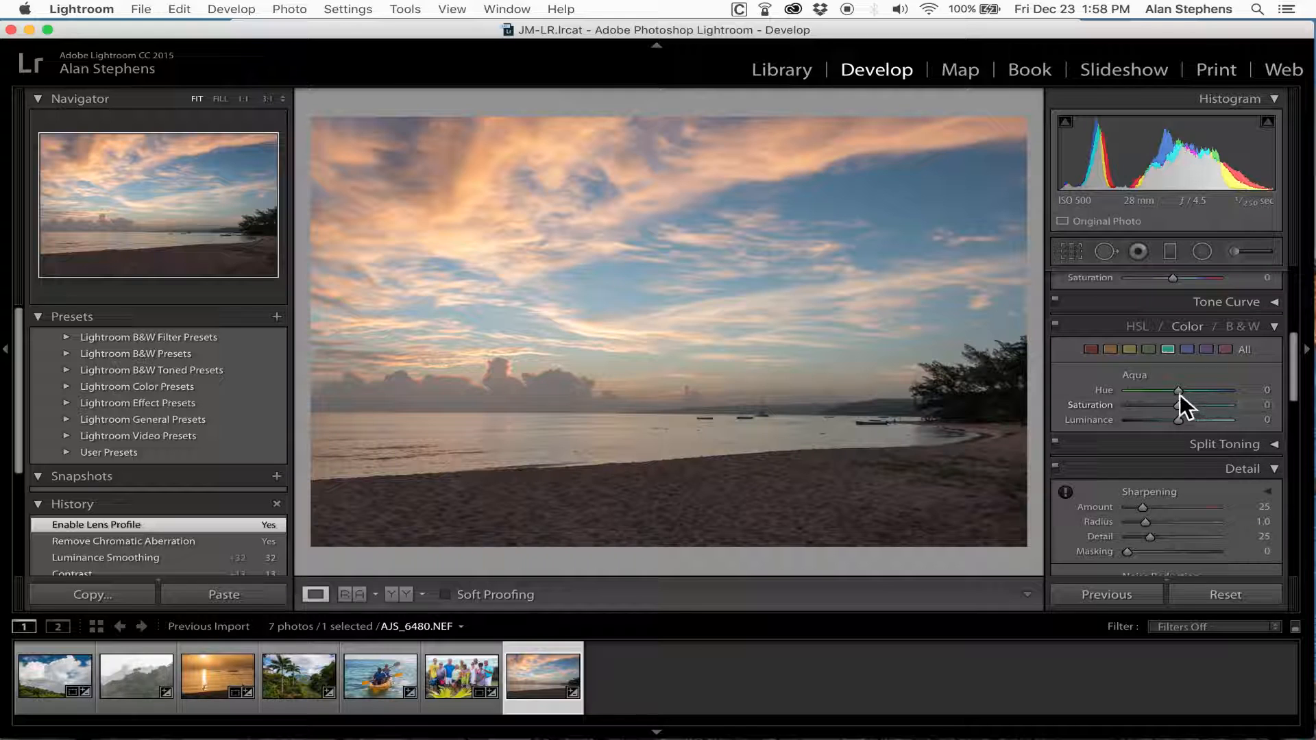
{"action": "left_click", "coordinate": [1188, 325]}
{"action": "left_click", "coordinate": [1187, 325]}
{"action": "left_click", "coordinate": [1239, 327]}
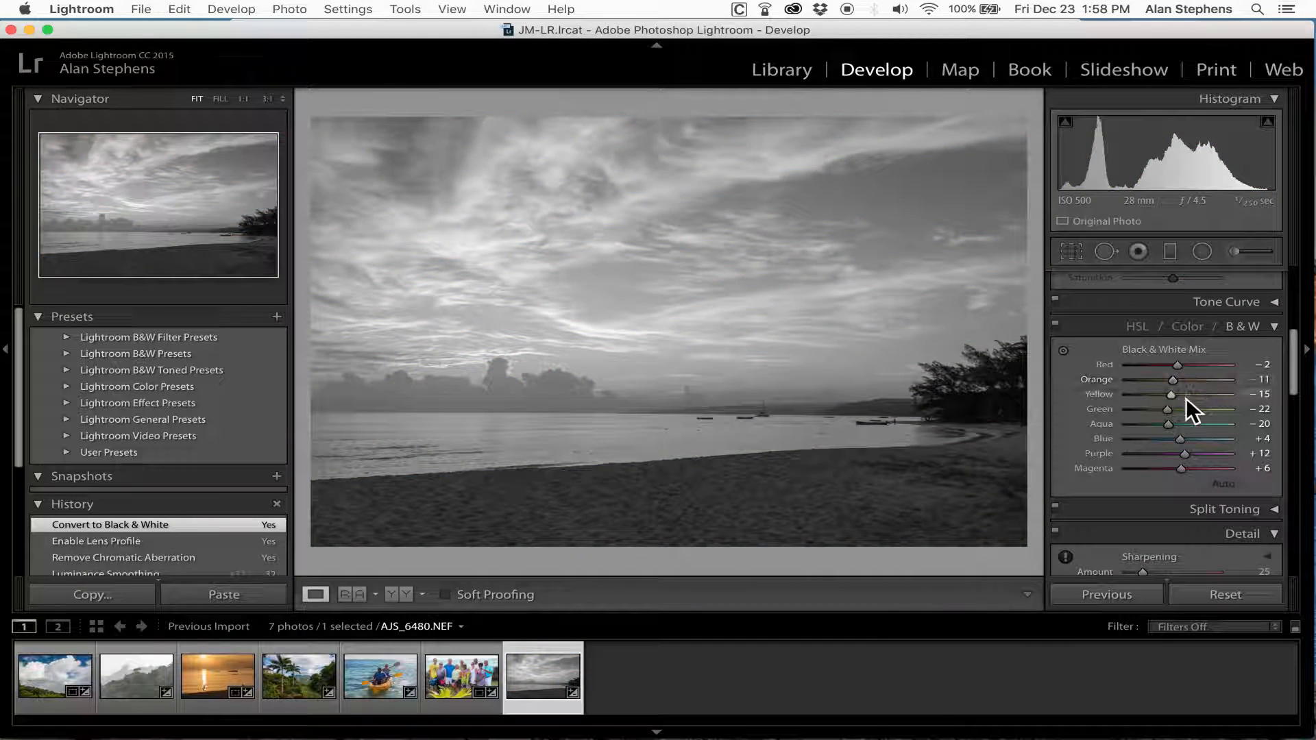
{"action": "mouse_move", "coordinate": [1175, 364]}
{"action": "left_mouse_down"}
{"action": "mouse_move", "coordinate": [1125, 365]}
{"action": "mouse_move", "coordinate": [1219, 369]}
{"action": "mouse_move", "coordinate": [1175, 370]}
{"action": "left_mouse_up"}
{"action": "left_click_drag", "start_coordinate": [1180, 439], "coordinate": [1109, 441]}
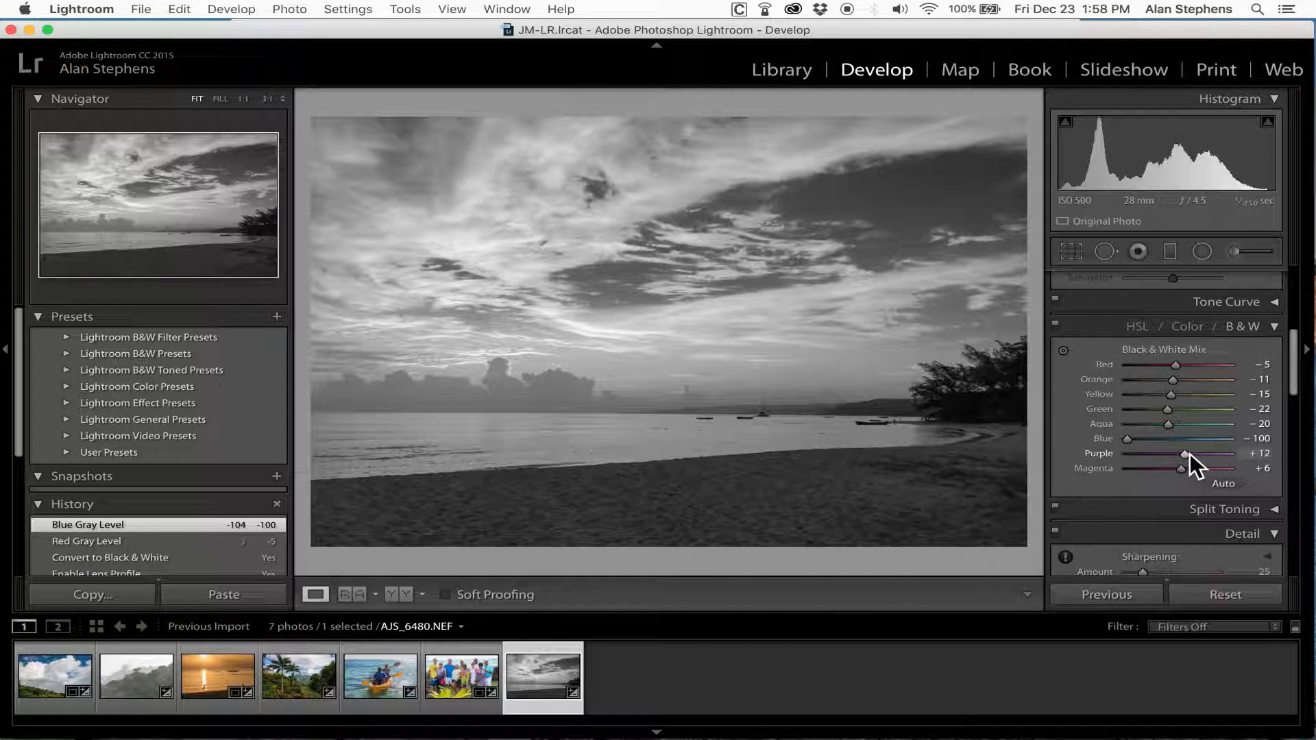
{"action": "left_click_drag", "start_coordinate": [1190, 454], "coordinate": [1177, 384]}
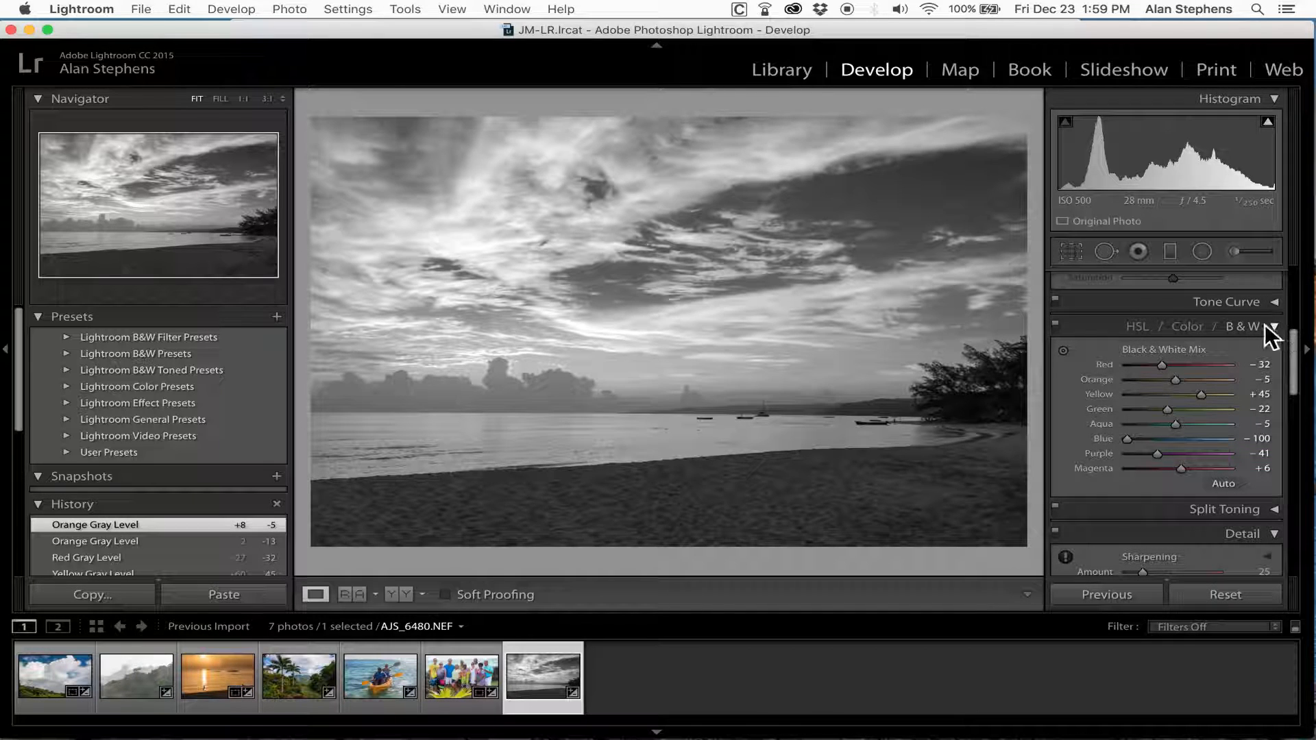
{"action": "left_click", "coordinate": [1187, 326]}
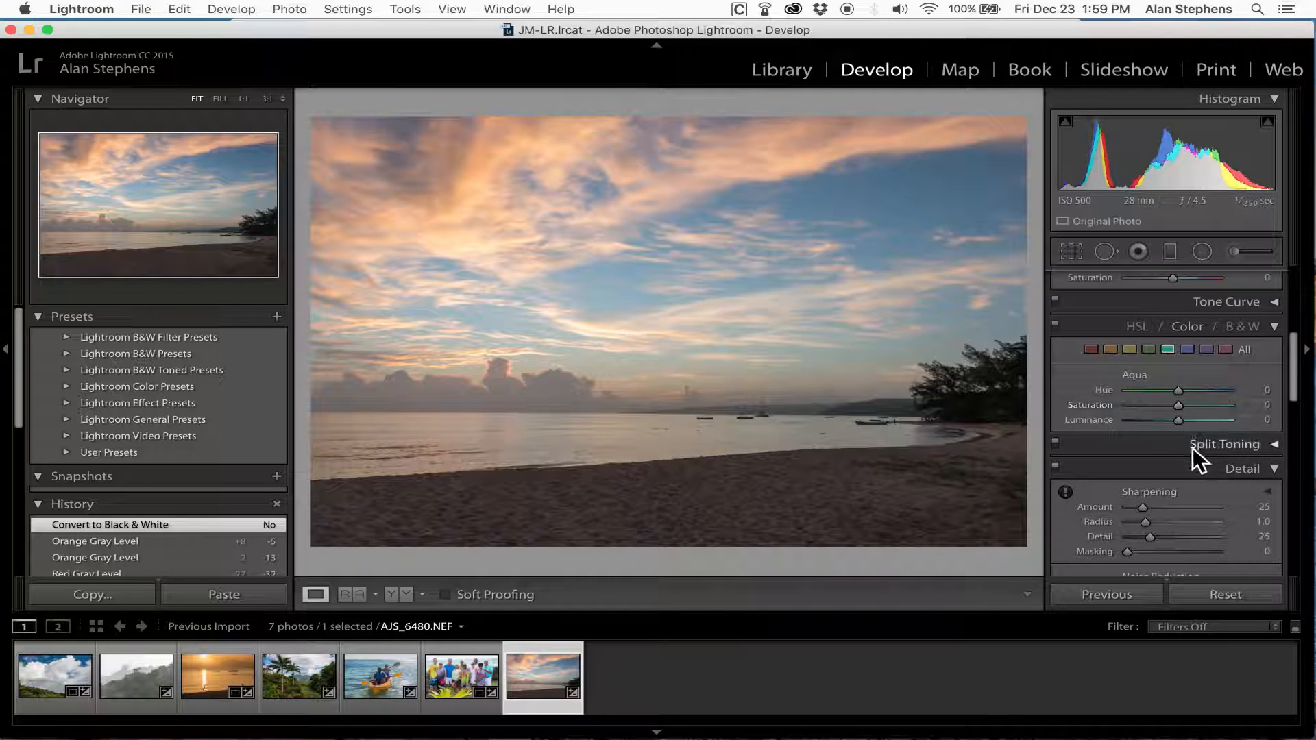
Step: Raise the beach sunset photo's orange Saturation to +41
{"action": "left_click", "coordinate": [1112, 348]}
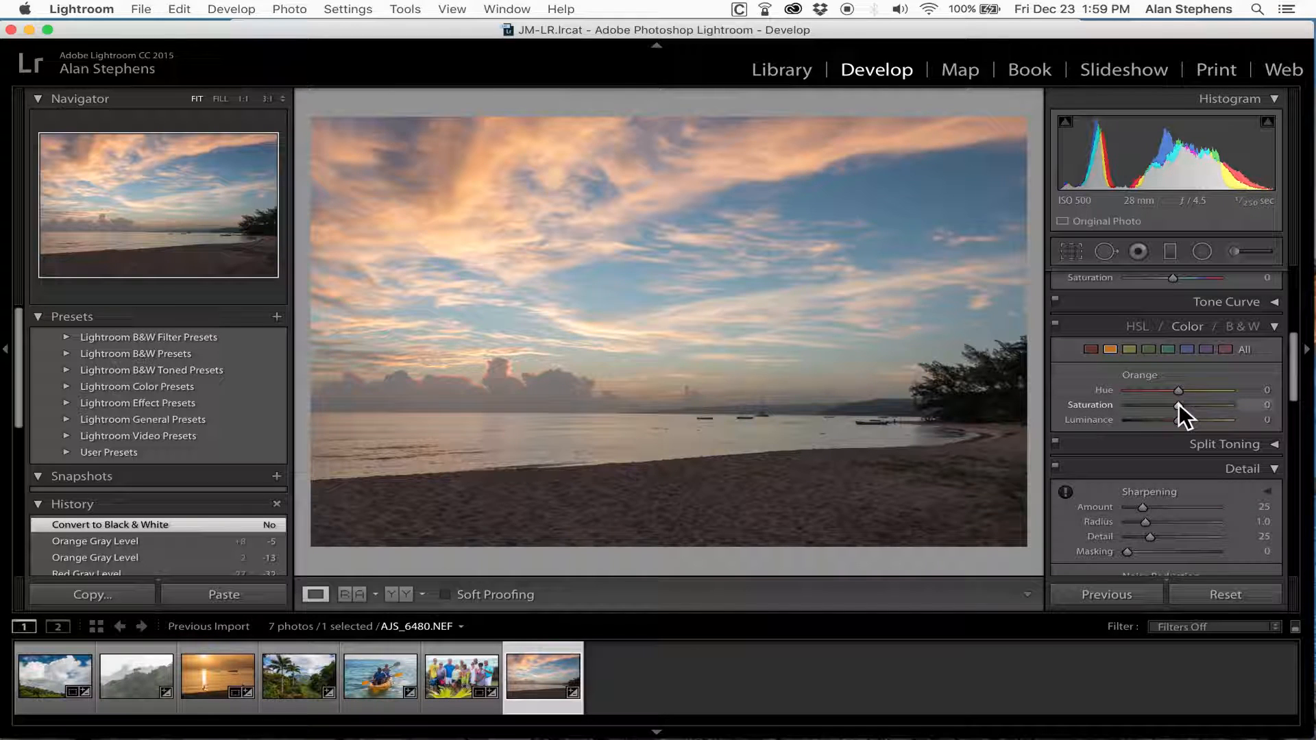
{"action": "left_click_drag", "start_coordinate": [1179, 404], "coordinate": [1200, 405]}
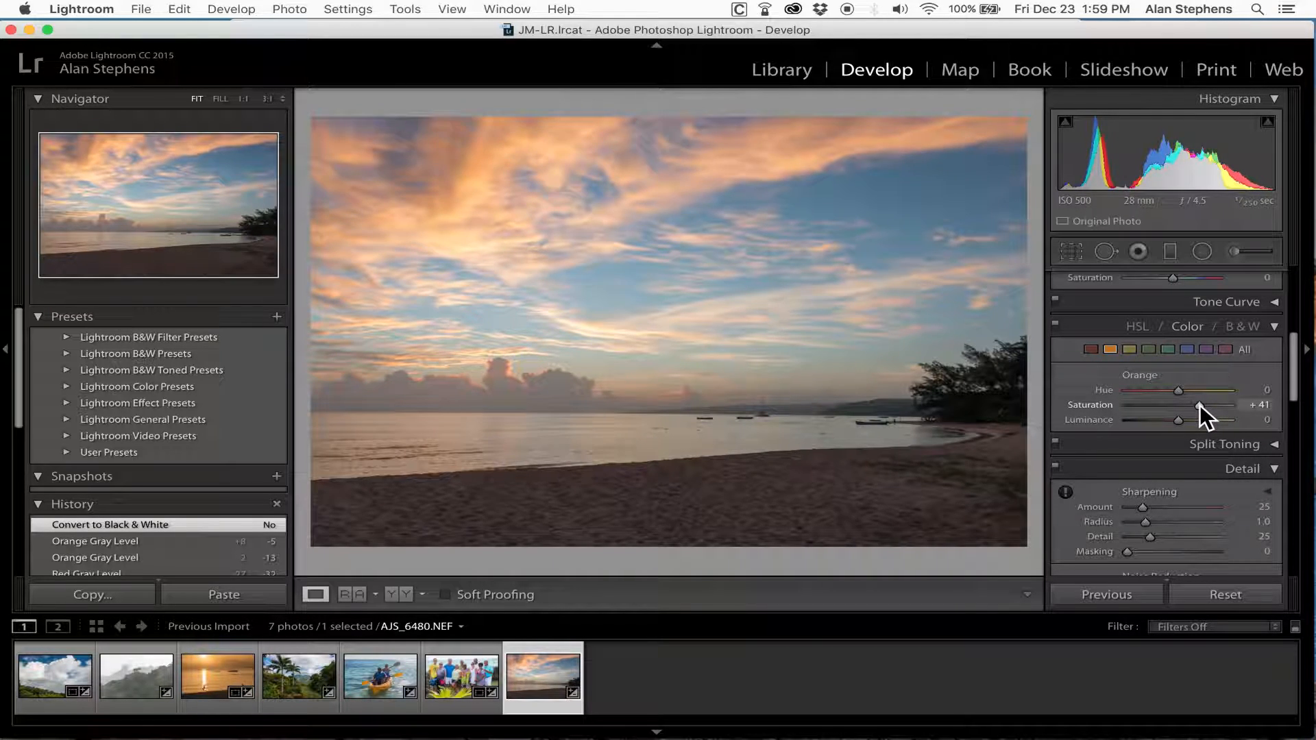
Step: Set the beach sunset photo's orange Hue to -13 and Luminance to -9, and its blue Saturation to +48 and Hue to +5
{"action": "mouse_move", "coordinate": [1178, 392]}
{"action": "left_mouse_down"}
{"action": "mouse_move", "coordinate": [1162, 395]}
{"action": "mouse_move", "coordinate": [1204, 401]}
{"action": "mouse_move", "coordinate": [1171, 402]}
{"action": "left_mouse_up"}
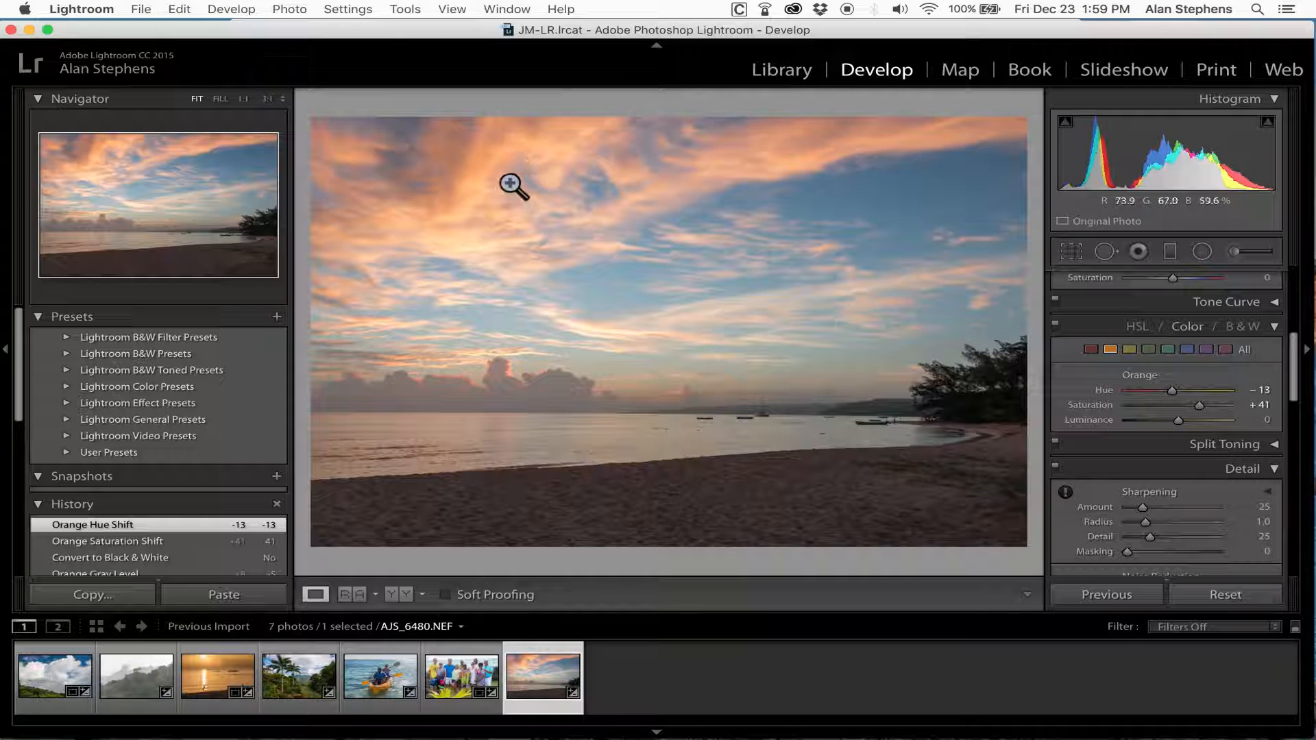
{"action": "left_click_drag", "start_coordinate": [1178, 419], "coordinate": [1174, 420]}
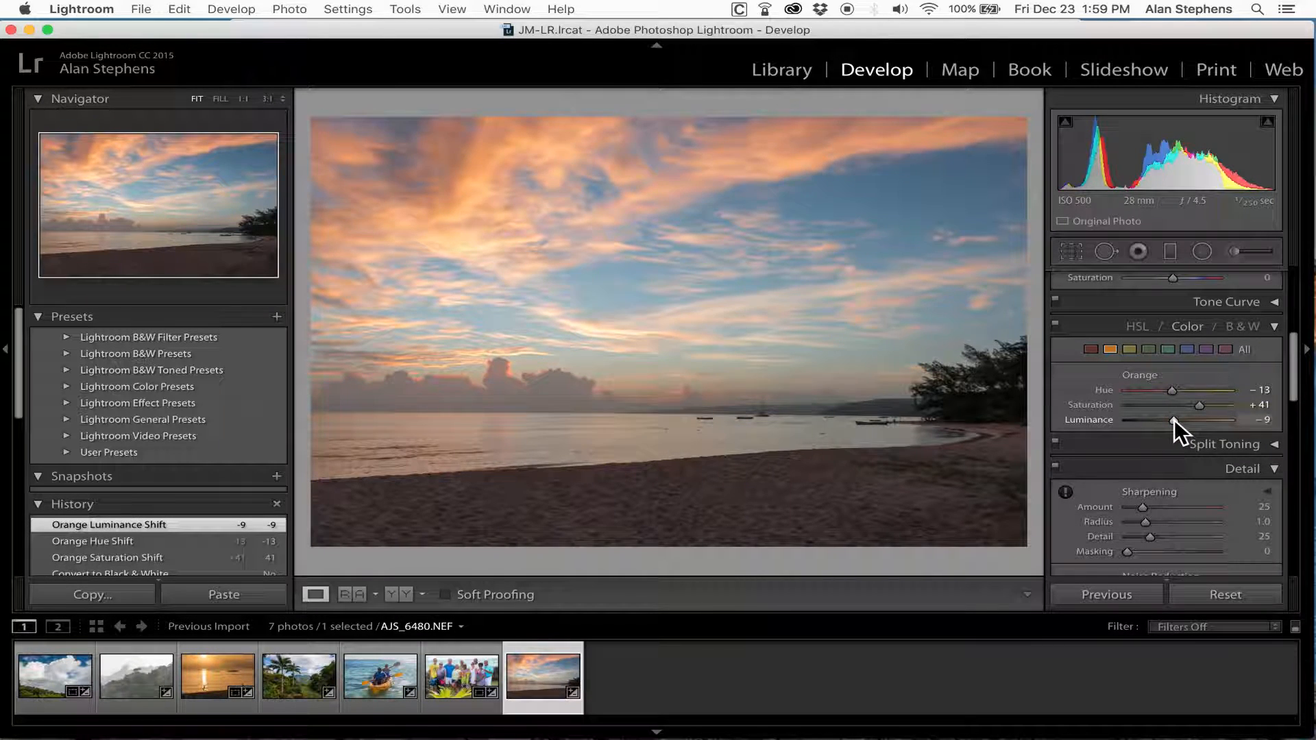
{"action": "left_click", "coordinate": [1184, 349]}
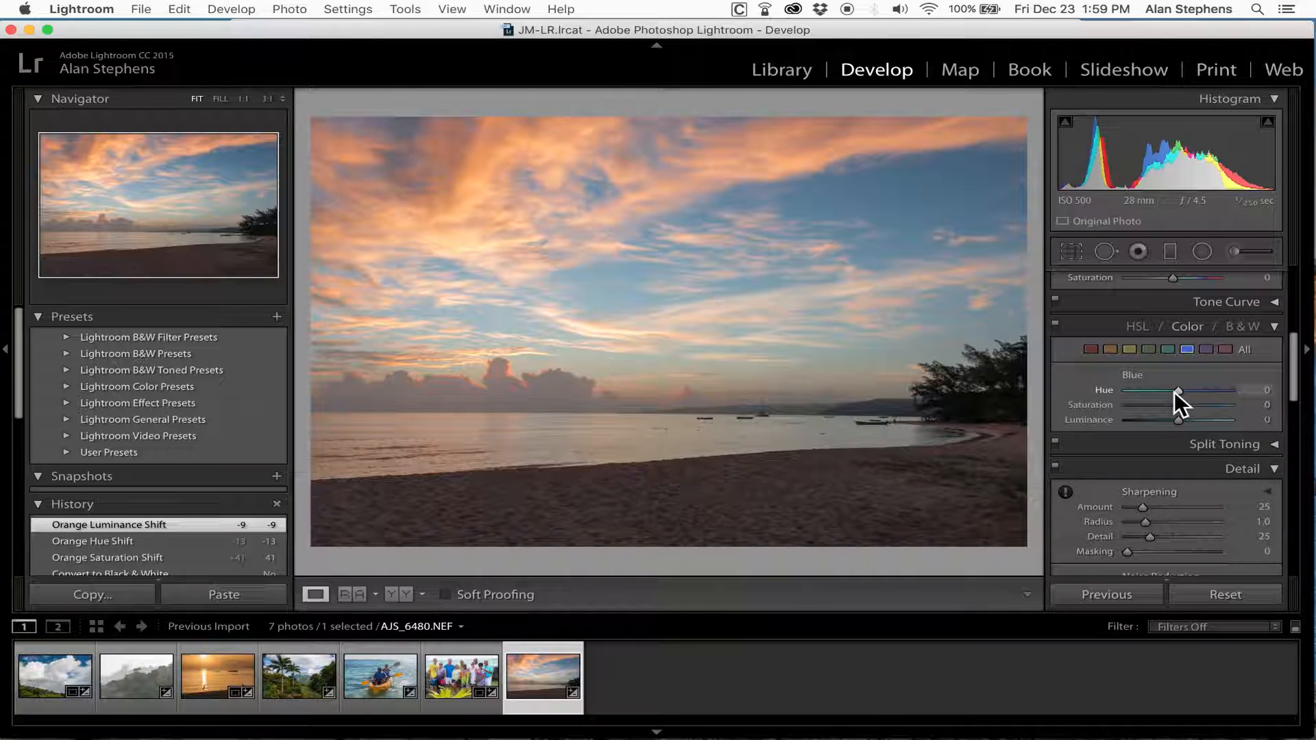
{"action": "mouse_move", "coordinate": [1178, 404]}
{"action": "left_mouse_down"}
{"action": "mouse_move", "coordinate": [1207, 405]}
{"action": "mouse_move", "coordinate": [1181, 391]}
{"action": "left_mouse_up"}
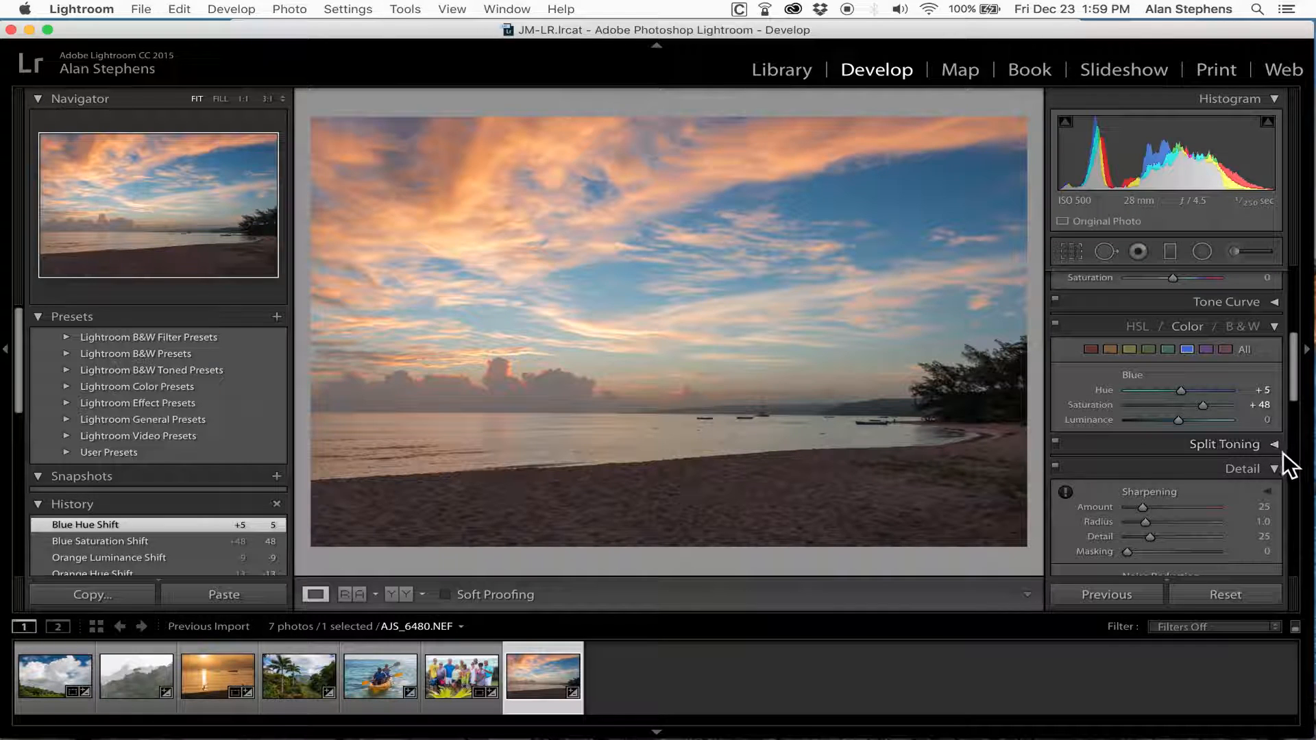
Step: Try a warmer color temperature of 7,447 on the beach sunset photo and undo it
{"action": "scroll", "coordinate": [1286, 411], "scroll_direction": "down", "scroll_amount": 10}
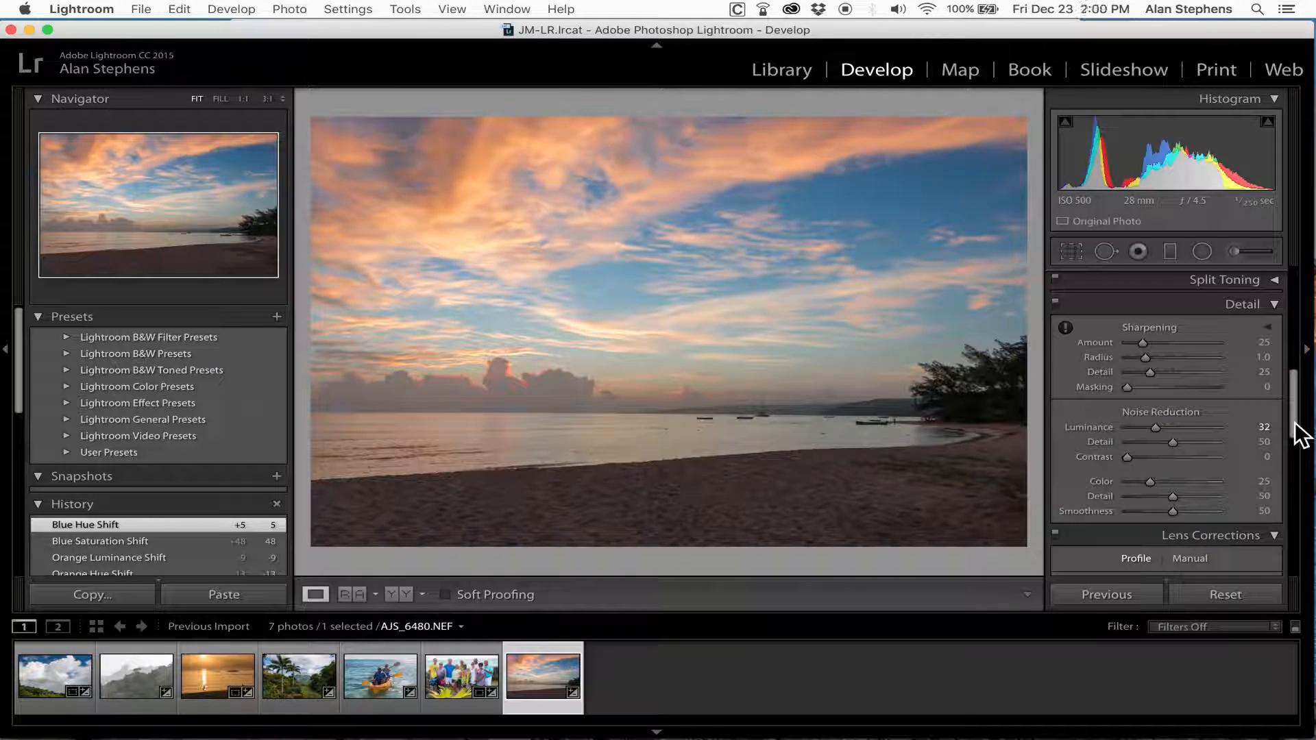
{"action": "left_click_drag", "start_coordinate": [1291, 473], "coordinate": [1289, 323]}
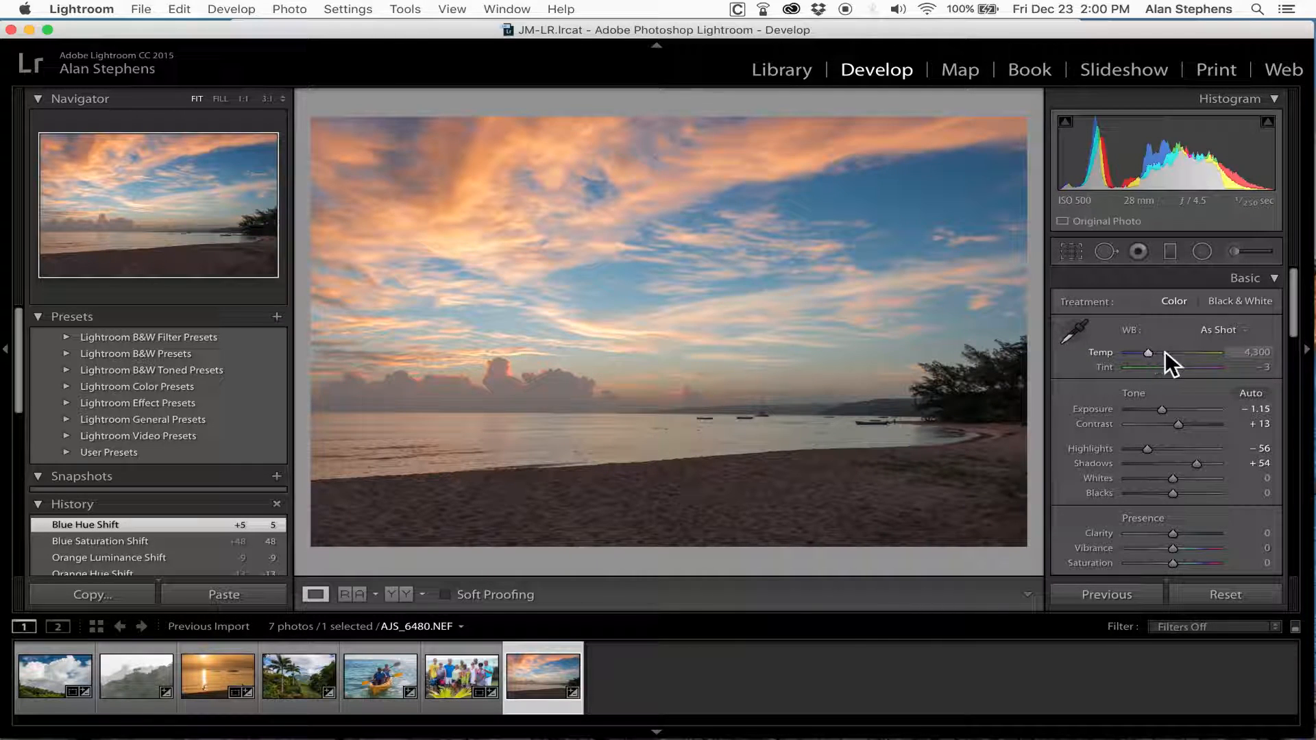
{"action": "left_click_drag", "start_coordinate": [1151, 353], "coordinate": [1177, 351]}
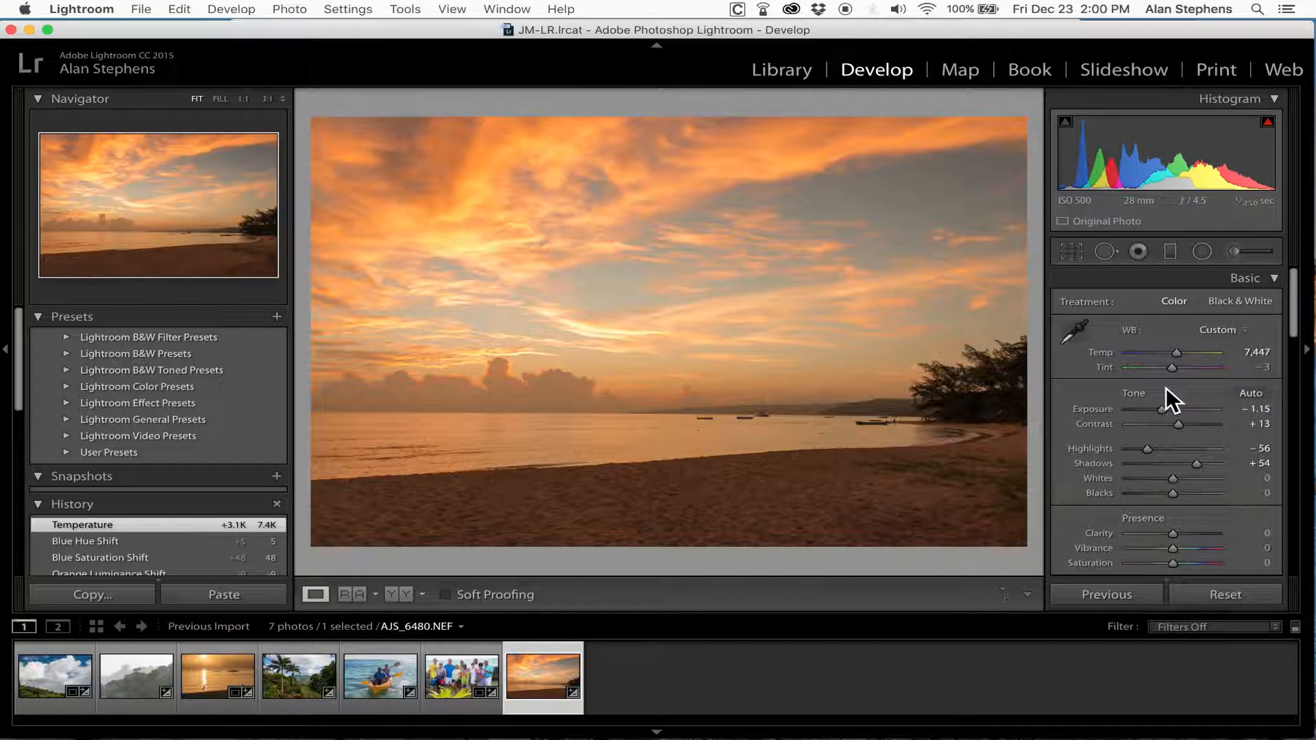
{"action": "key", "text": "super+z"}
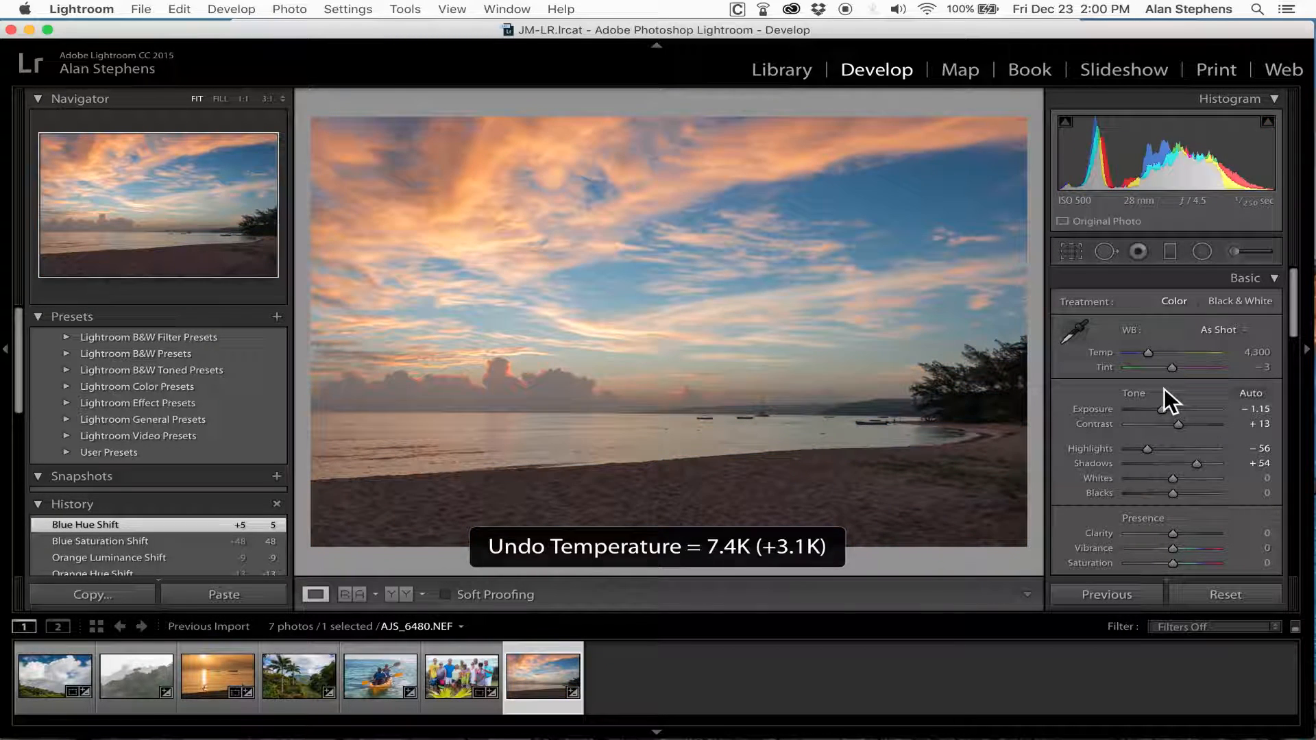
Step: Try the White Balance Selector on an orange cloud, the hazy sky and the blue sky, and restore the As Shot white balance
{"action": "left_click", "coordinate": [1071, 332]}
{"action": "left_click", "coordinate": [1071, 332]}
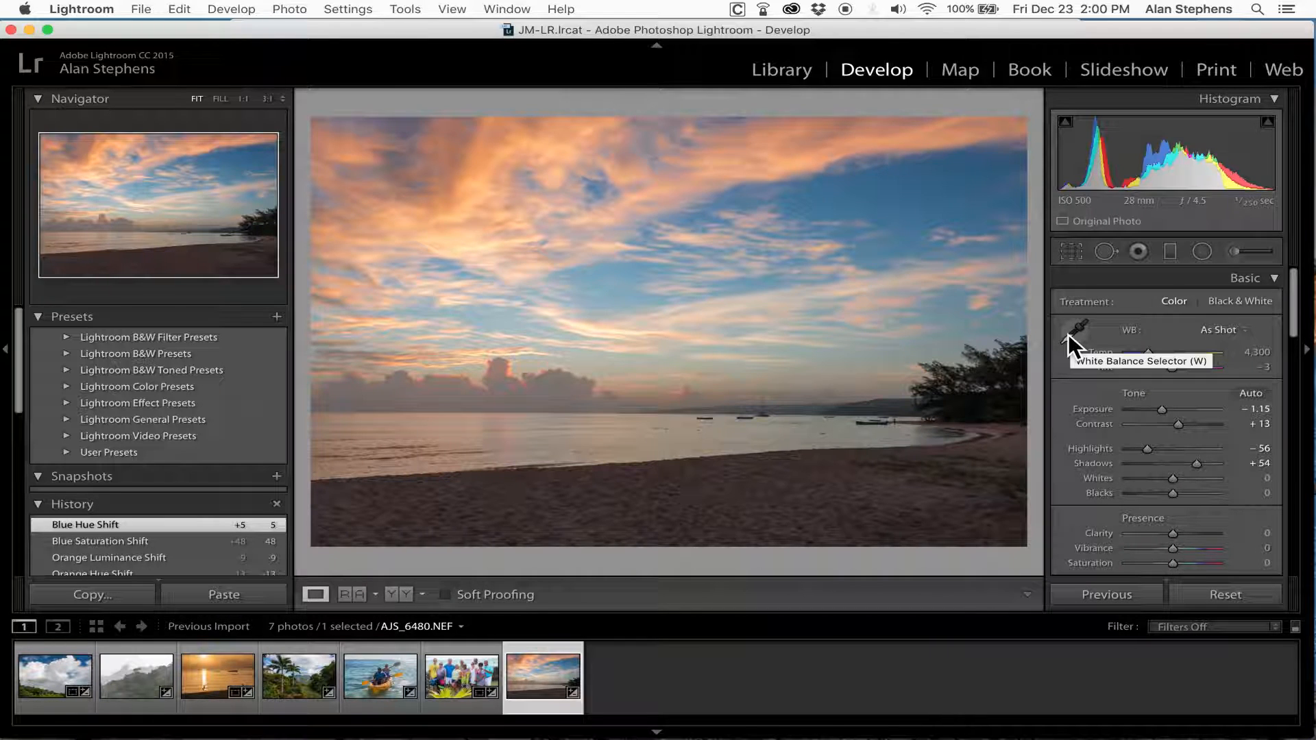
{"action": "left_click", "coordinate": [1067, 337]}
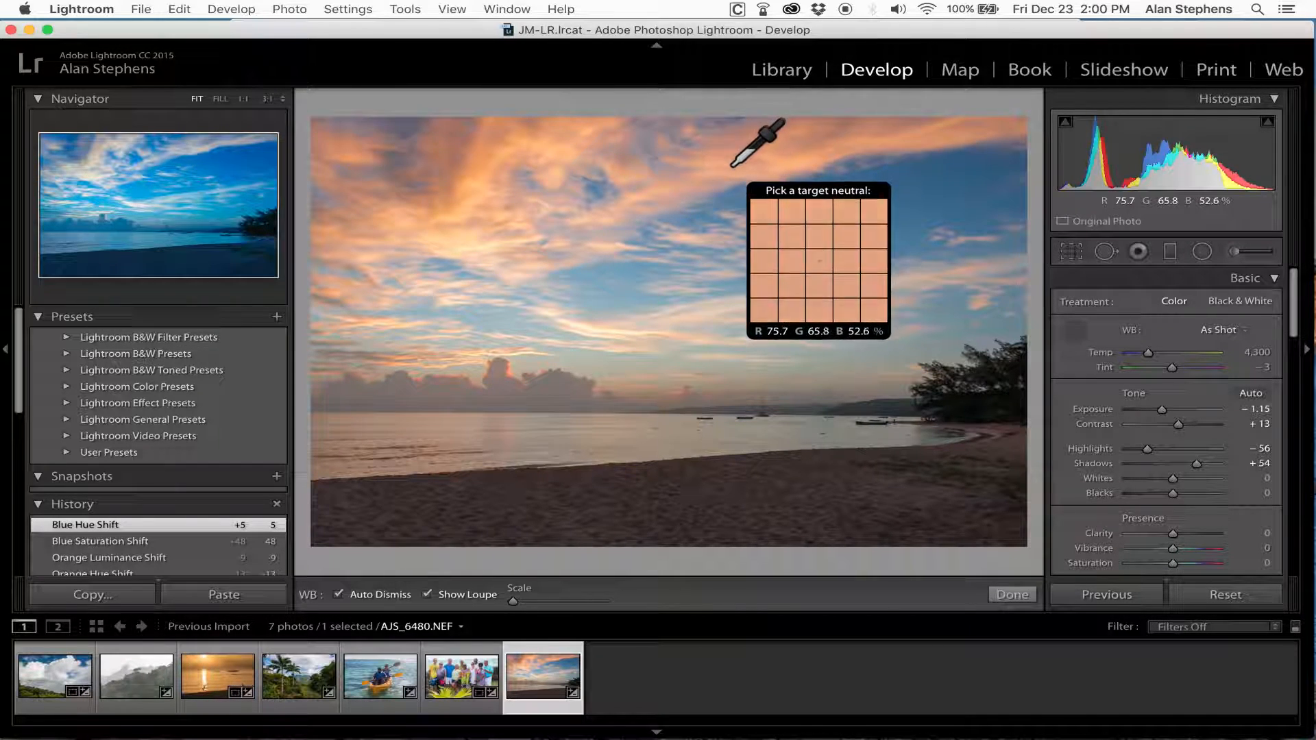
{"action": "left_click", "coordinate": [728, 162]}
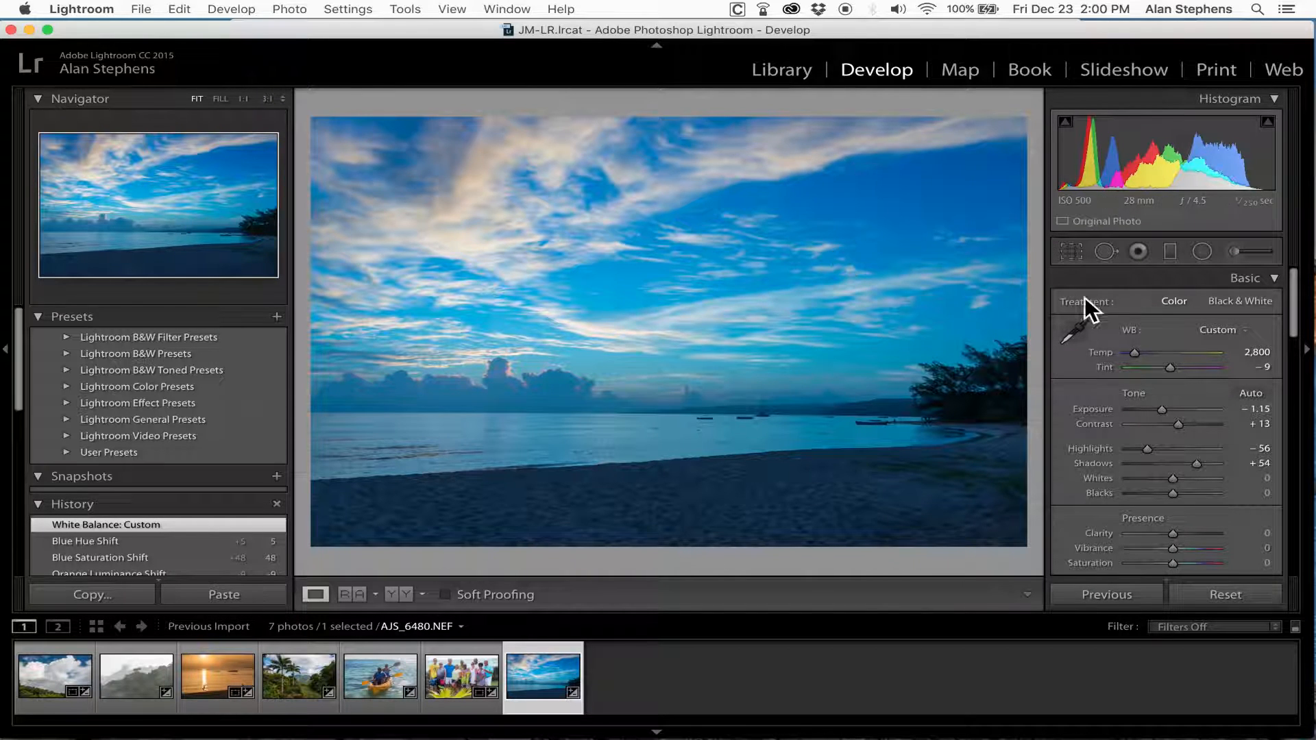
{"action": "left_click", "coordinate": [1066, 335]}
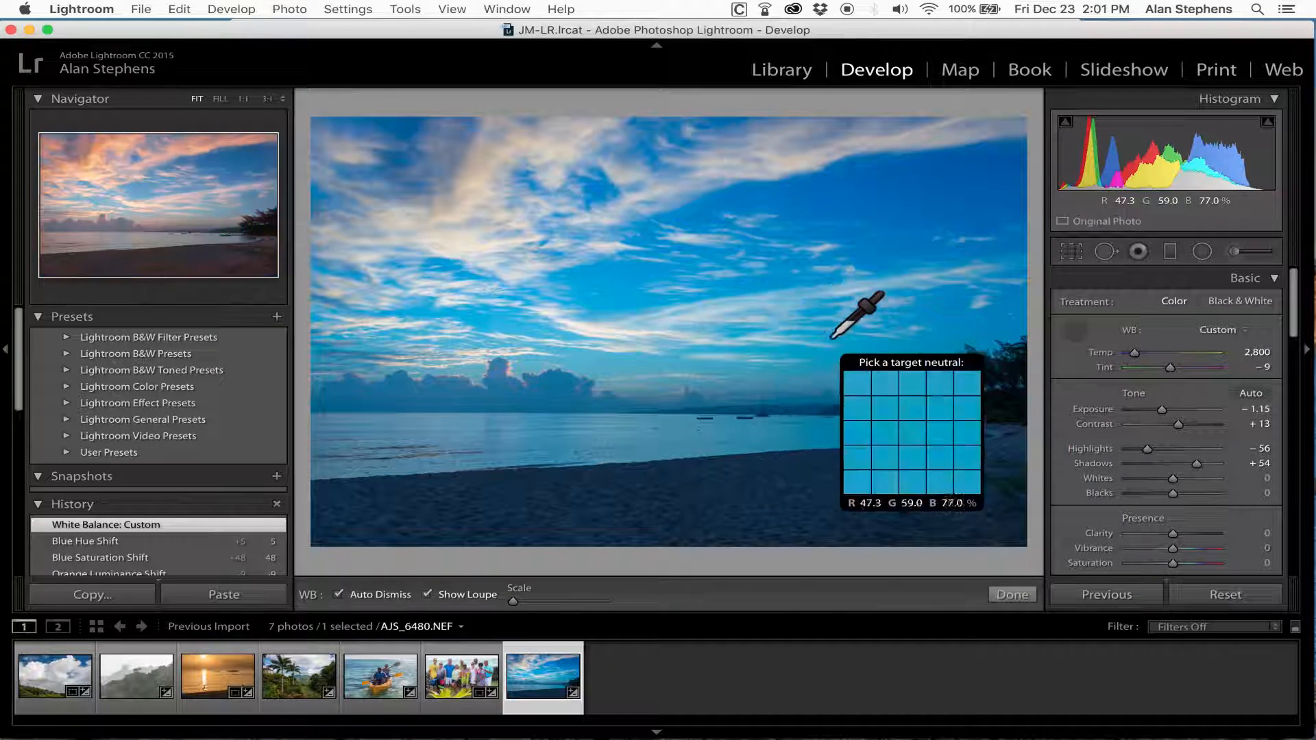
{"action": "left_click", "coordinate": [842, 374]}
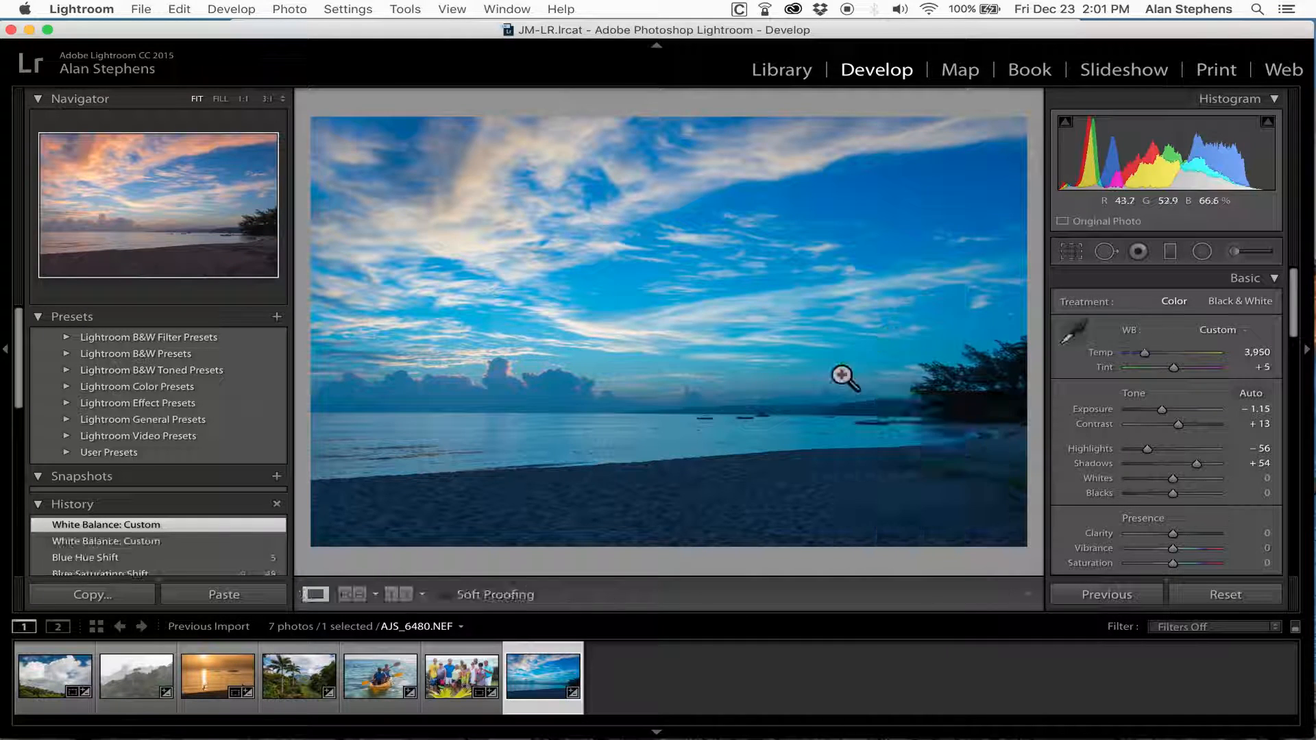
{"action": "left_click", "coordinate": [1073, 332]}
{"action": "left_click", "coordinate": [894, 254]}
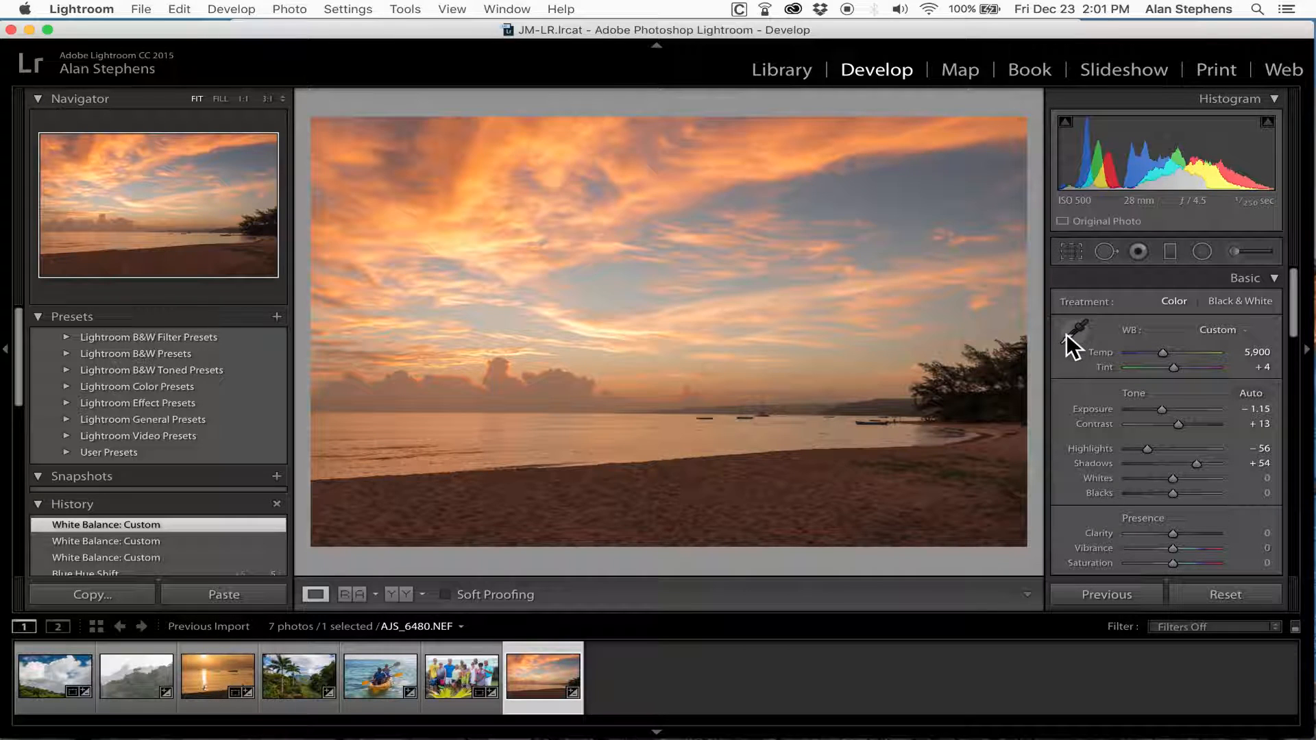
{"action": "left_click", "coordinate": [1245, 329]}
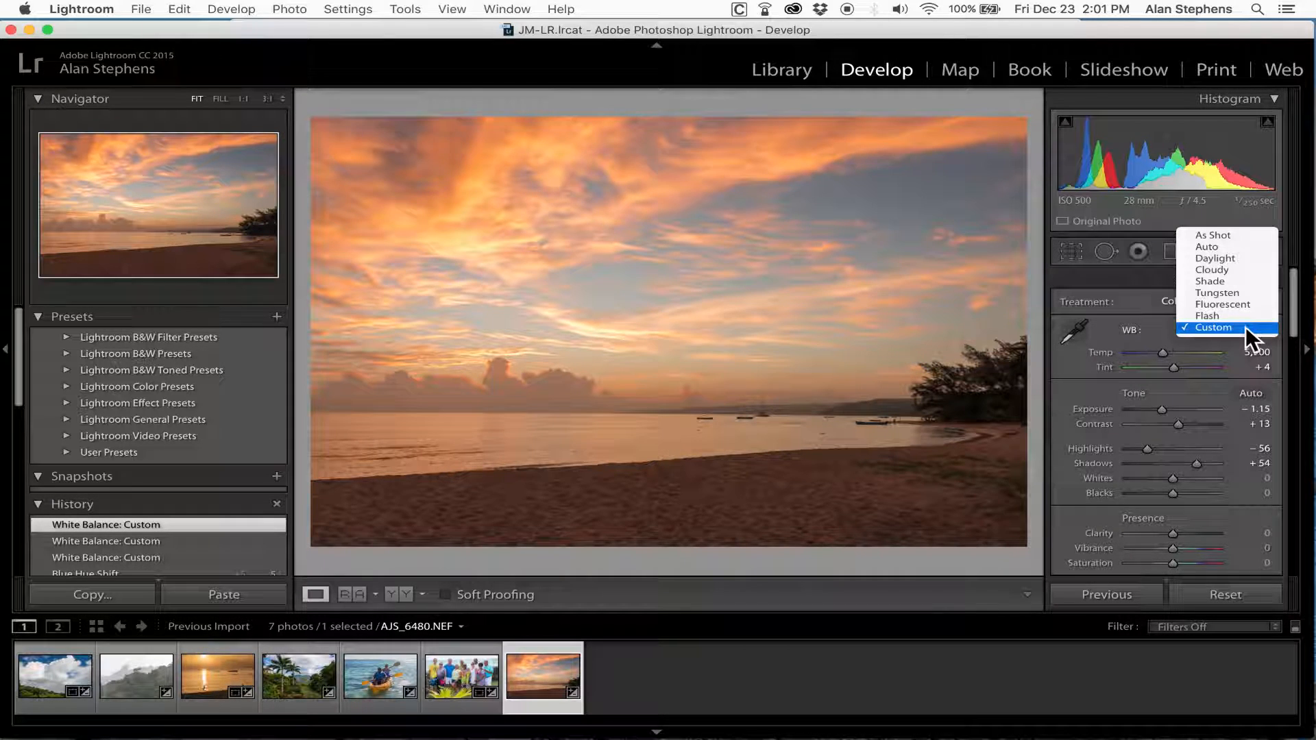
{"action": "left_click", "coordinate": [1220, 236]}
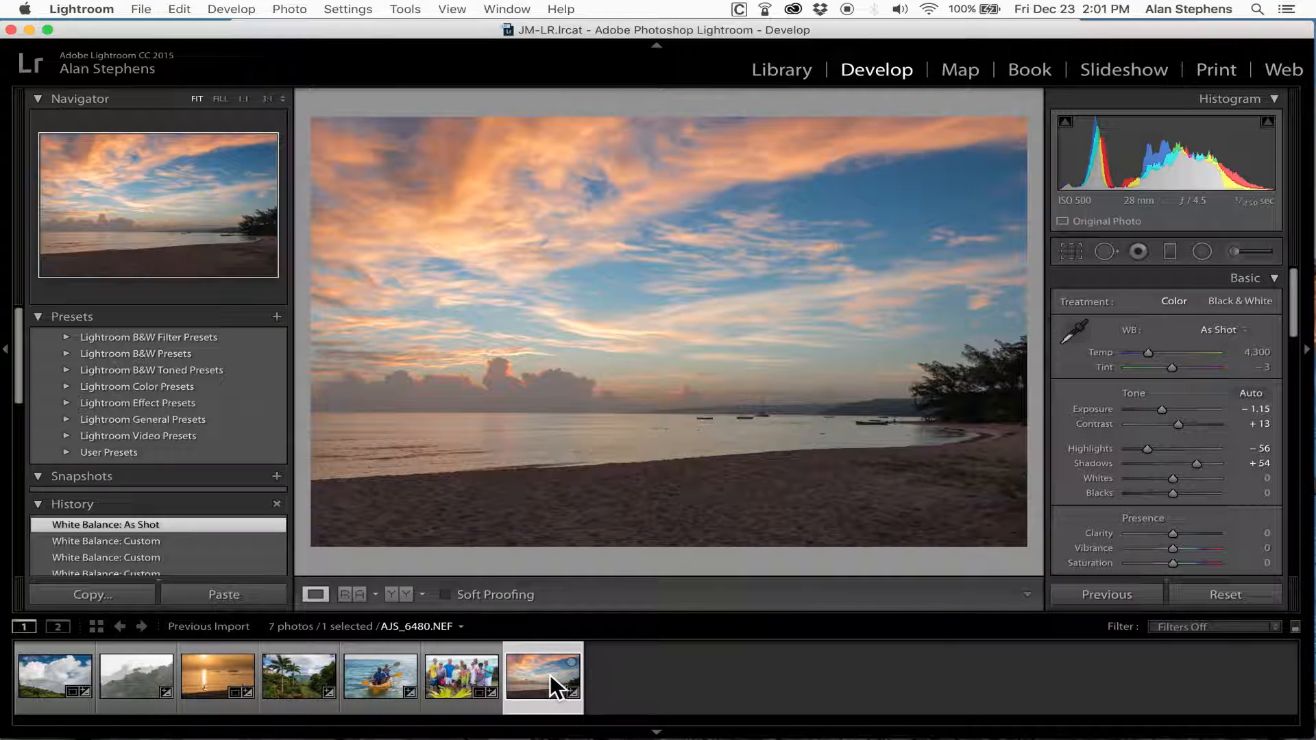
Step: Export the beach sunset photo as a quality 100 sRGB JPEG to the Exports JM folder, overwriting the existing file
{"action": "left_click", "coordinate": [143, 9]}
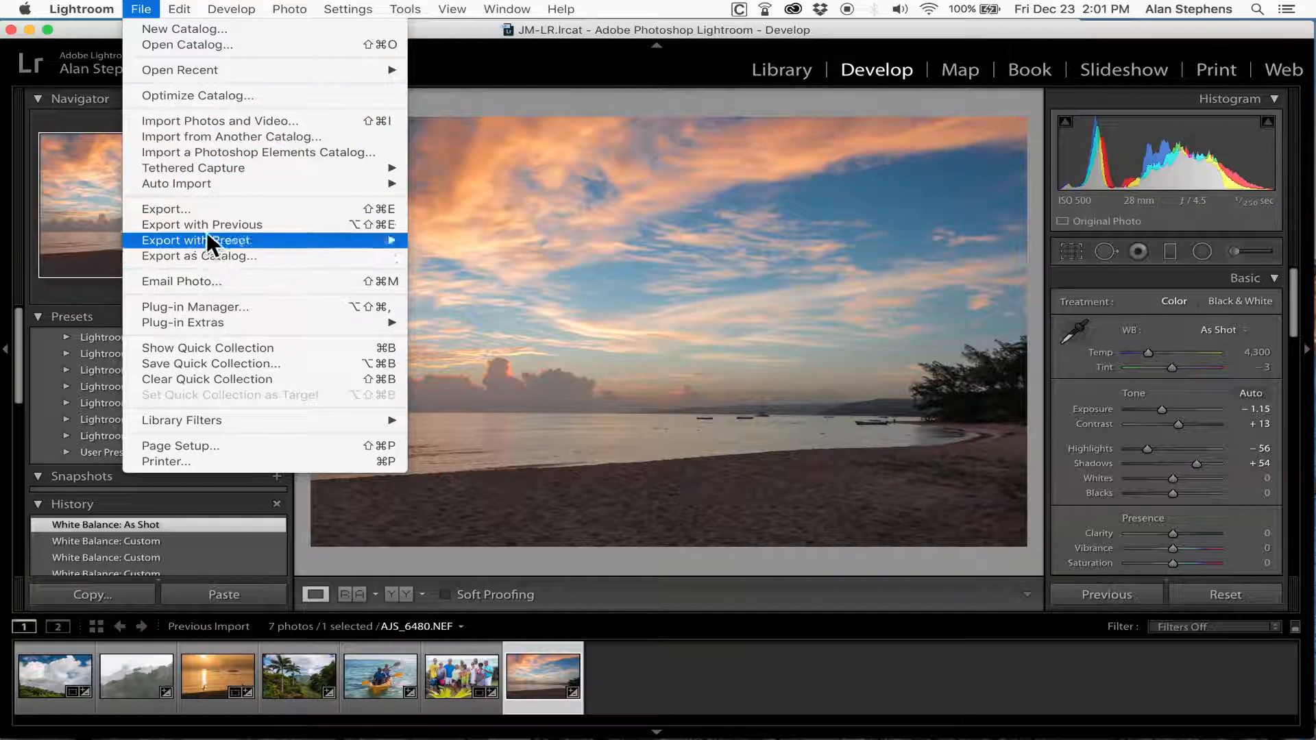
{"action": "left_click", "coordinate": [212, 208]}
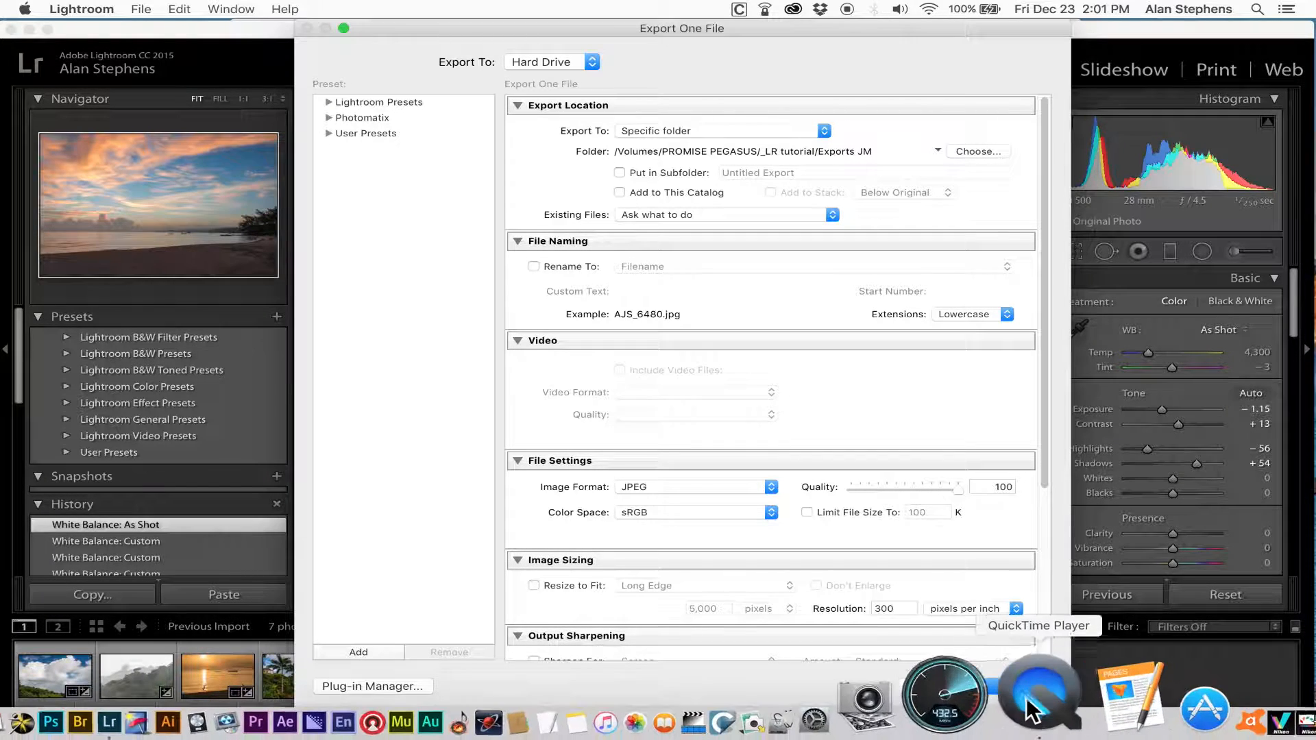
{"action": "left_click", "coordinate": [1021, 682]}
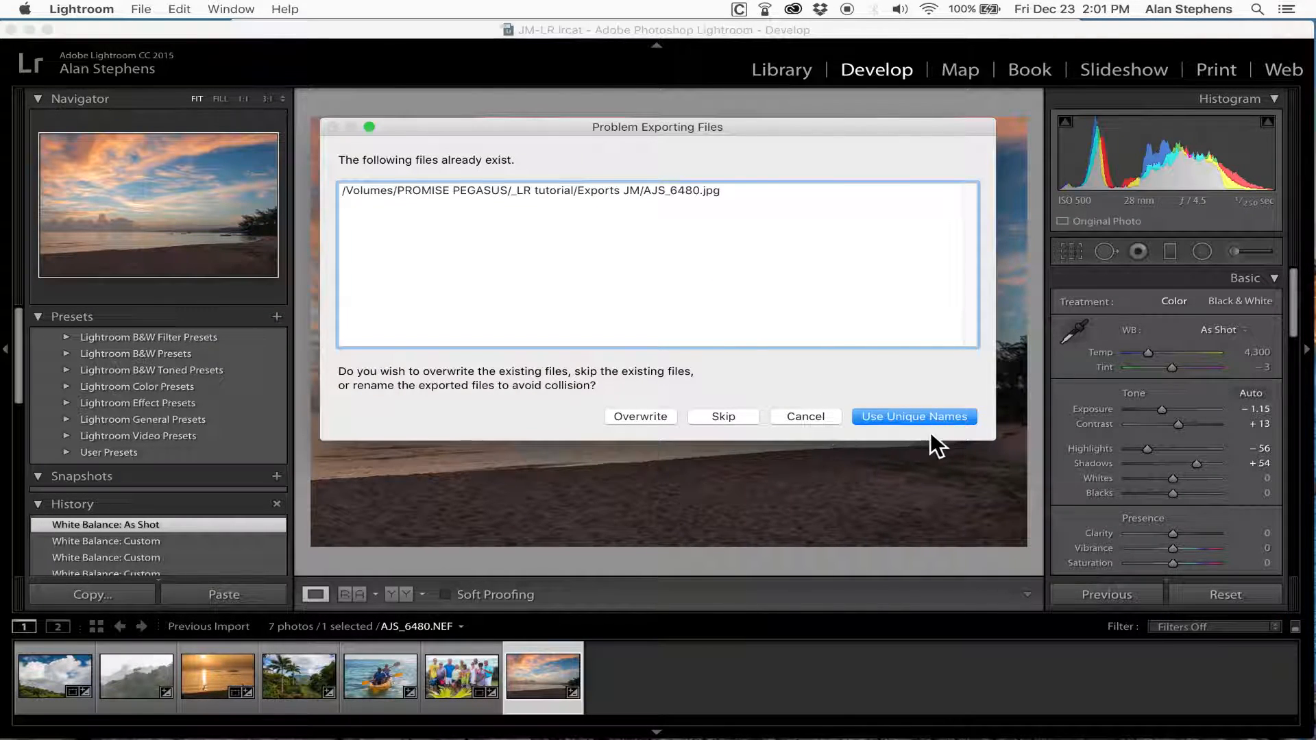
{"action": "left_click", "coordinate": [657, 416]}
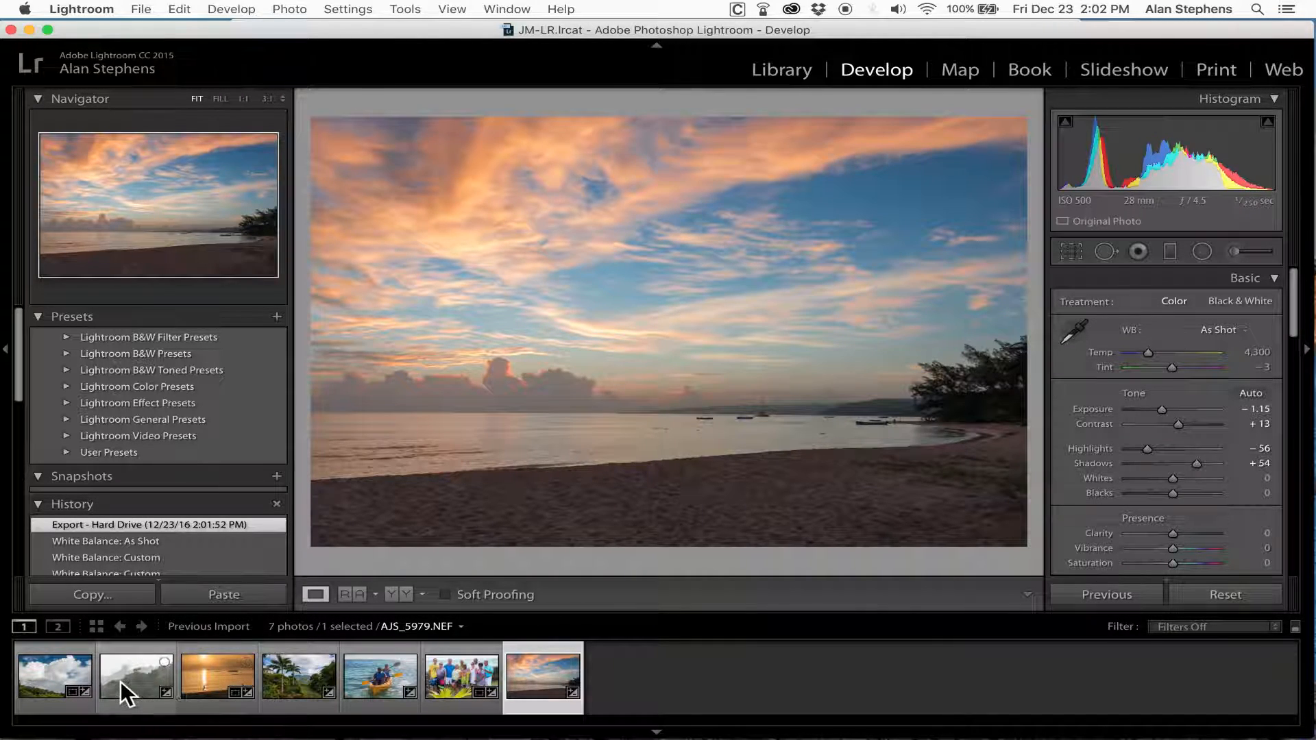
Step: Open the cloud photo AJS_5969.NEF and sample neutral areas of its clouds, ending with a custom white balance of Temp 5,350 and Tint +7
{"action": "left_click", "coordinate": [63, 667]}
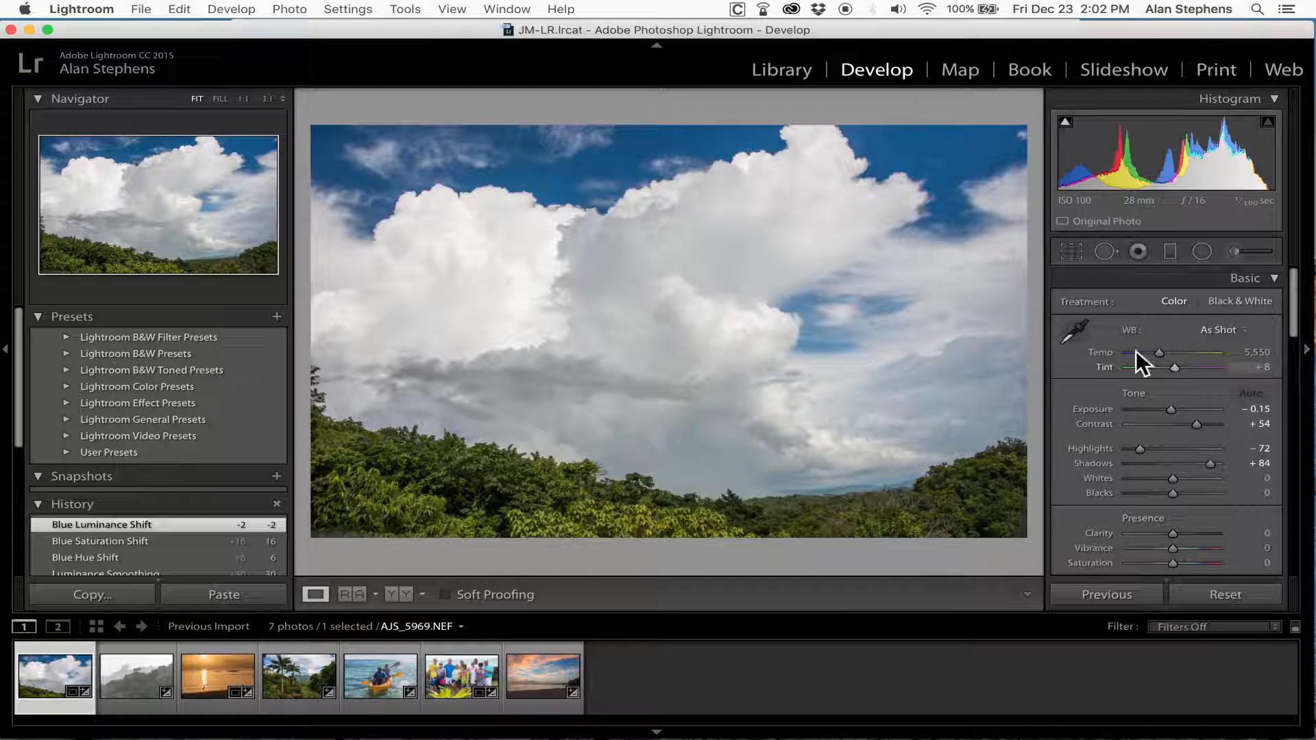
{"action": "left_click", "coordinate": [1071, 335]}
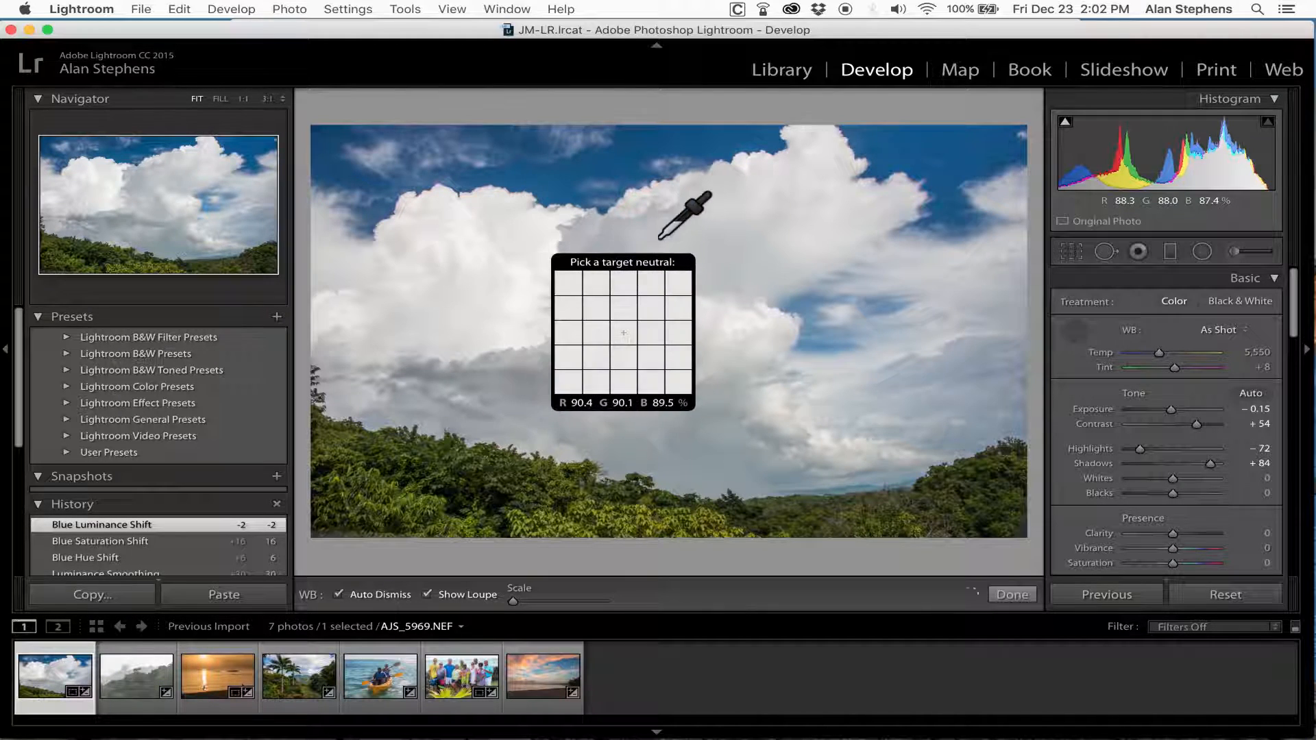
{"action": "left_click", "coordinate": [710, 241]}
{"action": "left_click", "coordinate": [1074, 333]}
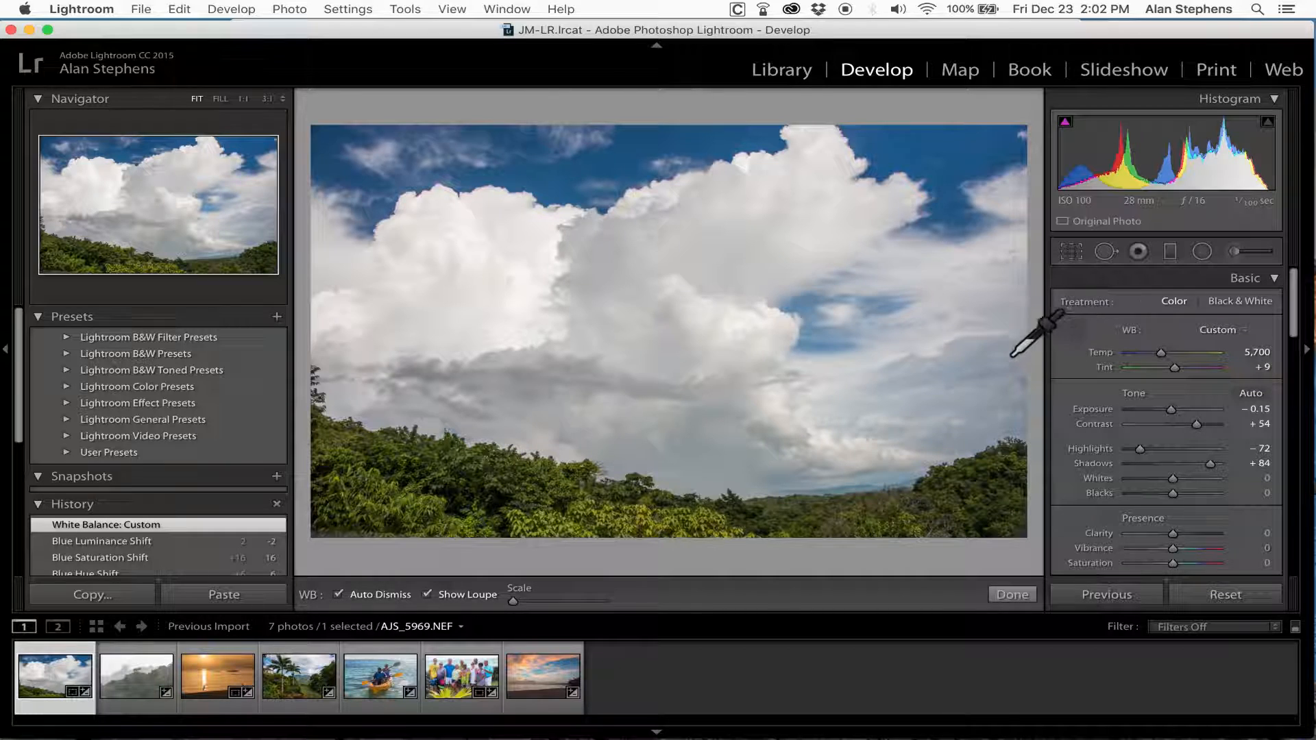
{"action": "left_click", "coordinate": [975, 366]}
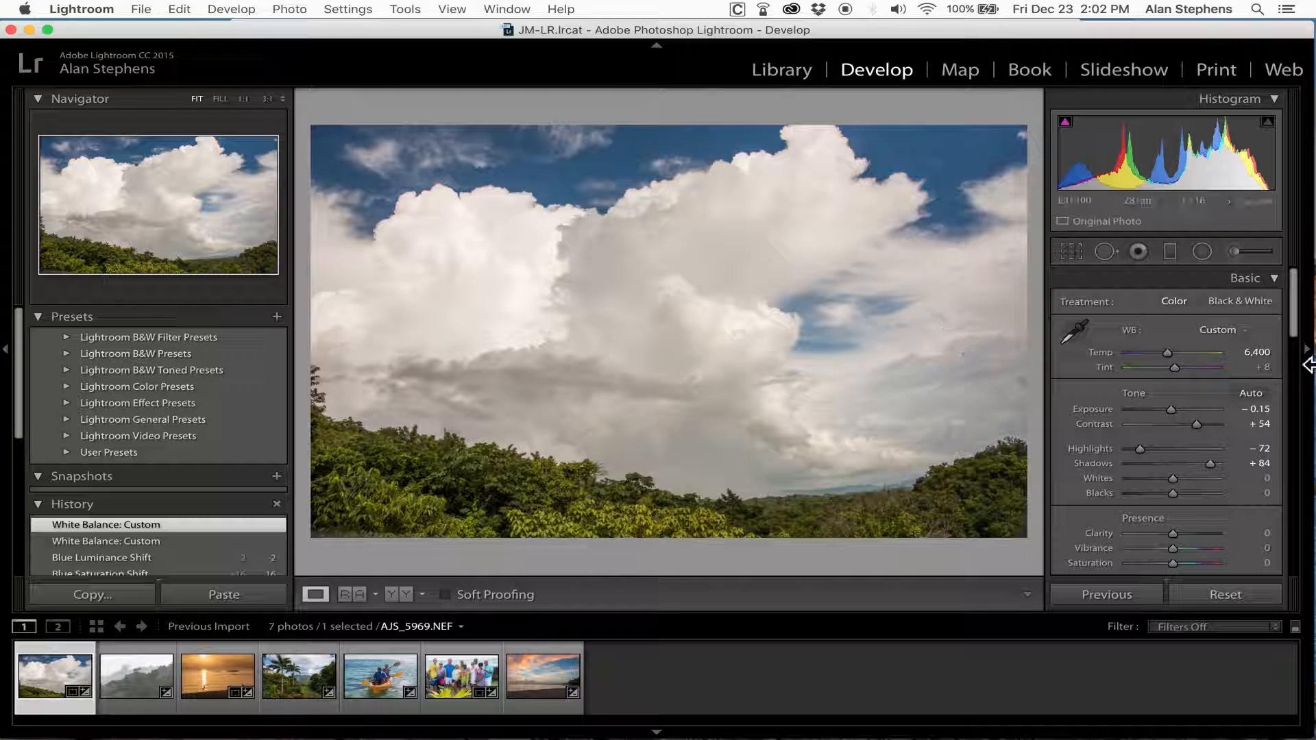
{"action": "left_click", "coordinate": [1076, 333]}
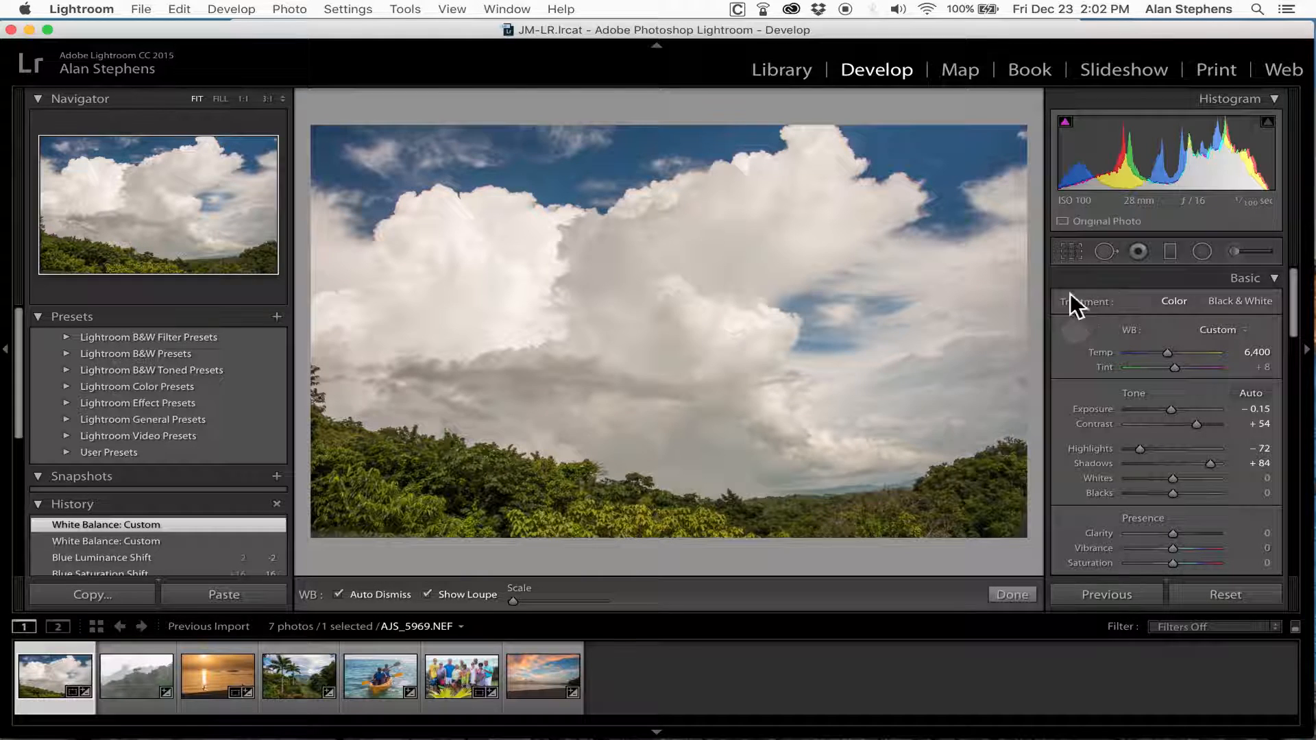
{"action": "left_click", "coordinate": [439, 273]}
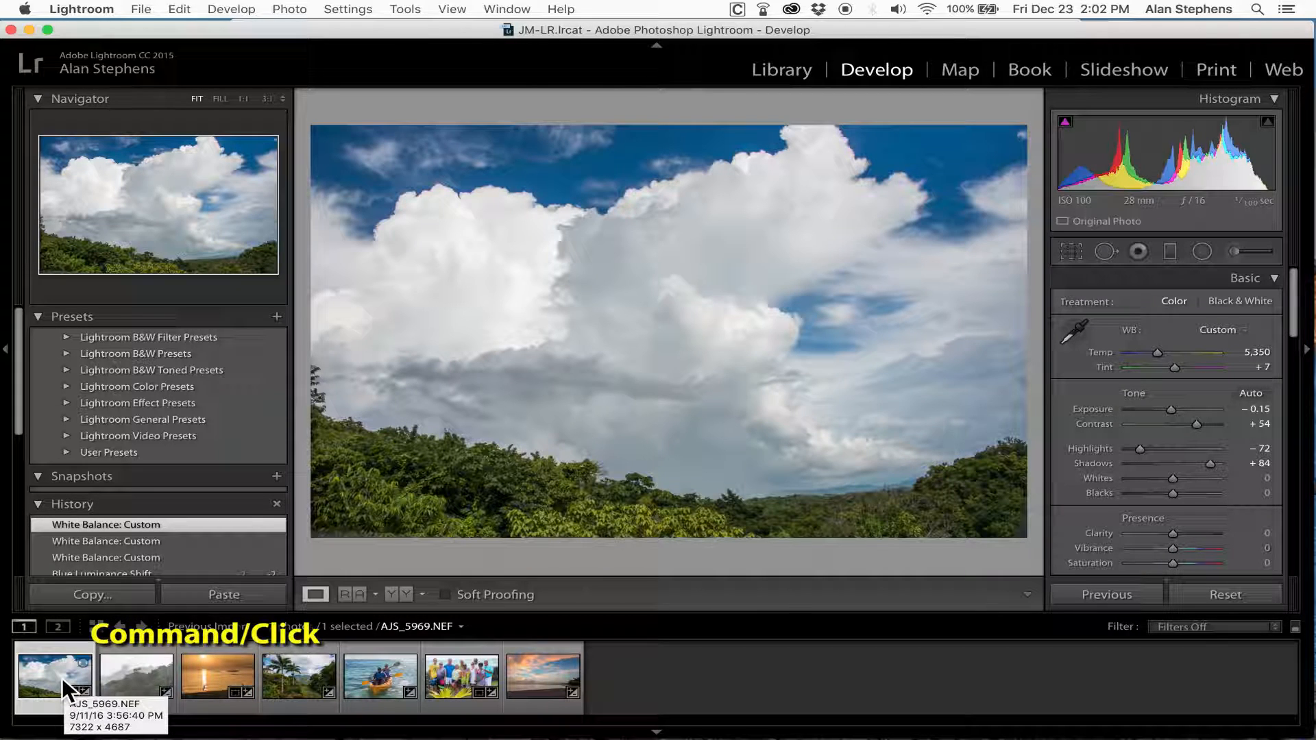
Step: Select the first three photos together and export them as quality 100 JPEGs to the Exports JM folder, overwriting the existing files
{"action": "left_click", "coordinate": [142, 678], "text": "super"}
{"action": "left_click", "coordinate": [211, 680], "text": "super"}
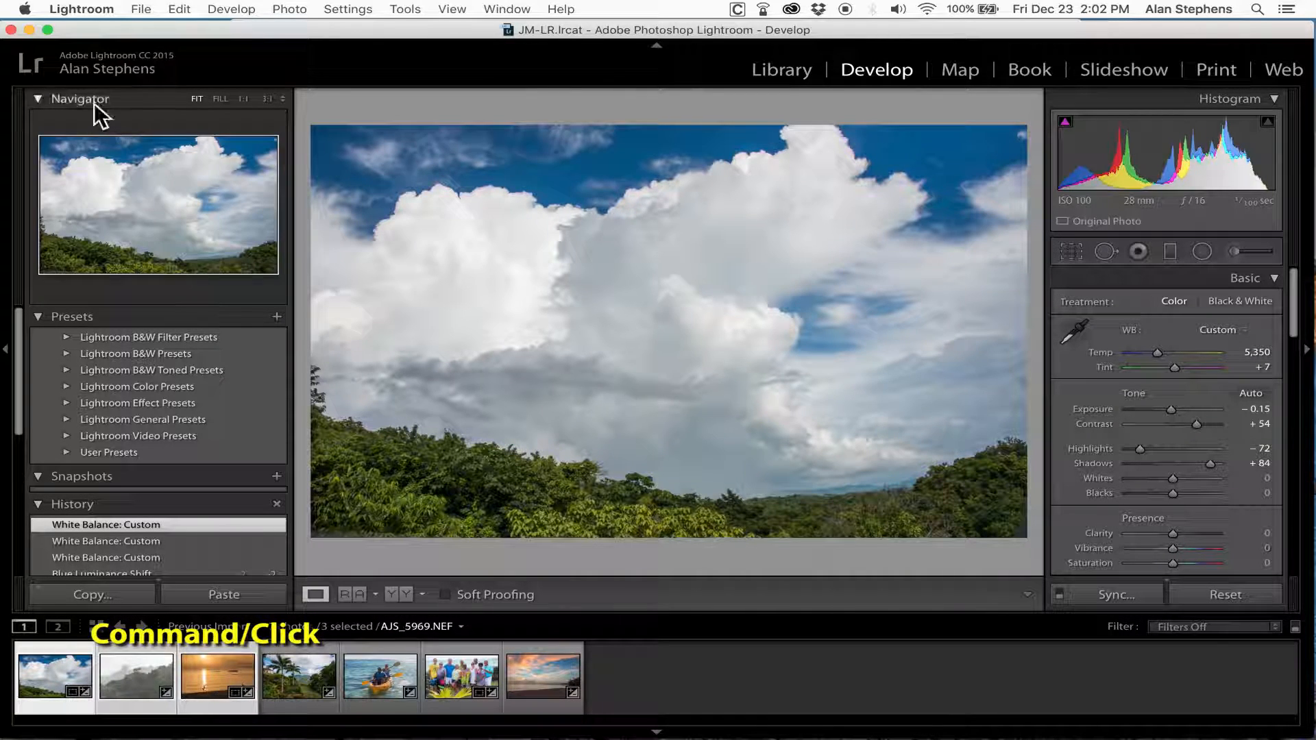
{"action": "left_click", "coordinate": [139, 9]}
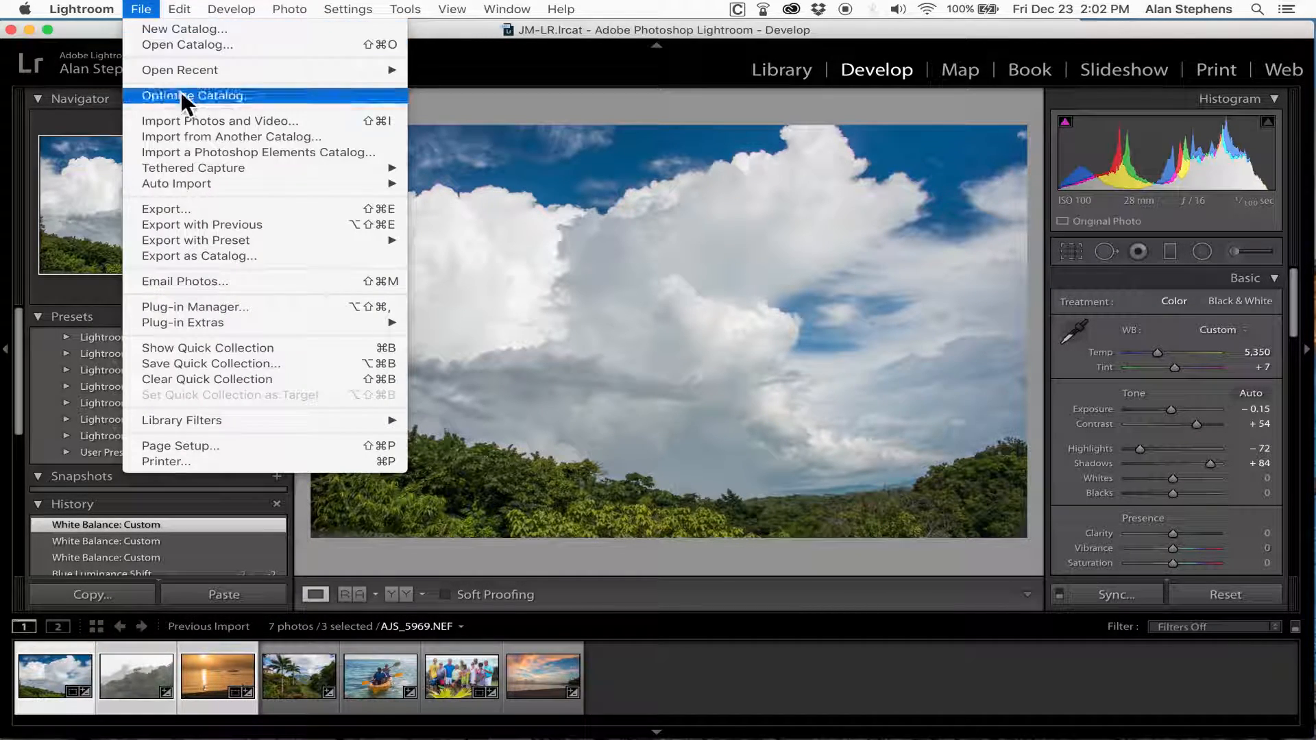
{"action": "left_click", "coordinate": [202, 208]}
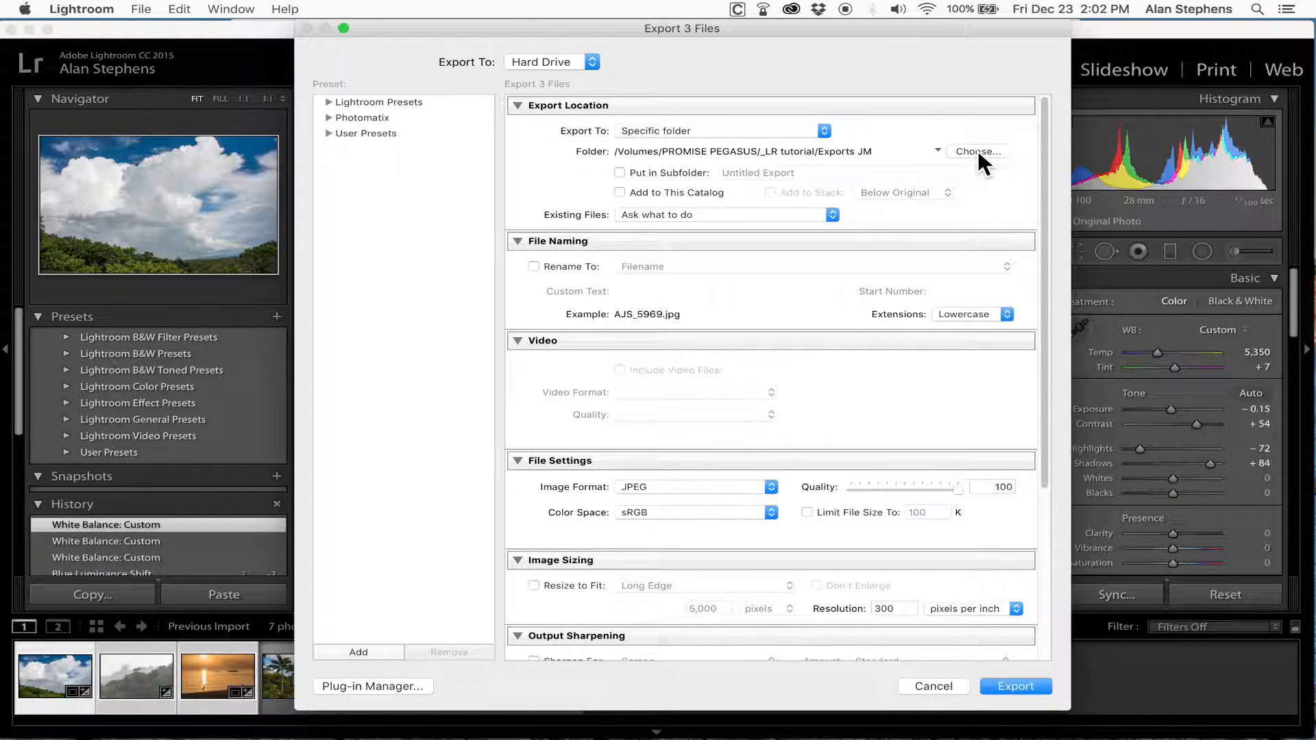
{"action": "left_click", "coordinate": [1028, 680]}
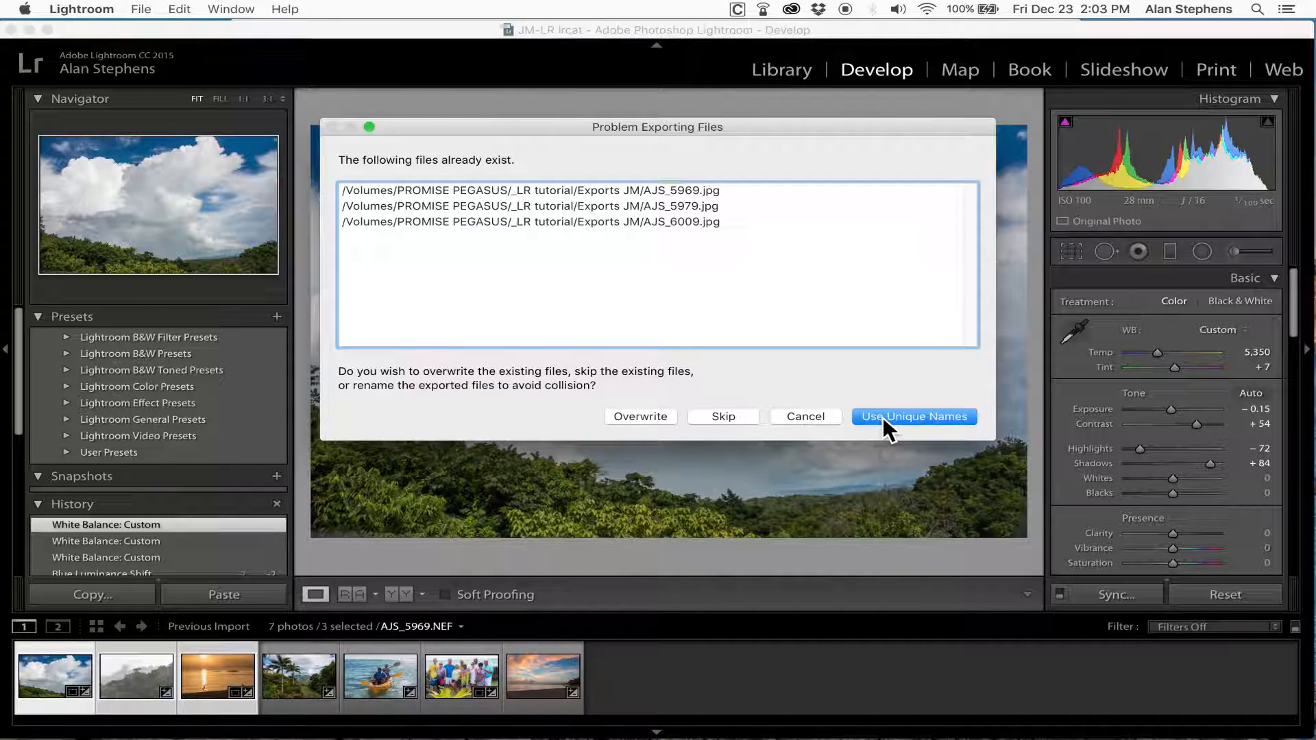
{"action": "left_click", "coordinate": [644, 416]}
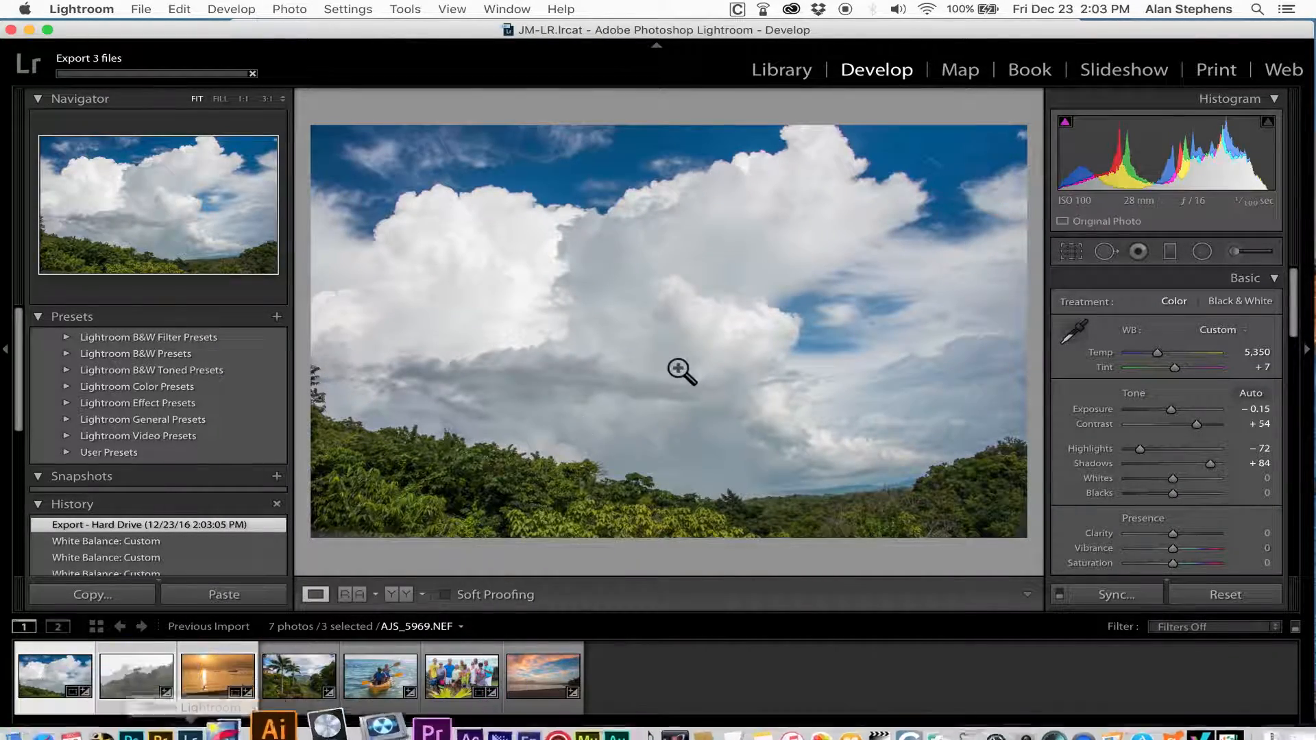
Step: Switch to Finder and look through the NEF, JM-LR and Exports JM folders inside _LR tutorial, moving the window aside
{"action": "key", "text": "ctrl+Up"}
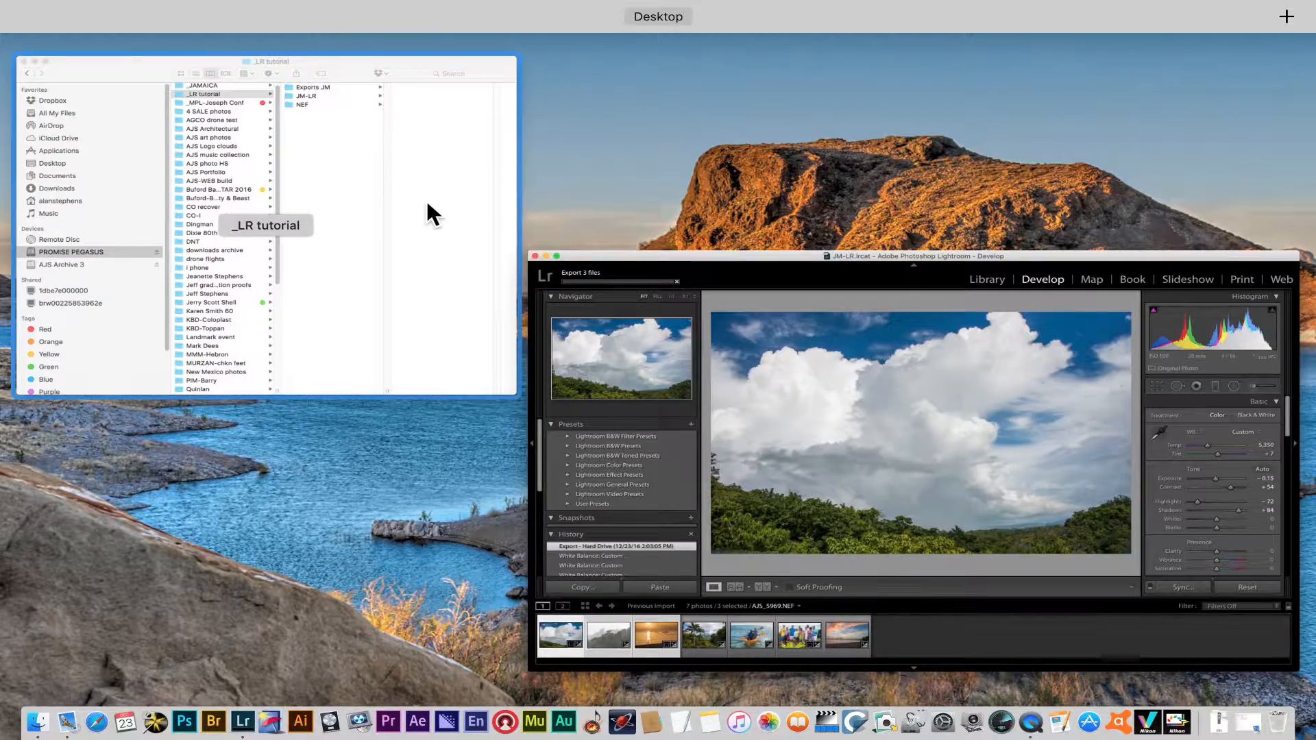
{"action": "left_click", "coordinate": [427, 203]}
{"action": "left_click", "coordinate": [736, 103]}
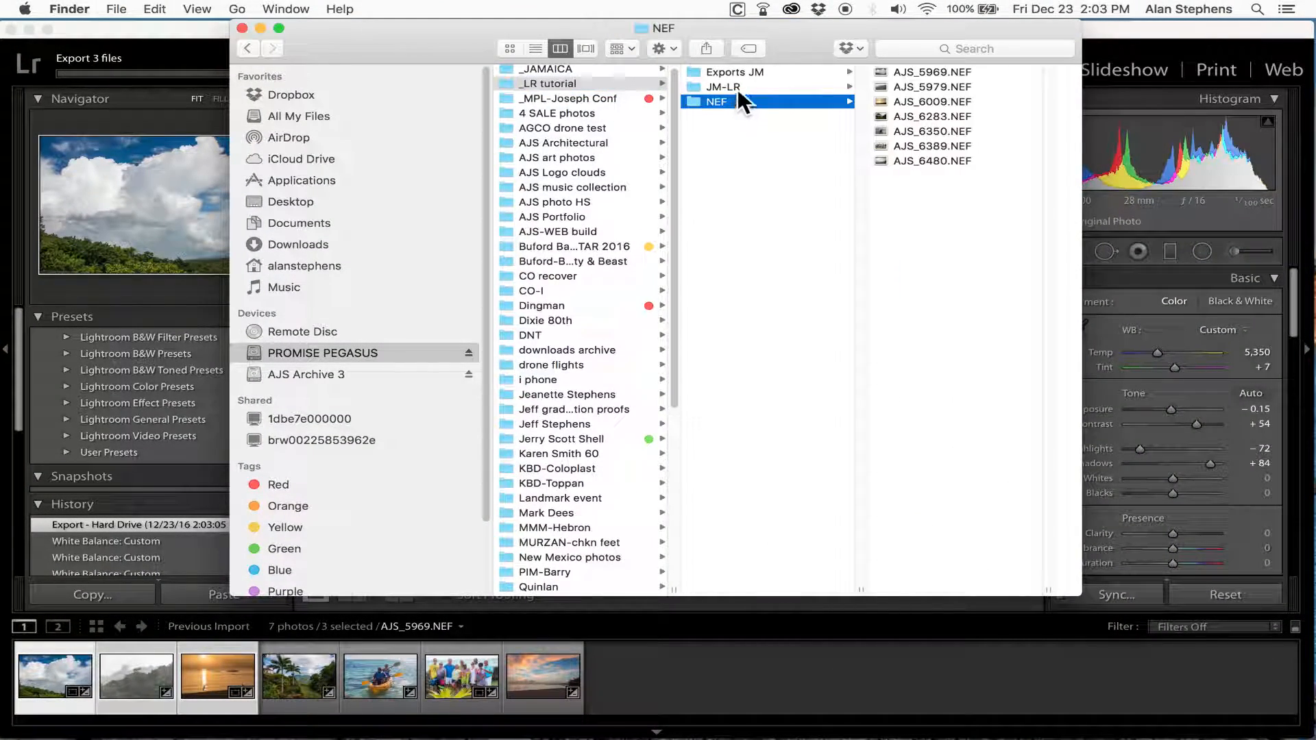
{"action": "left_click", "coordinate": [738, 86]}
{"action": "left_click", "coordinate": [737, 72]}
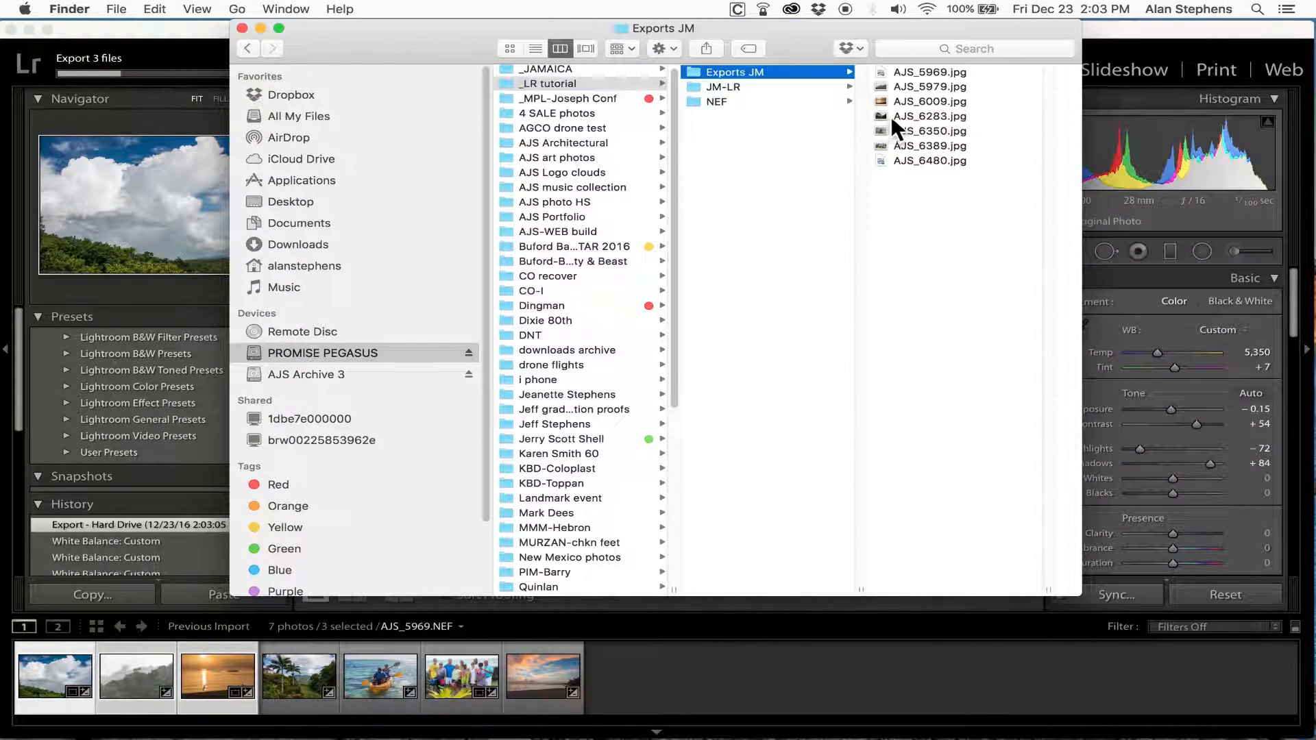
{"action": "left_click_drag", "start_coordinate": [887, 24], "coordinate": [1041, 151]}
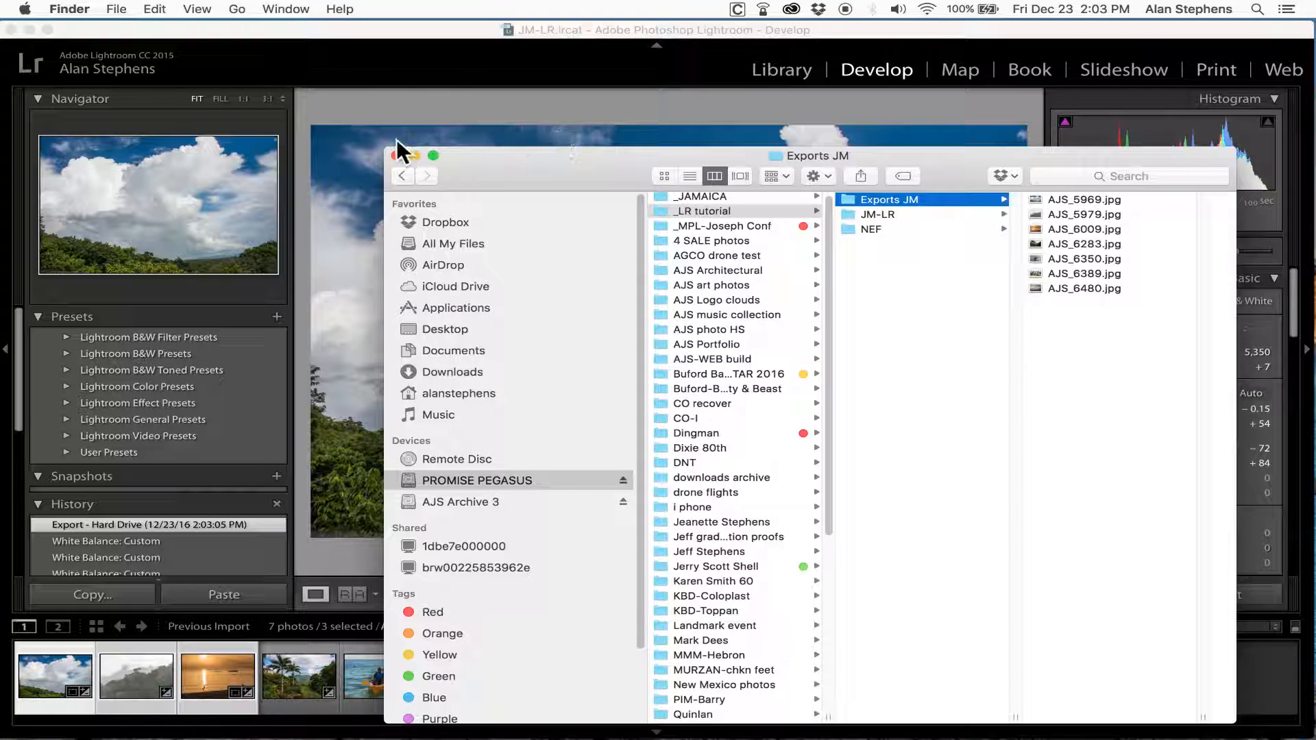
{"action": "left_click", "coordinate": [940, 376]}
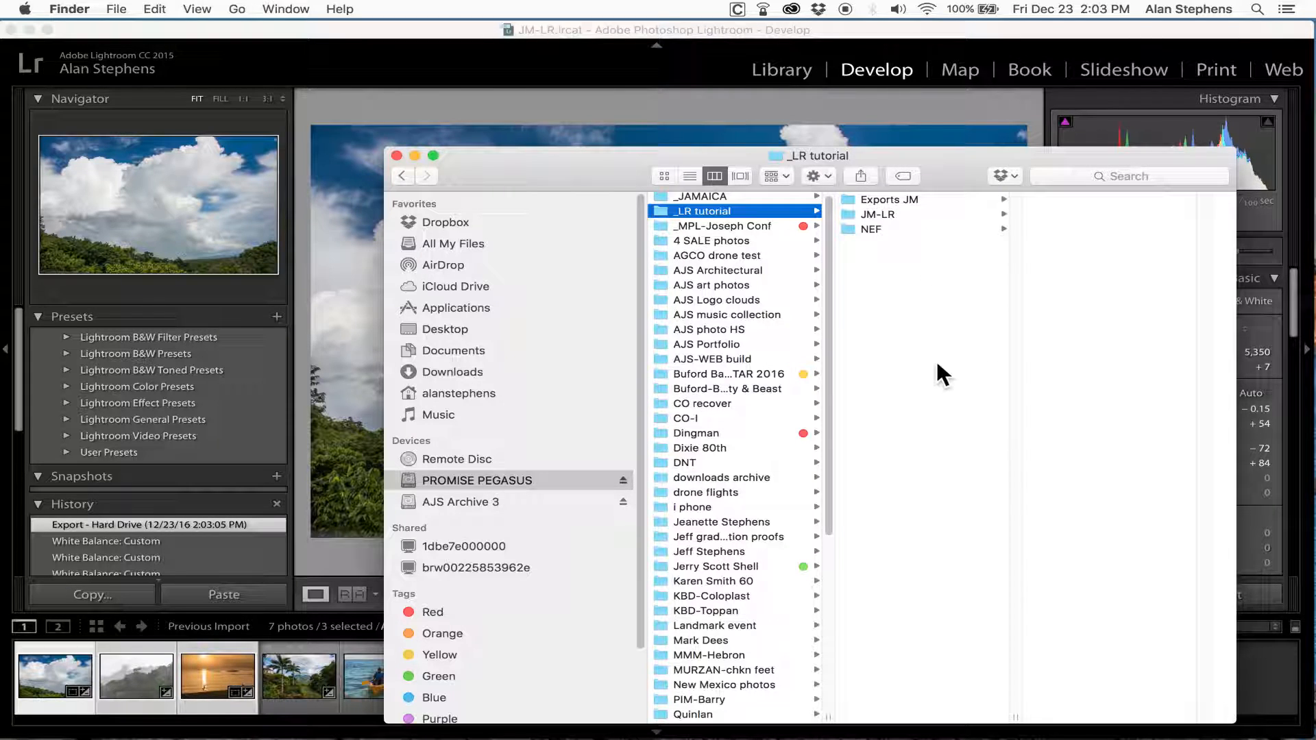
{"action": "left_click_drag", "start_coordinate": [939, 161], "coordinate": [937, 182]}
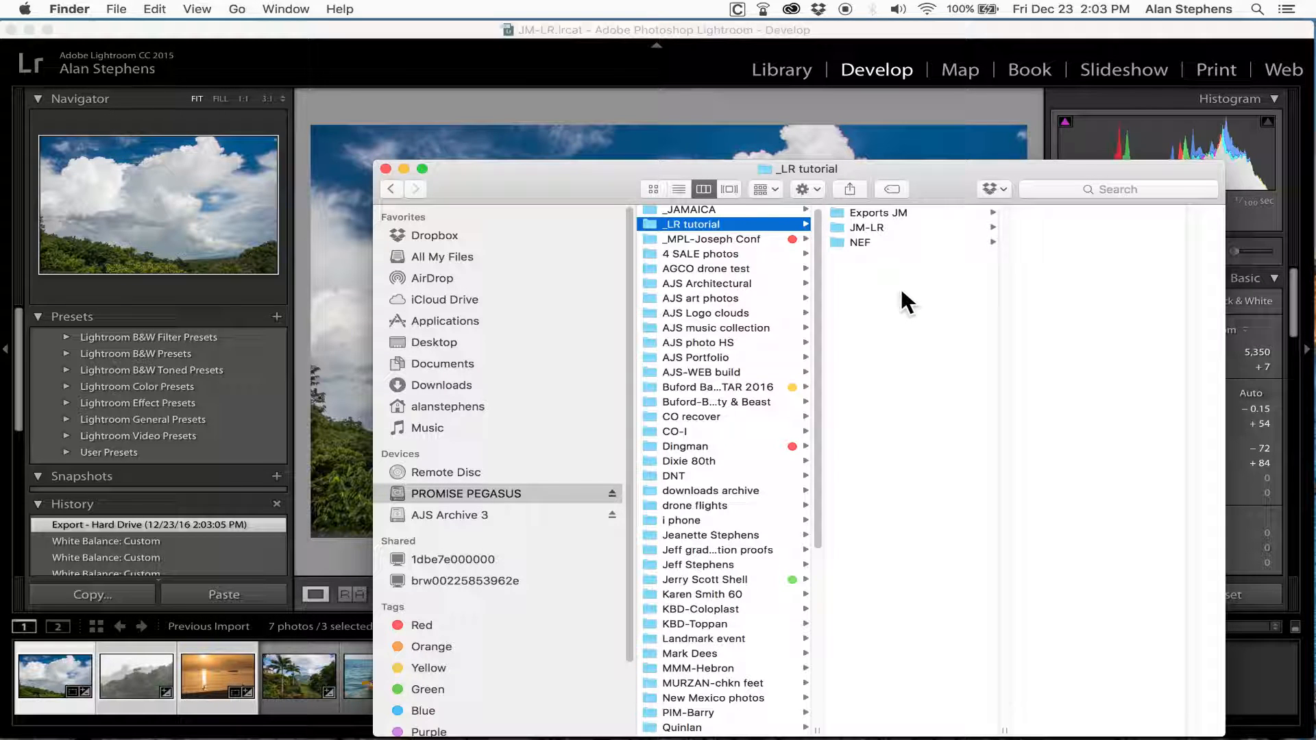
{"action": "left_click_drag", "start_coordinate": [956, 200], "coordinate": [687, 168]}
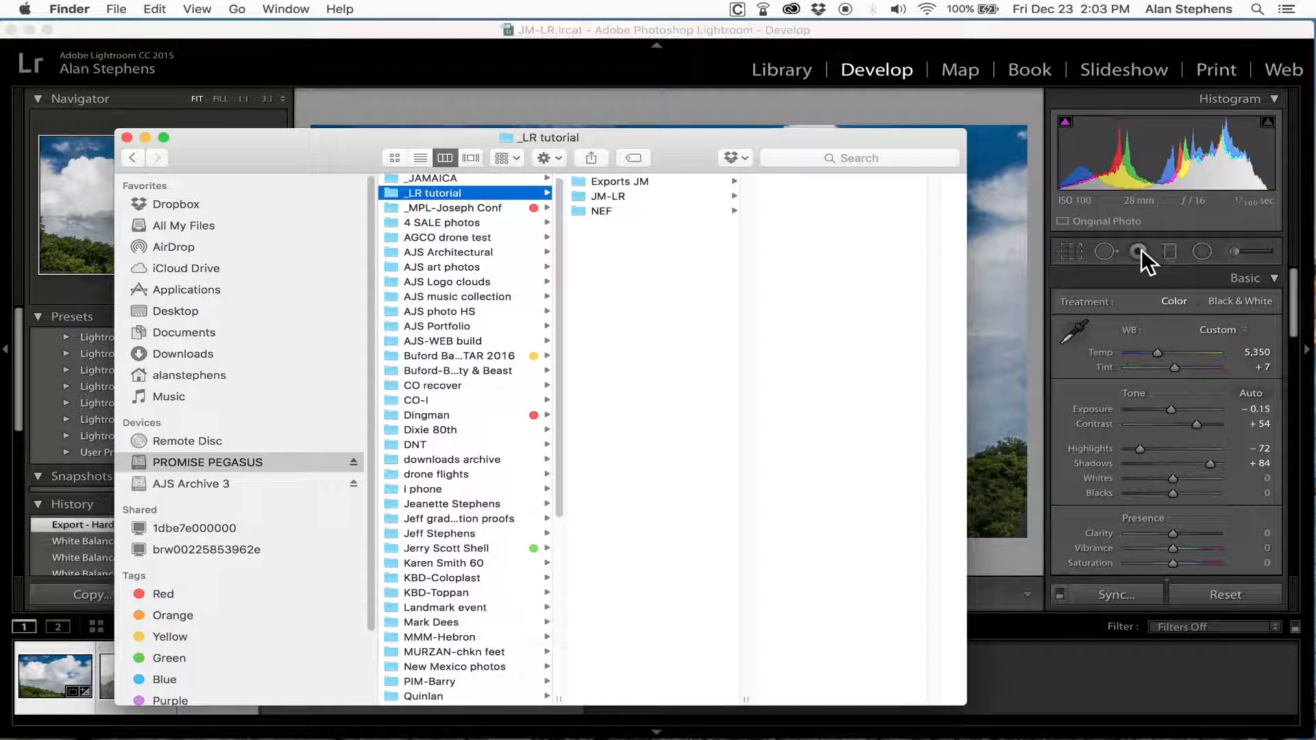
Step: Return to Lightroom and activate the Spot Removal tool on the cloud photo
{"action": "left_click", "coordinate": [1108, 252]}
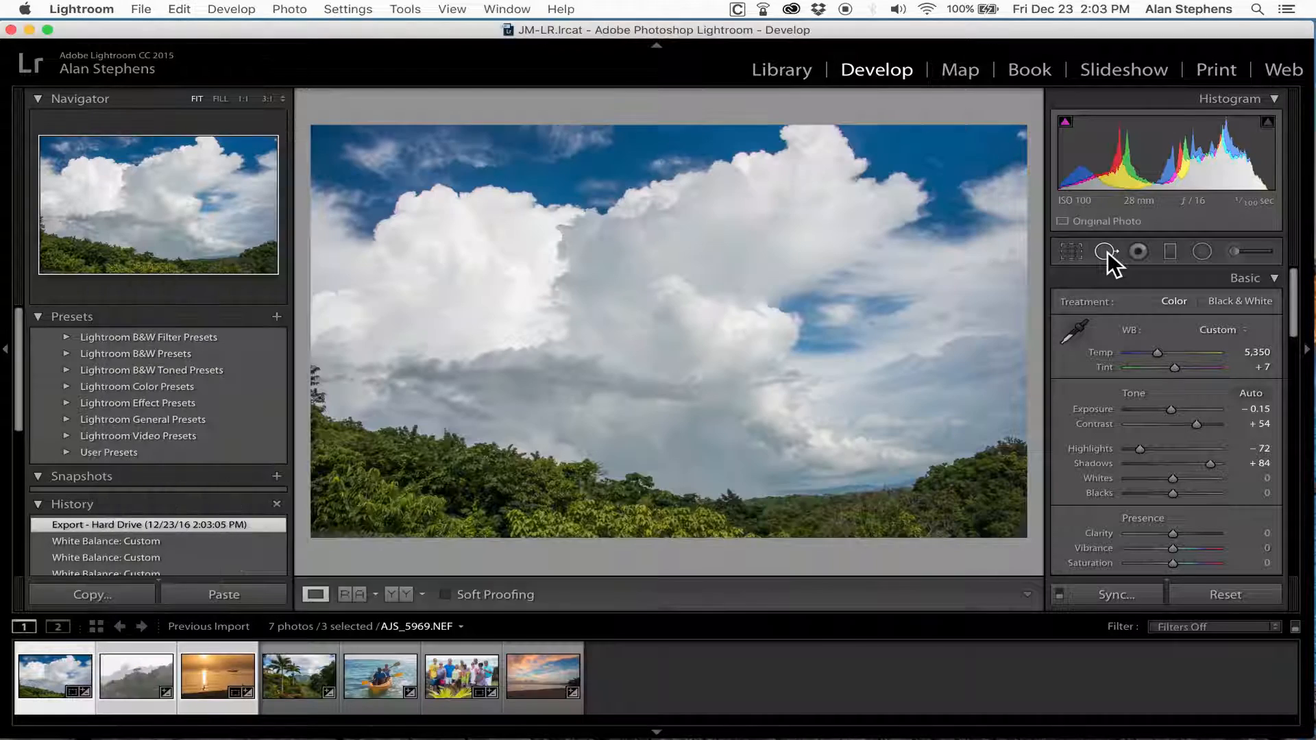
{"action": "left_click", "coordinate": [1106, 252]}
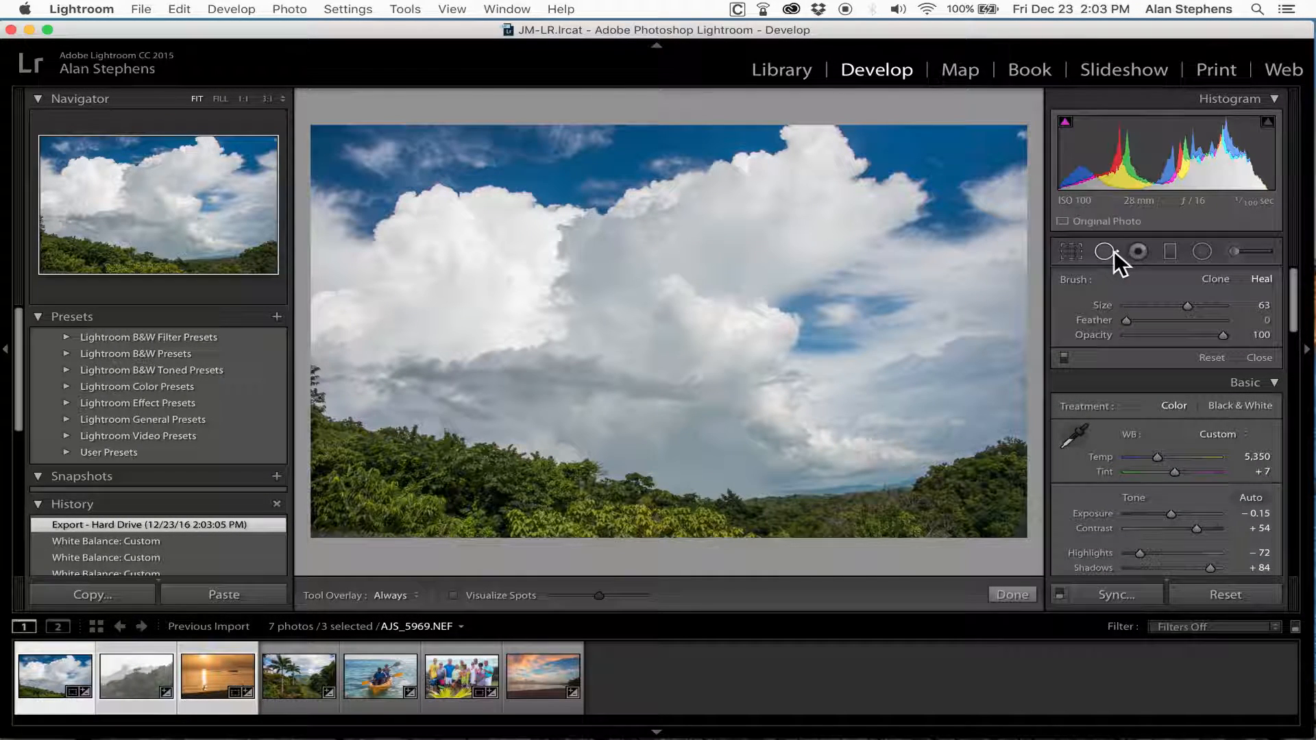